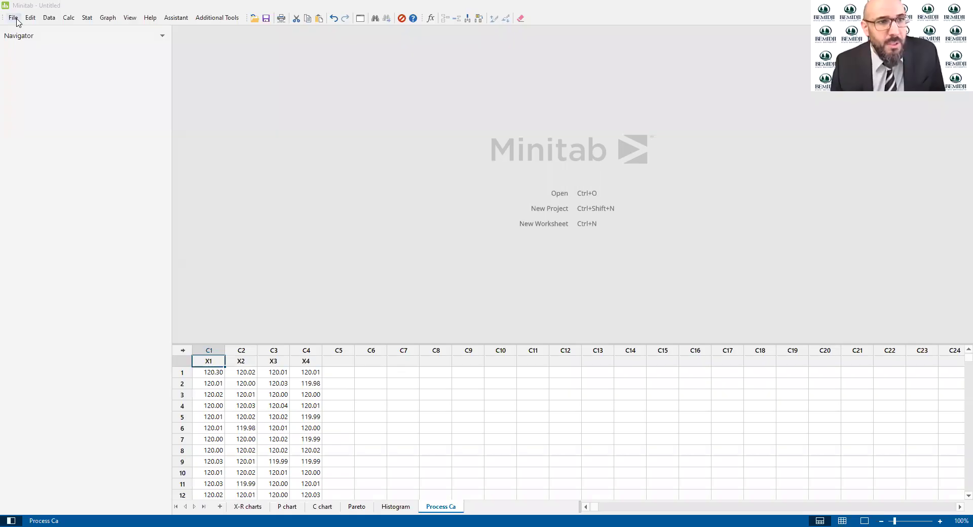
# - Create a new blank worksheet and enlarge the worksheet area to show about 23 rows
pyautogui.click(13, 17)
pyautogui.moveTo(28, 26)
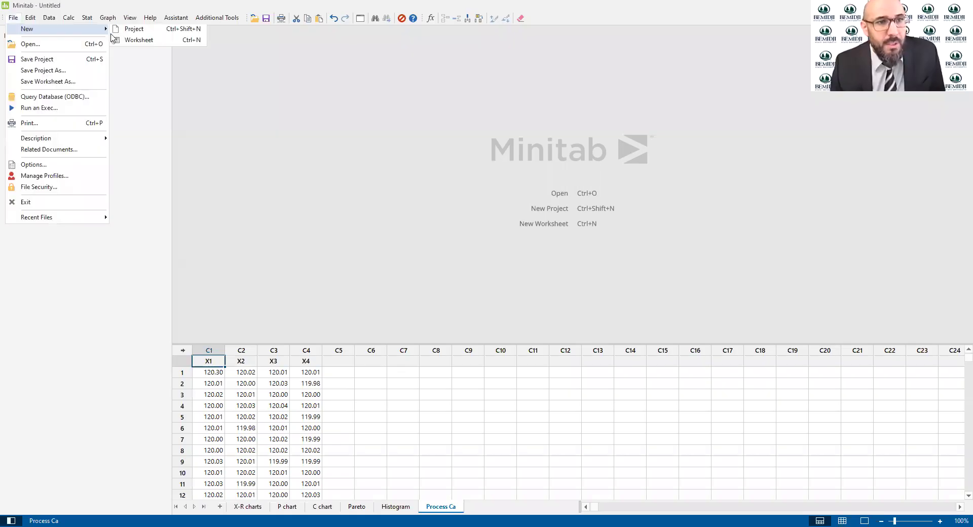
pyautogui.click(130, 37)
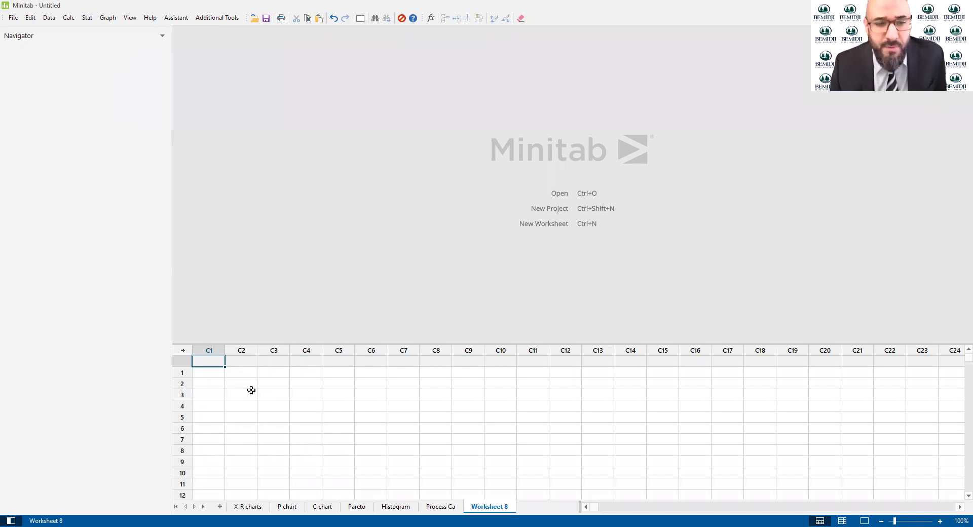
pyautogui.moveTo(229, 345); pyautogui.dragTo(617, 468)
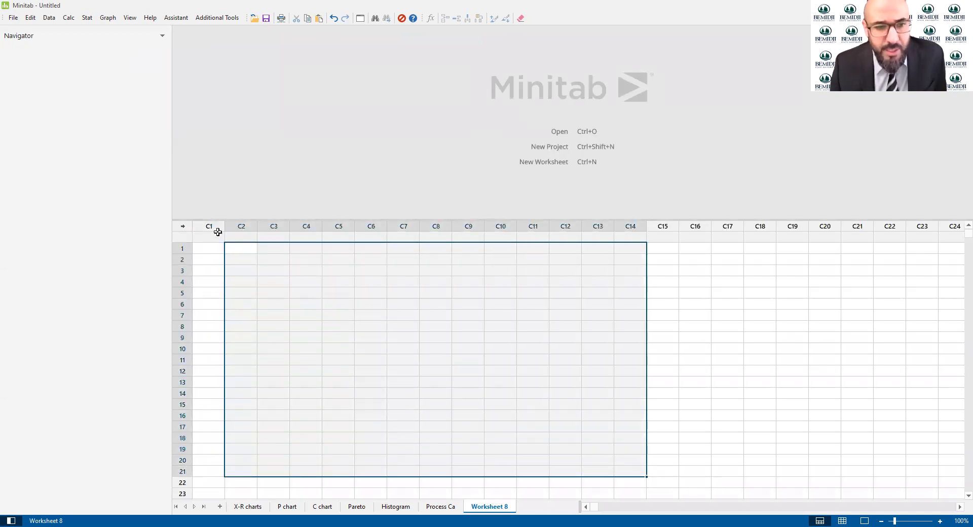
pyautogui.click(238, 248)
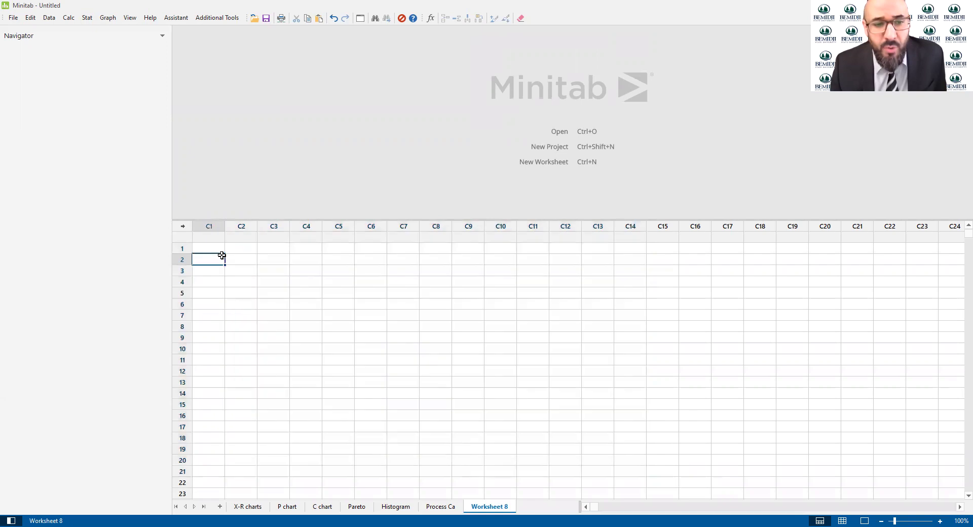
pyautogui.click(273, 282)
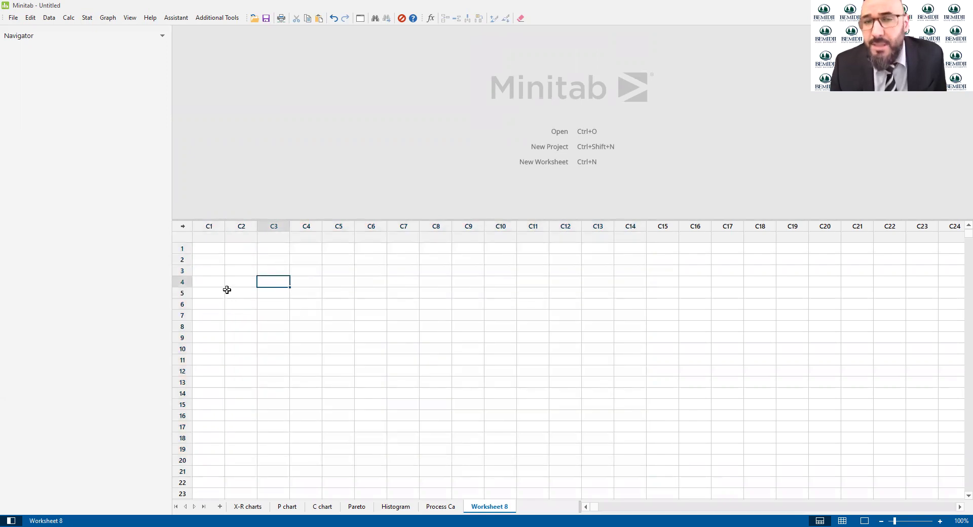
pyautogui.click(187, 235)
pyautogui.click(272, 236)
pyautogui.click(201, 237)
pyautogui.click(246, 236)
pyautogui.click(276, 237)
pyautogui.click(311, 237)
pyautogui.click(338, 237)
pyautogui.click(376, 237)
pyautogui.click(409, 238)
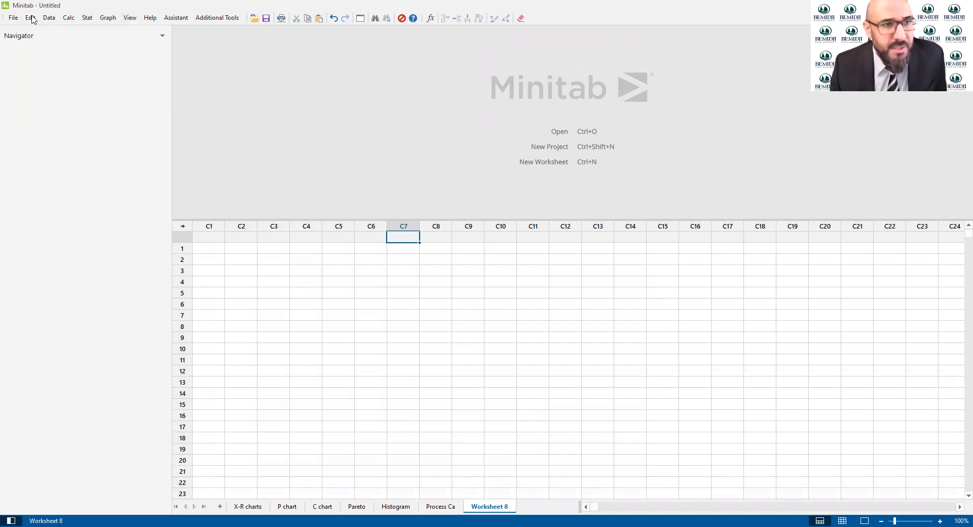
pyautogui.click(50, 18)
pyautogui.moveTo(73, 20)
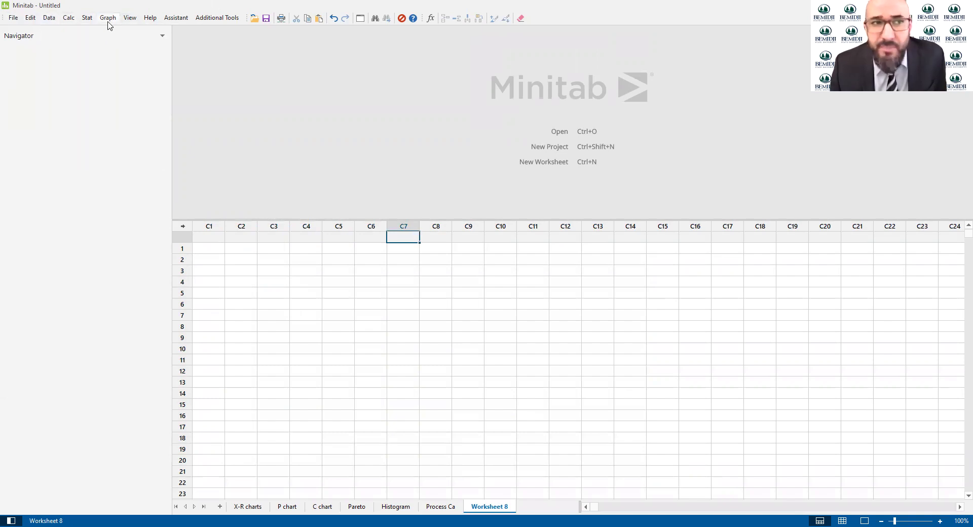
pyautogui.click(130, 18)
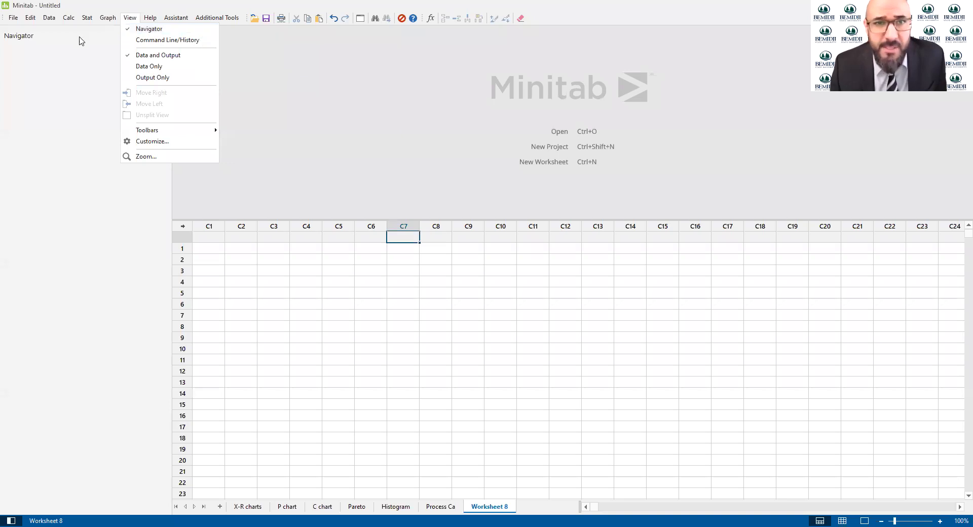
pyautogui.click(49, 17)
pyautogui.click(13, 18)
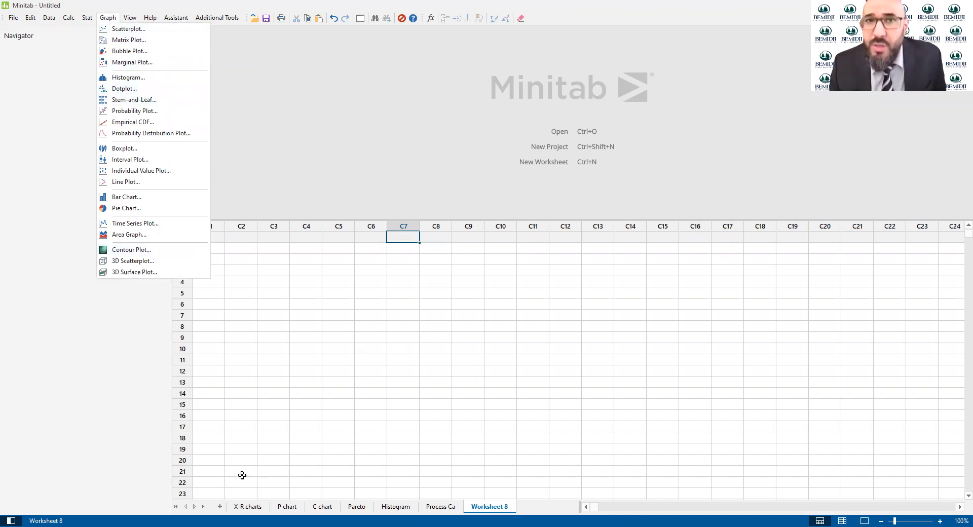
# - Open the X-R charts worksheet and review its Obs 1 to Obs 4 headings and all data rows
pyautogui.click(244, 508)
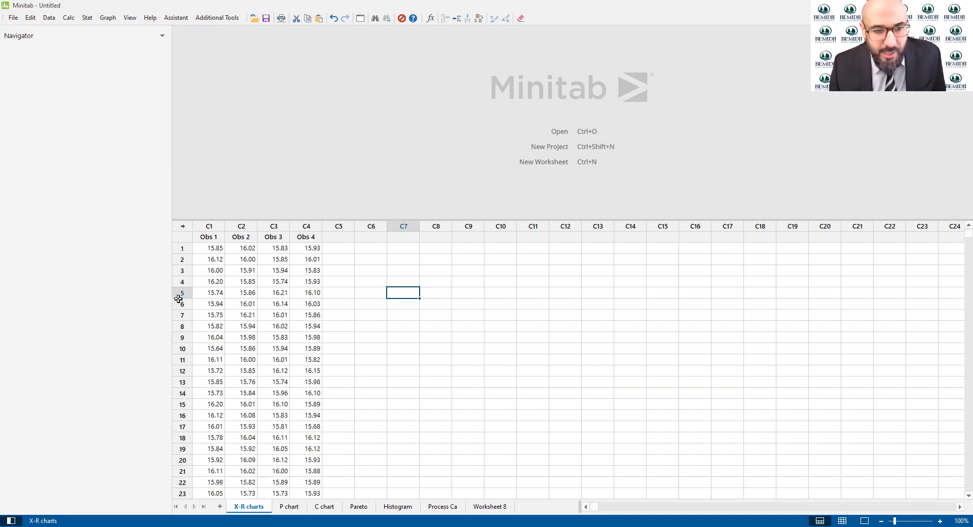
pyautogui.click(182, 249)
pyautogui.moveTo(203, 237); pyautogui.dragTo(311, 238)
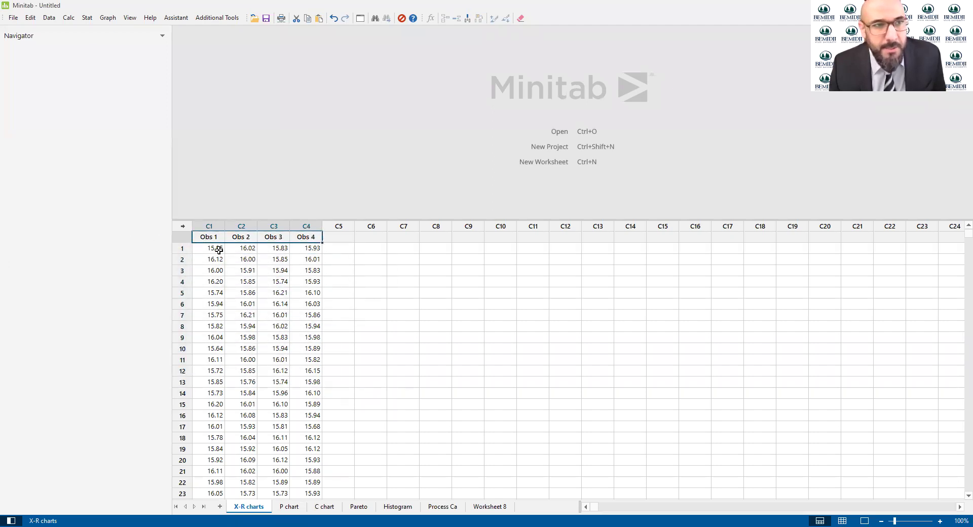
pyautogui.click(250, 269)
pyautogui.scroll(-3, 287, 386)
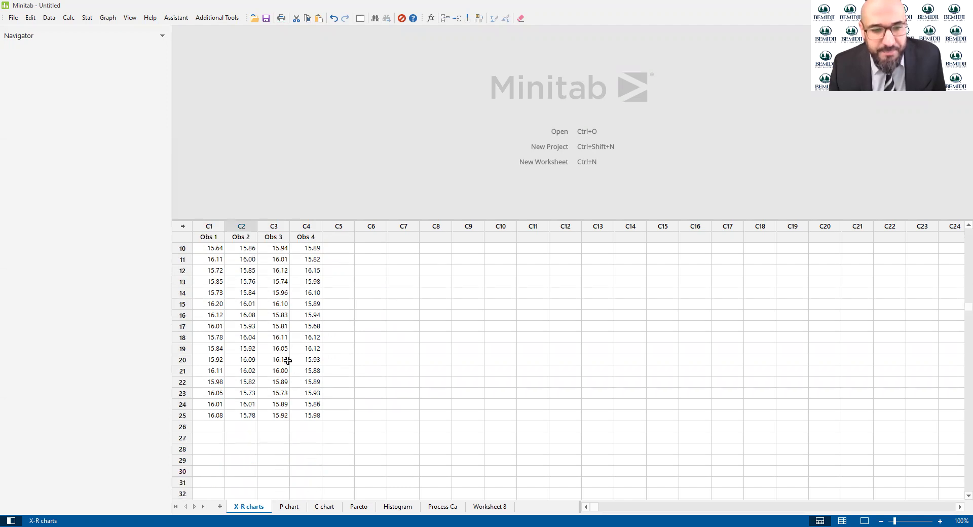
pyautogui.scroll(3, 287, 360)
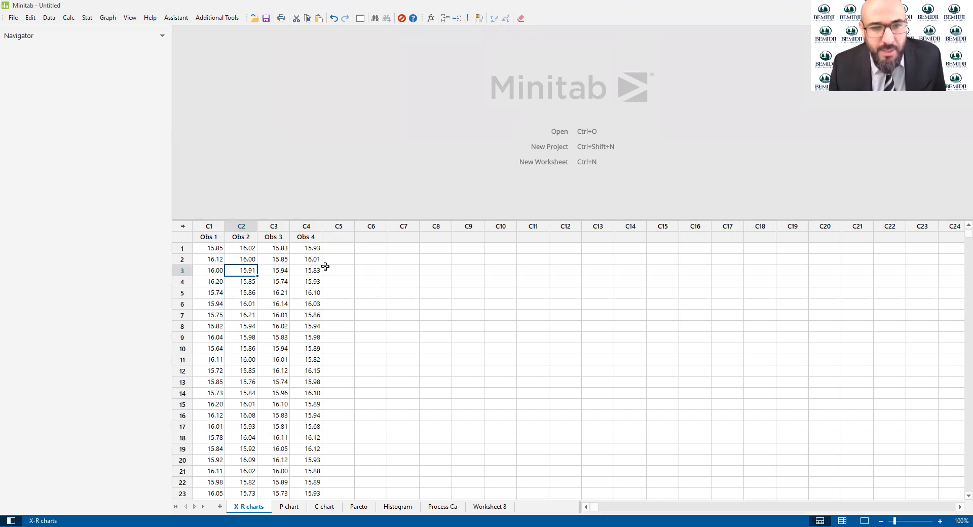
# - Start an Xbar-R control chart for subgroups and set the data layout to observations for a subgroup in one row of columns
pyautogui.click(88, 18)
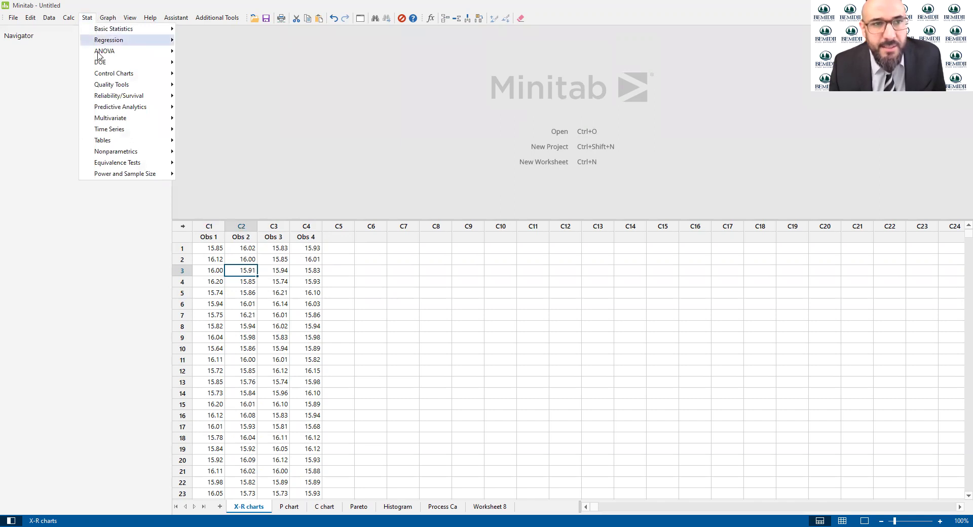
pyautogui.moveTo(91, 79)
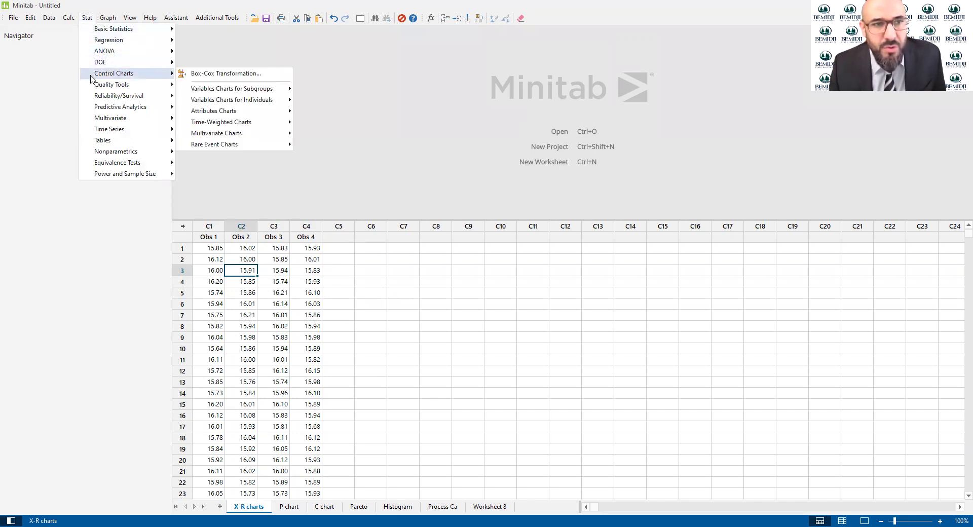
pyautogui.moveTo(218, 89)
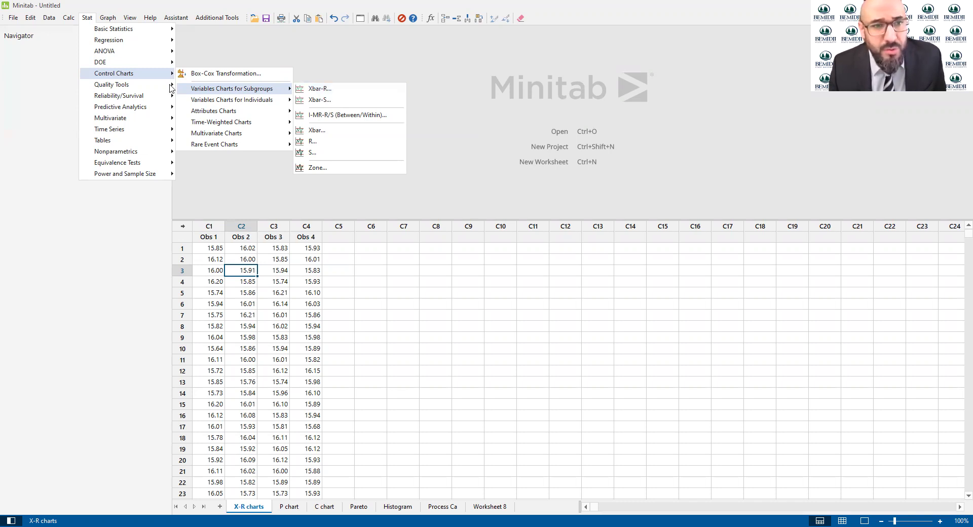
pyautogui.click(337, 93)
pyautogui.click(495, 204)
pyautogui.click(494, 210)
pyautogui.click(491, 202)
pyautogui.click(488, 204)
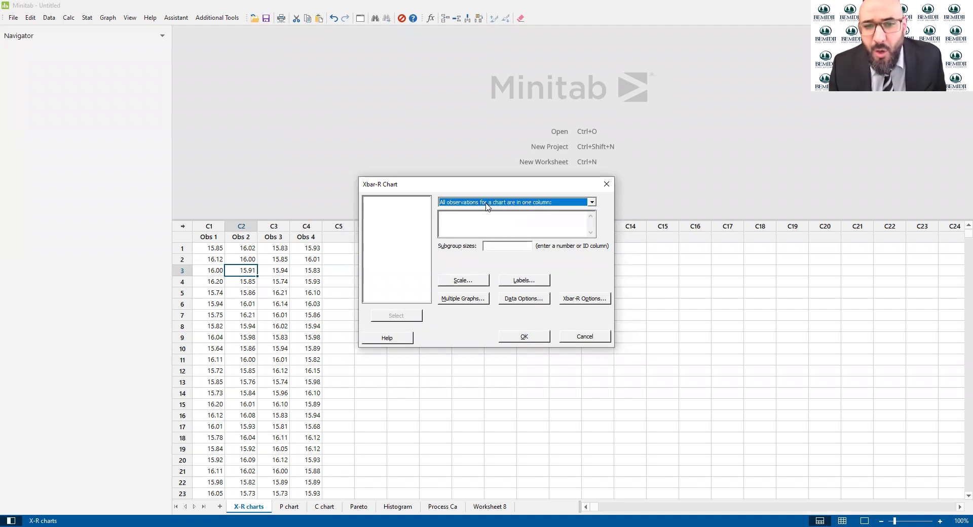
pyautogui.click(486, 204)
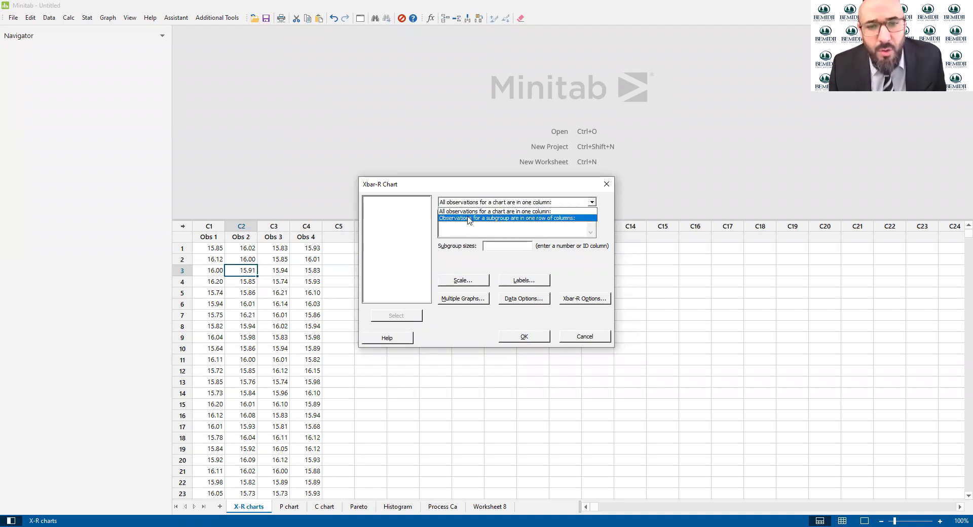
pyautogui.click(466, 218)
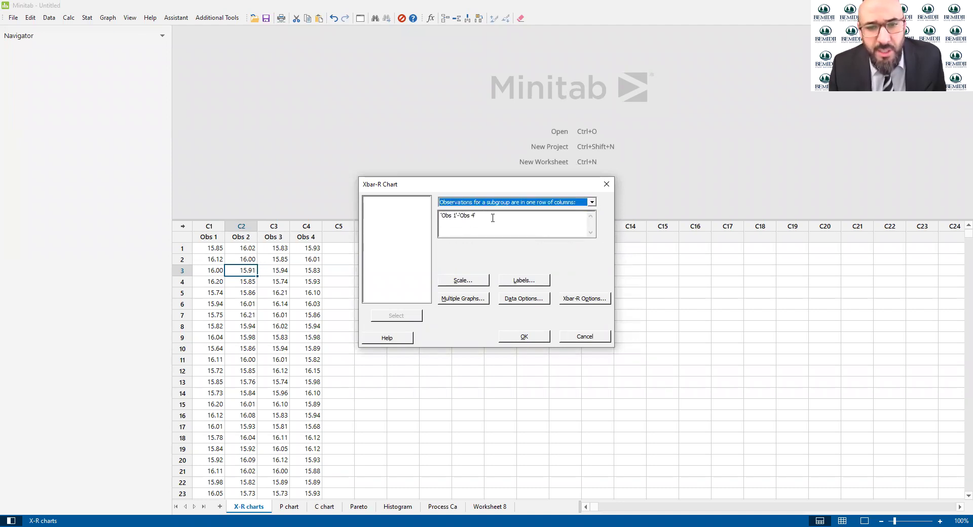
pyautogui.click(486, 203)
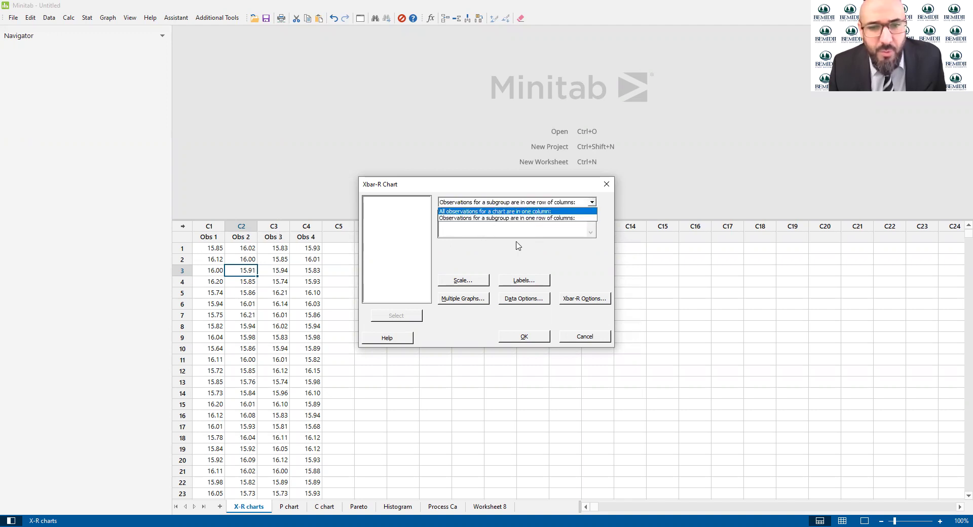
pyautogui.click(476, 217)
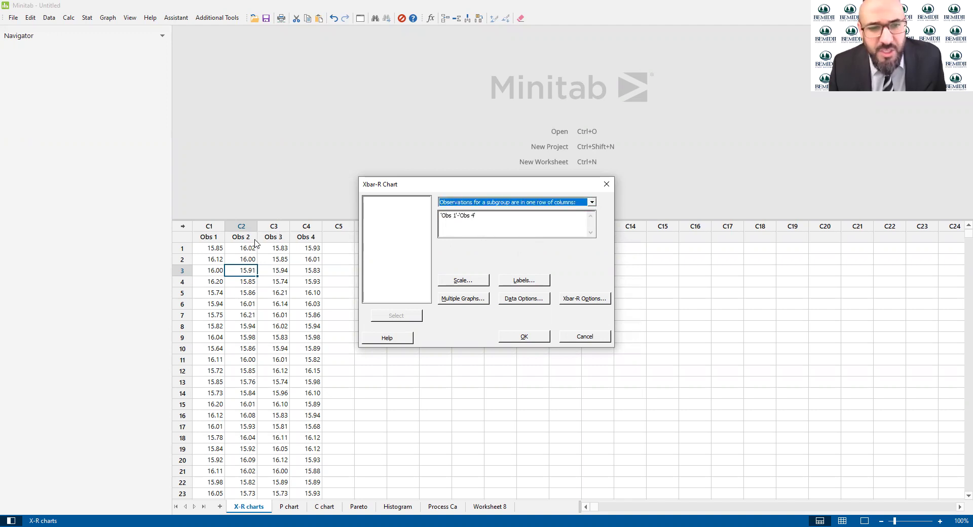
# - Clear the chosen columns, try the layout with all observations in one column, and return to the row-of-columns subgroup layout
pyautogui.click(568, 204)
pyautogui.click(527, 209)
pyautogui.click(521, 202)
pyautogui.click(517, 219)
pyautogui.press('BackSpace')
pyautogui.click(485, 203)
pyautogui.click(482, 210)
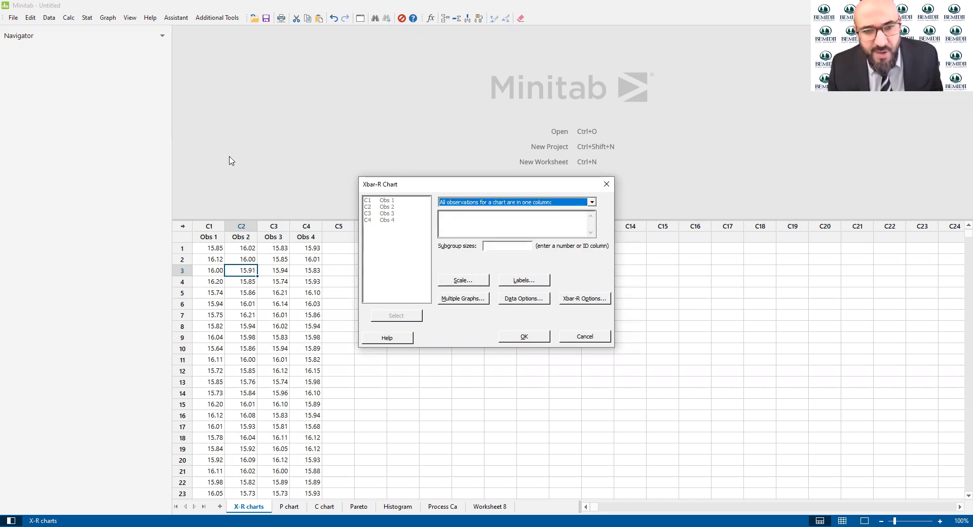
pyautogui.click(498, 245)
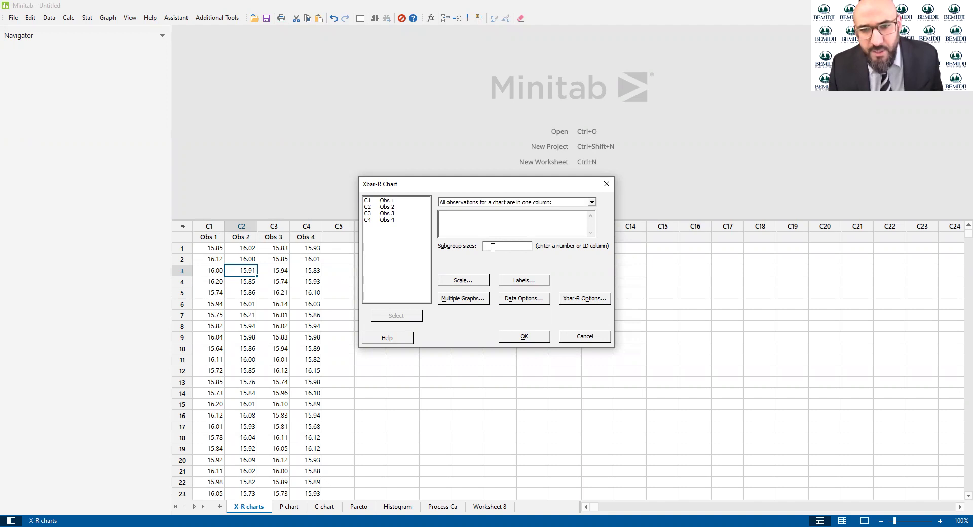
pyautogui.click(461, 203)
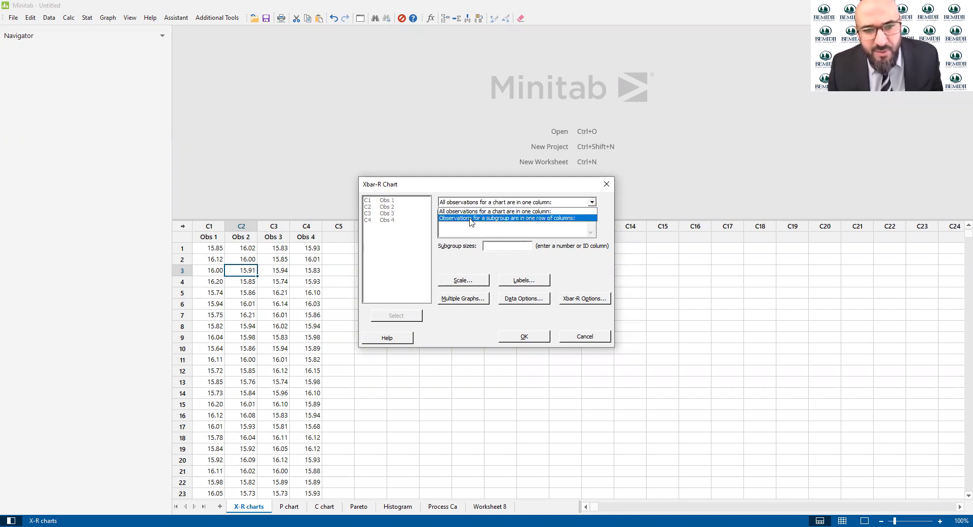
pyautogui.click(474, 218)
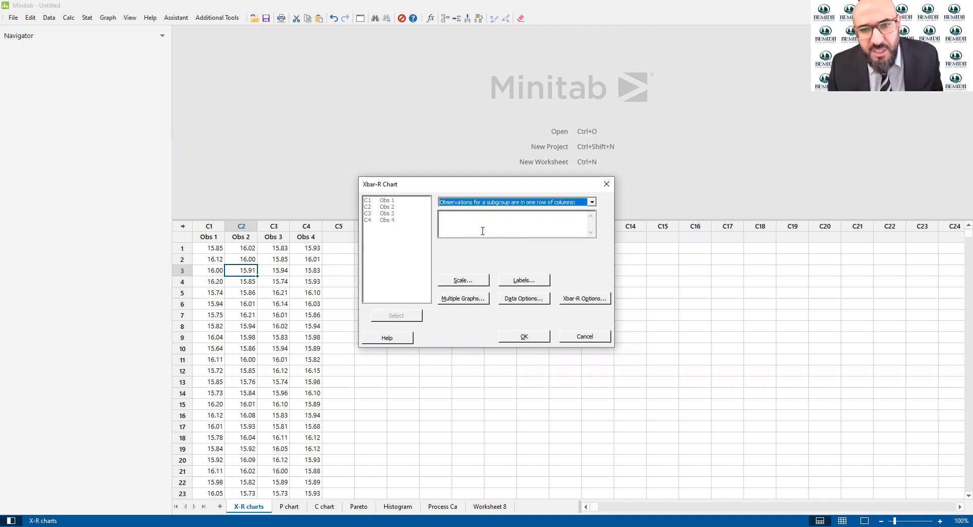
# - Try adding Obs 1 through Obs 4 together as the chart's subgroup columns, clearing the entry after each attempt
pyautogui.click(484, 226)
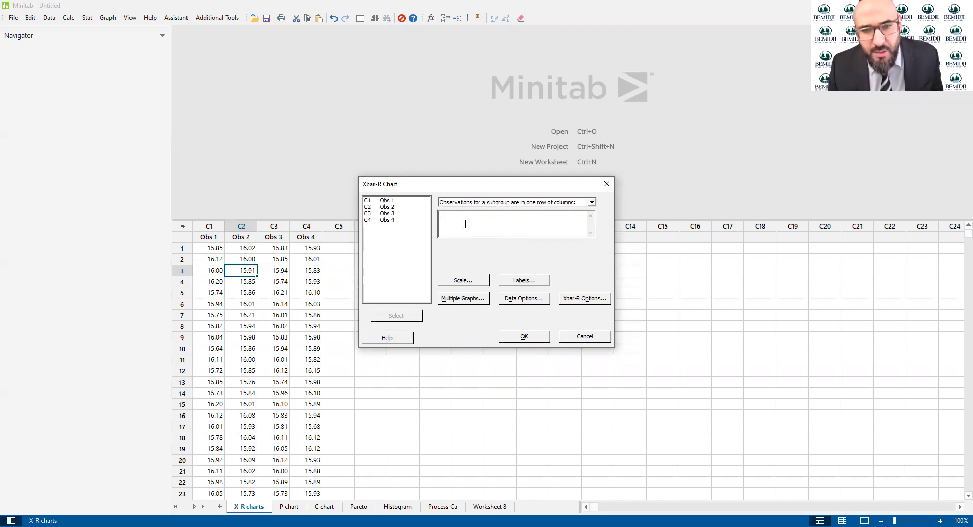
pyautogui.moveTo(384, 201); pyautogui.dragTo(385, 225)
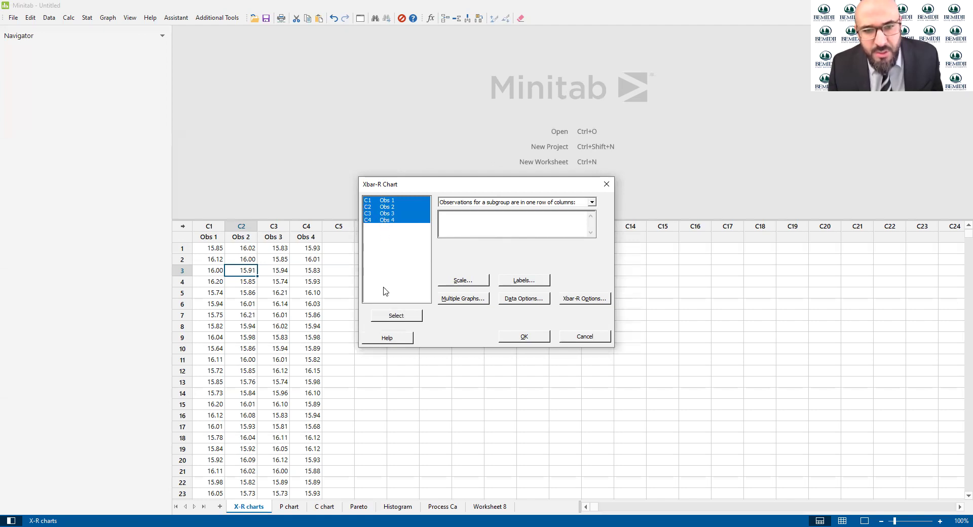
pyautogui.moveTo(501, 237); pyautogui.dragTo(395, 214)
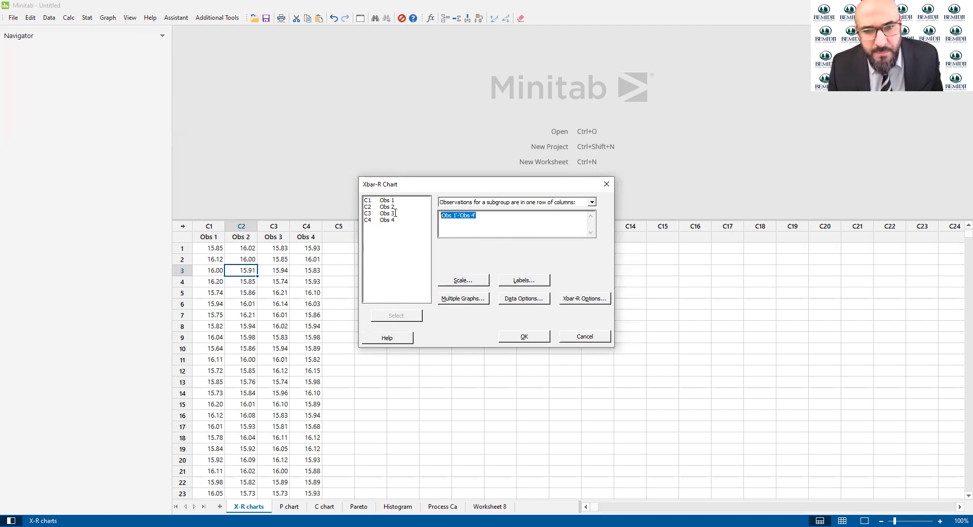
pyautogui.press('Delete')
pyautogui.click(397, 201)
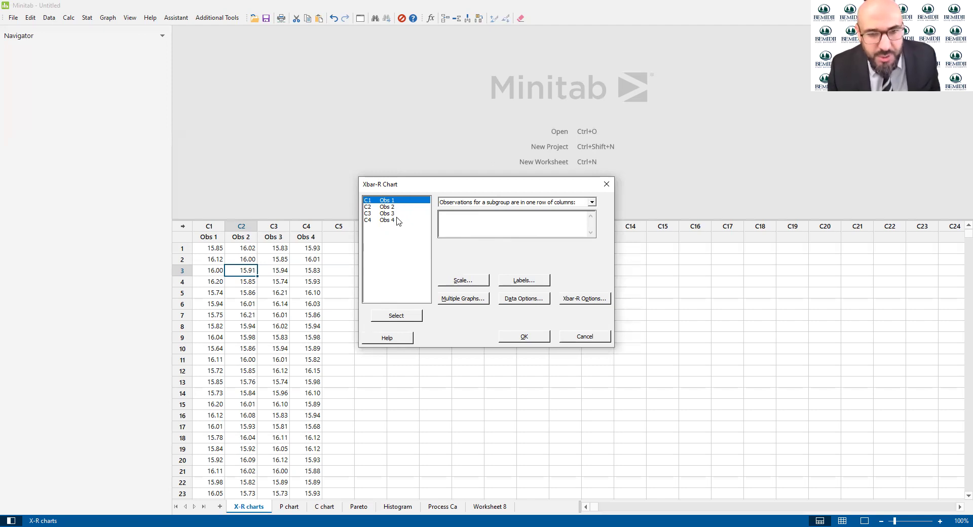
pyautogui.keyDown('shift'); pyautogui.click(397, 221); pyautogui.keyUp('shift')
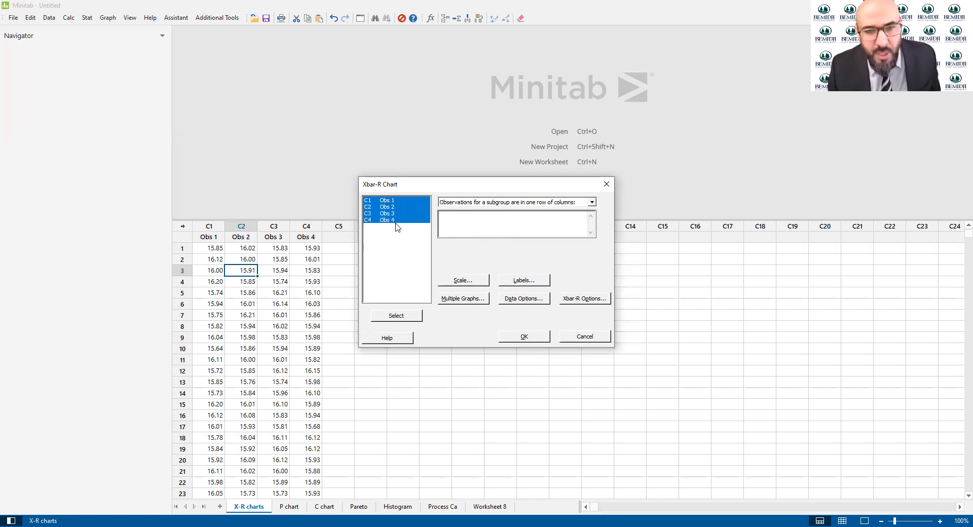
pyautogui.click(390, 316)
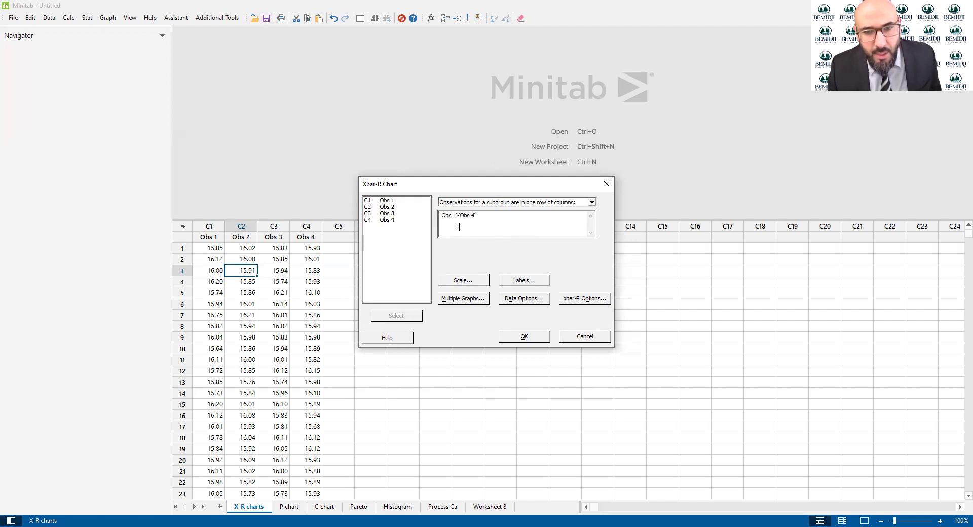
pyautogui.press('Delete')
# - Enter Obs 1 through Obs 4 as the subgroup columns of the Xbar-R chart
pyautogui.click(378, 201)
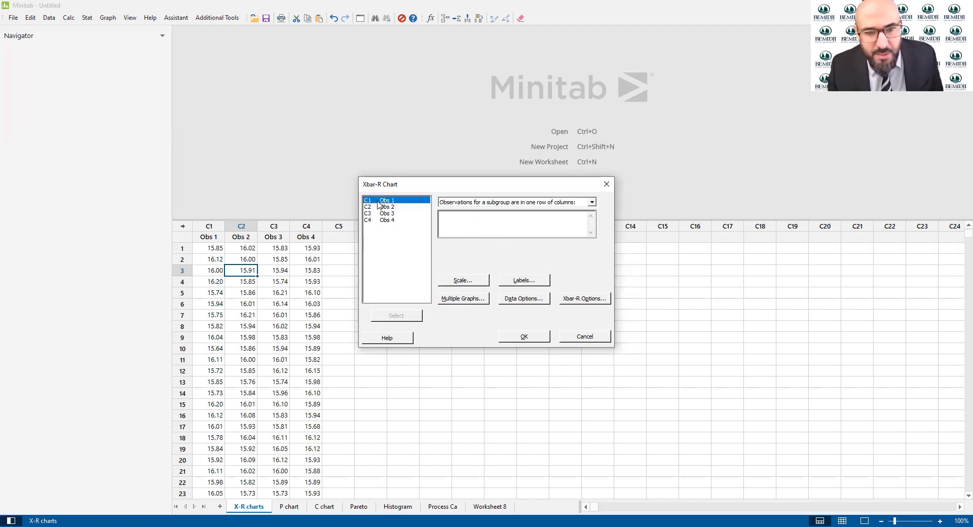
pyautogui.moveTo(380, 205); pyautogui.dragTo(380, 214)
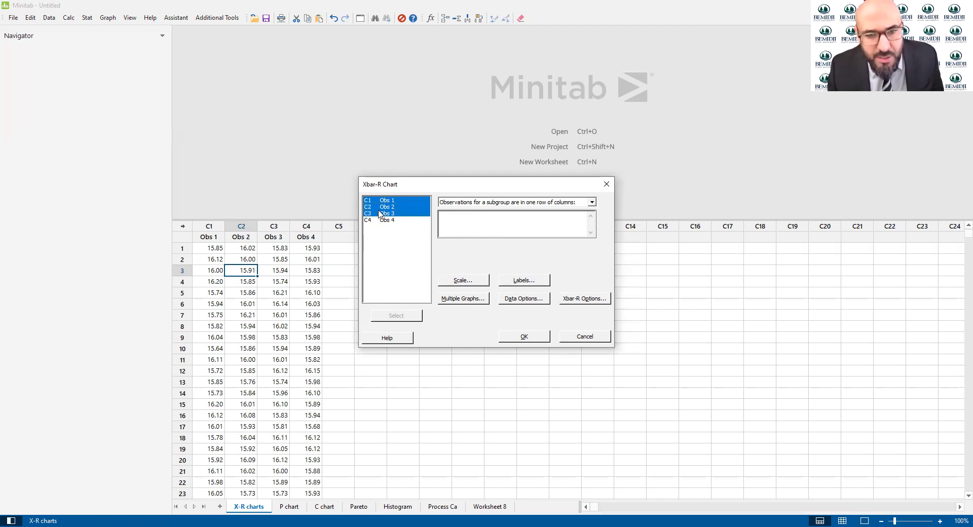
pyautogui.moveTo(379, 216); pyautogui.dragTo(380, 220)
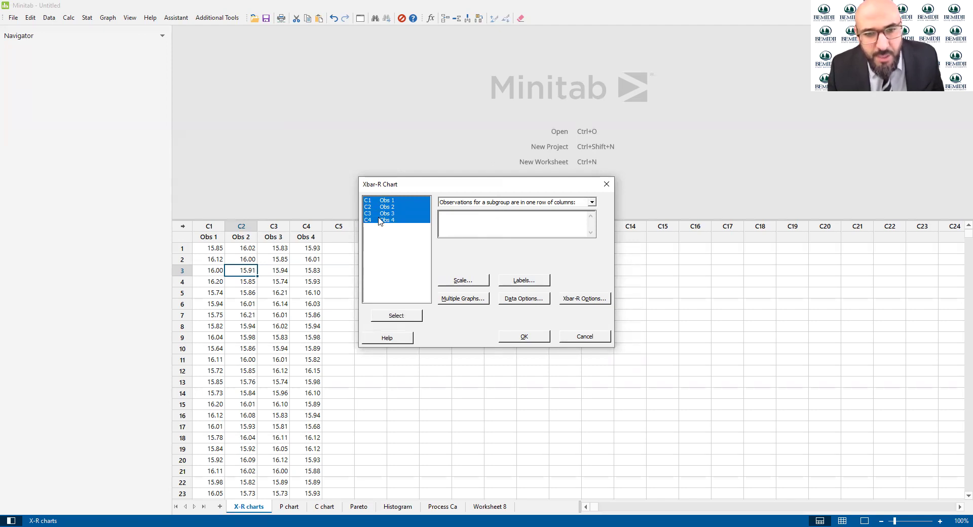
pyautogui.click(396, 316)
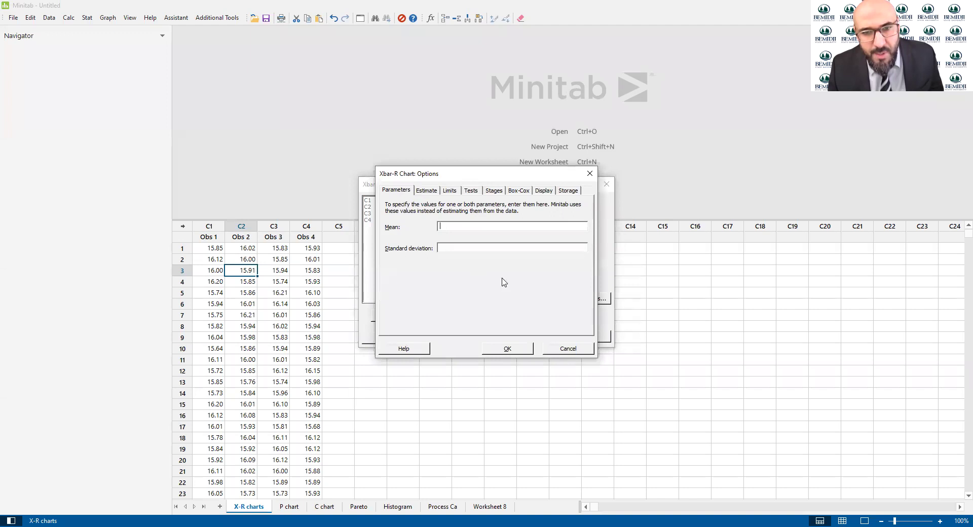
# - Review the Xbar-R chart's control limit and parameter estimation options, including the omit or use subgroups choices, and cancel out of them
pyautogui.click(449, 191)
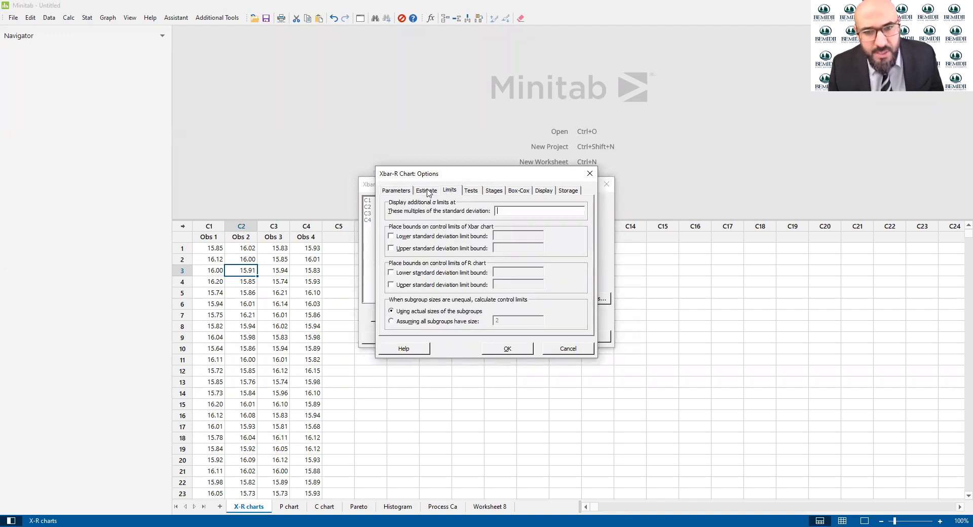
pyautogui.click(427, 192)
pyautogui.click(432, 205)
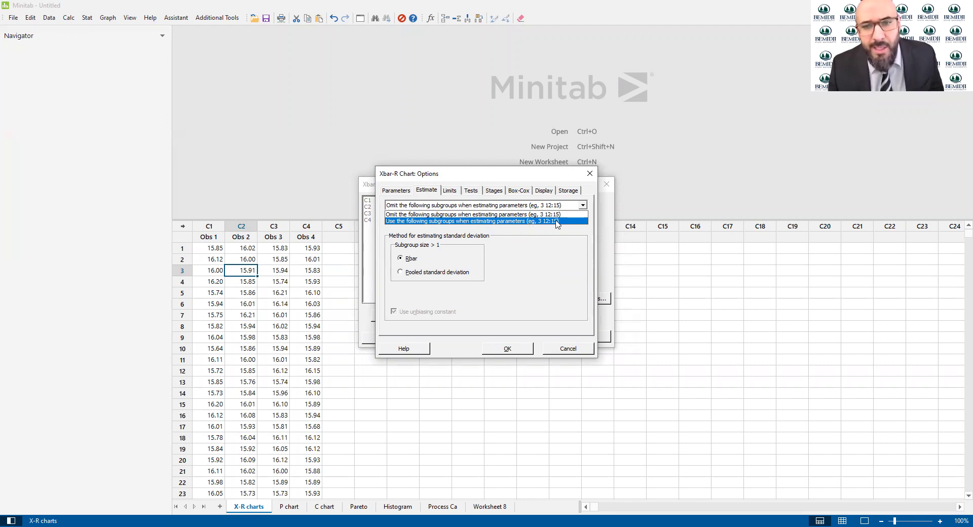
pyautogui.click(567, 239)
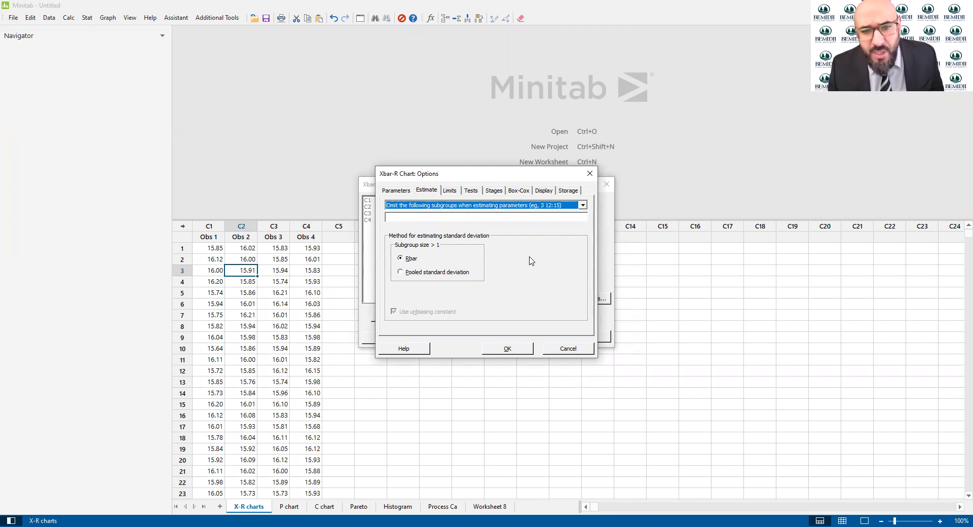
pyautogui.click(555, 349)
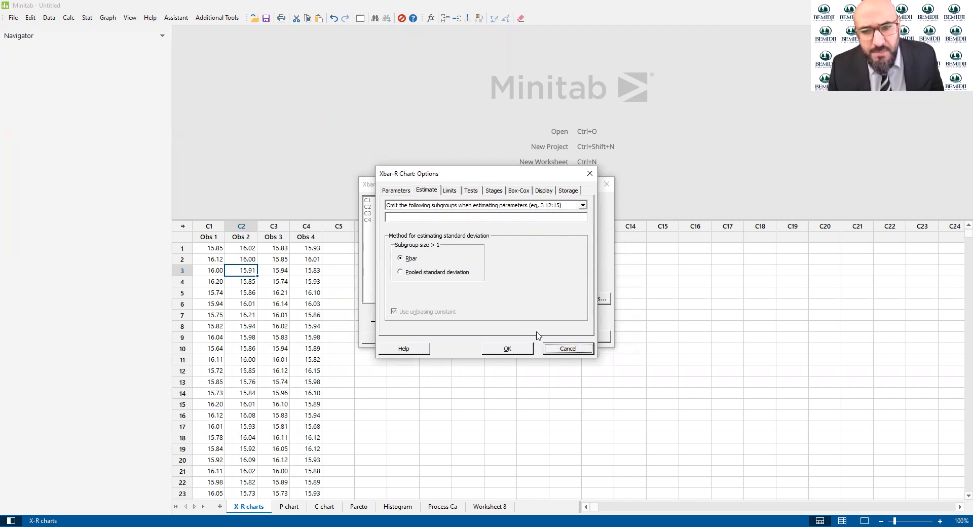
# - Generate the Xbar-R chart and enlarge the output area so both the mean and range plots fit above the worksheet
pyautogui.click(515, 335)
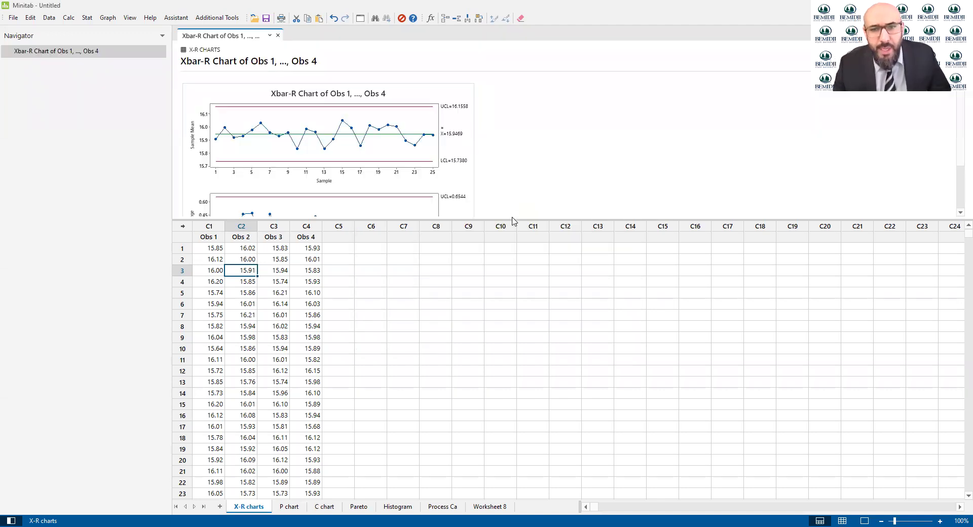
pyautogui.moveTo(513, 220); pyautogui.dragTo(497, 356)
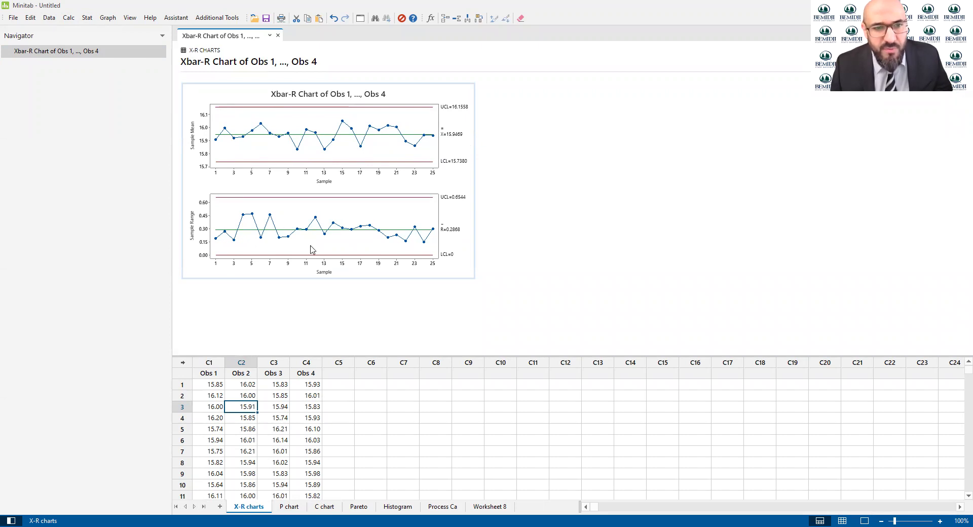
pyautogui.click(324, 95)
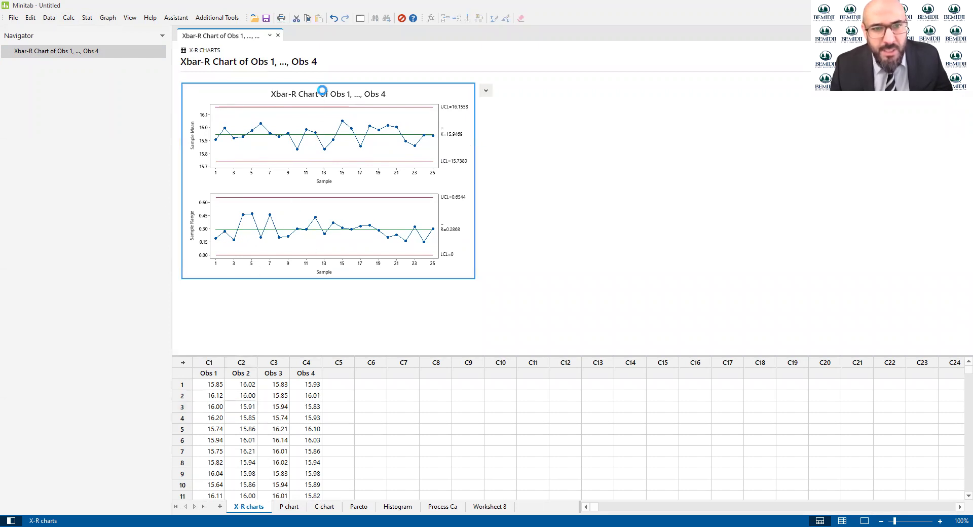
pyautogui.doubleClick(323, 94)
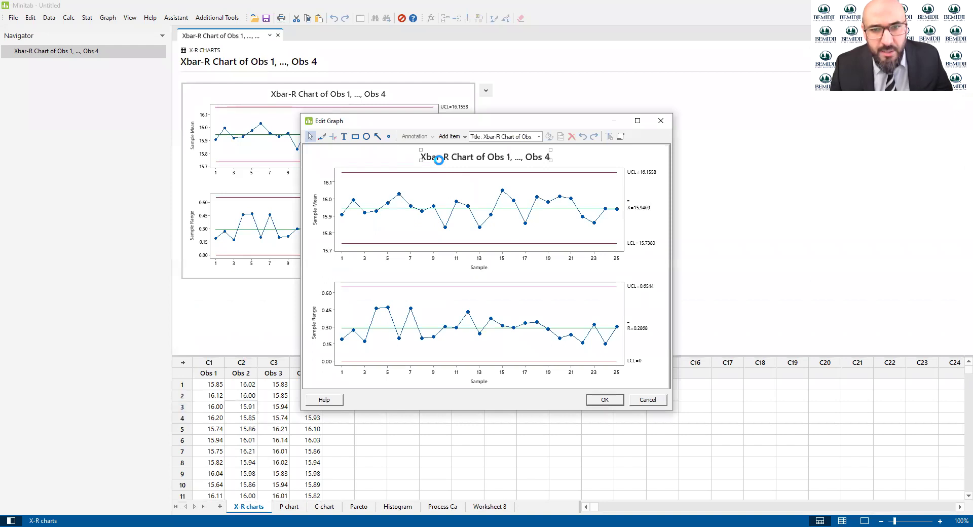
pyautogui.doubleClick(439, 161)
pyautogui.click(565, 352)
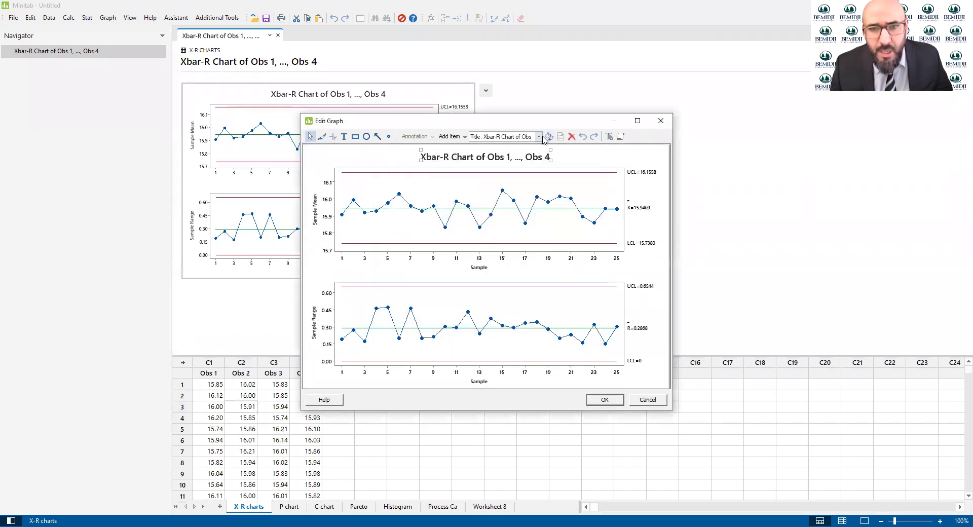
pyautogui.click(660, 121)
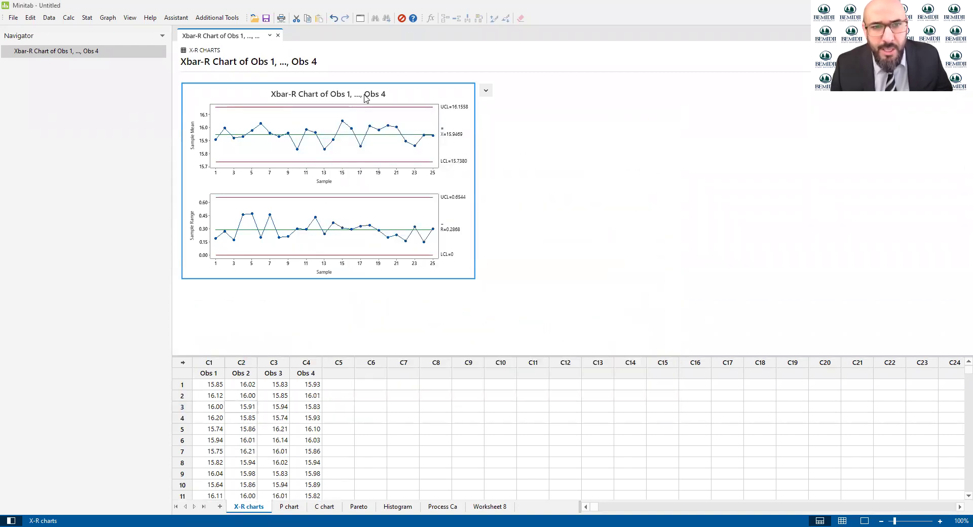
# - Change the graph title to "Xbar-R Chart for Process in Fuzz Company"
pyautogui.doubleClick(471, 170)
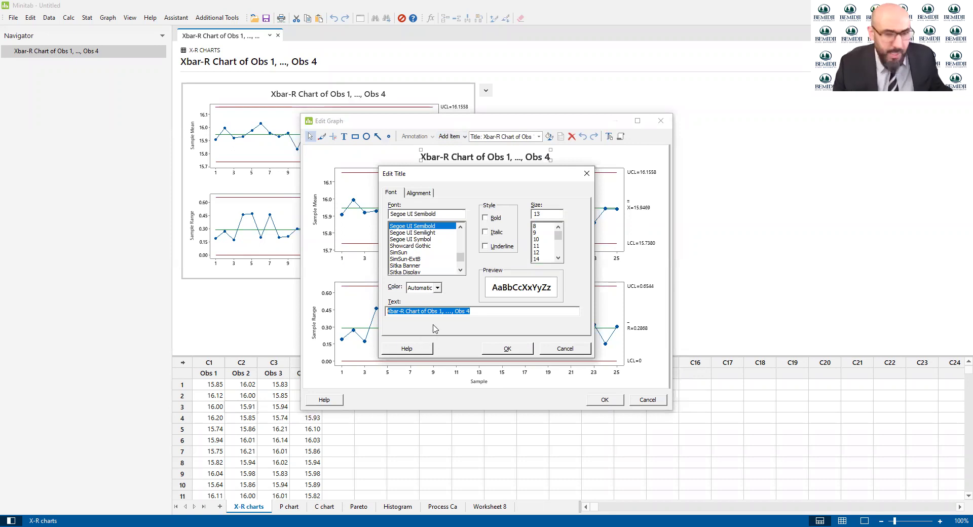
pyautogui.moveTo(421, 311); pyautogui.dragTo(510, 319)
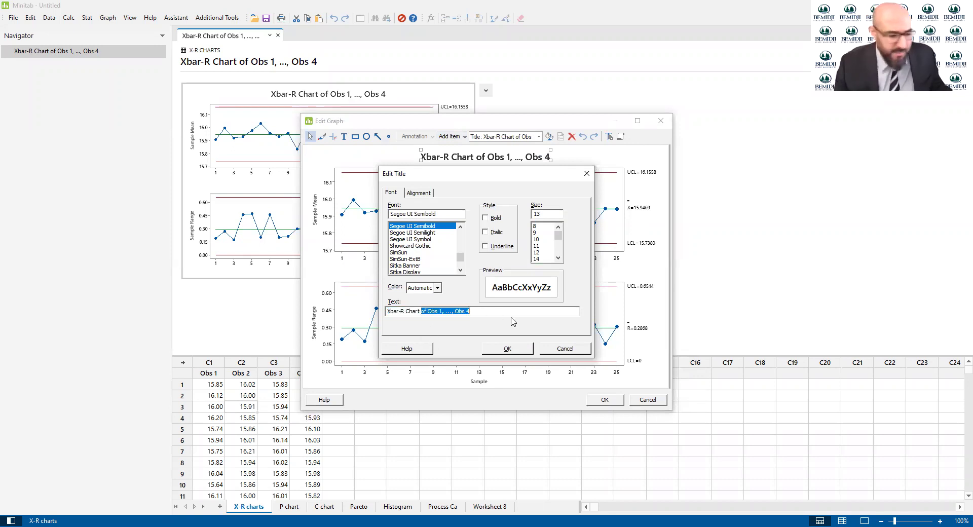
pyautogui.write('for')
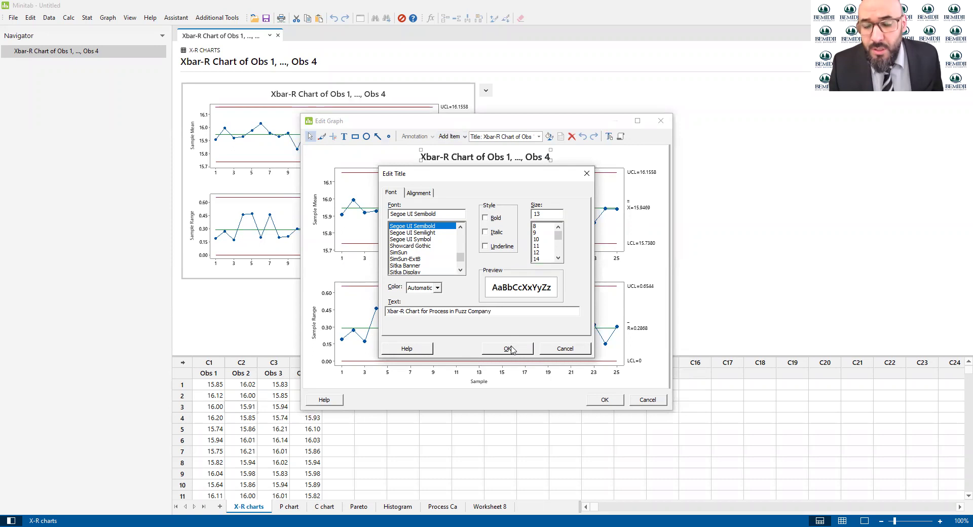
pyautogui.click(508, 348)
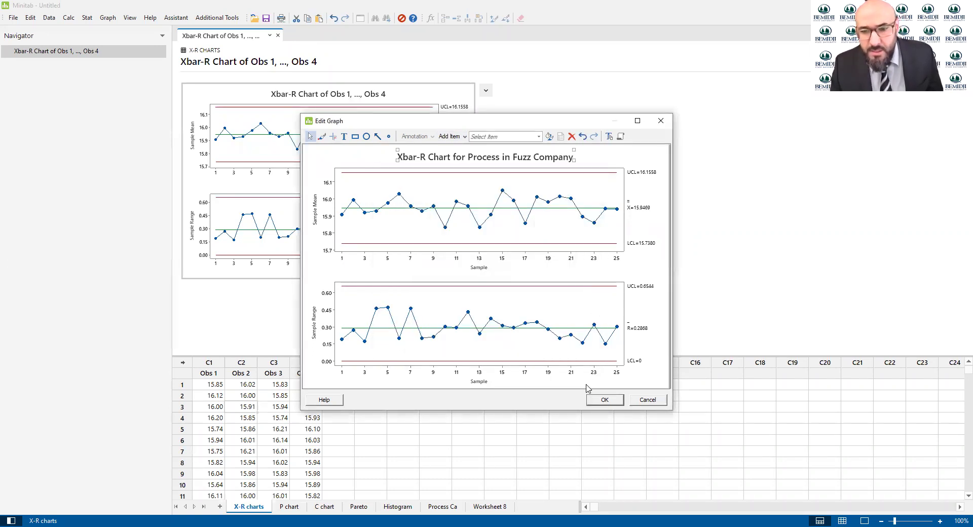
pyautogui.click(598, 401)
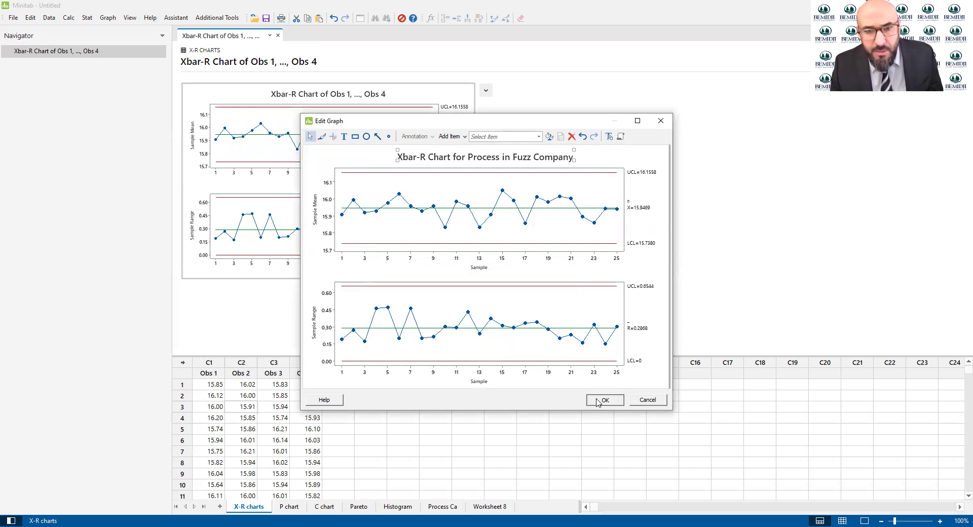
# - View the fill and border attributes of the mean plot's data region, cancel them, and apply the graph edits
pyautogui.click(549, 222)
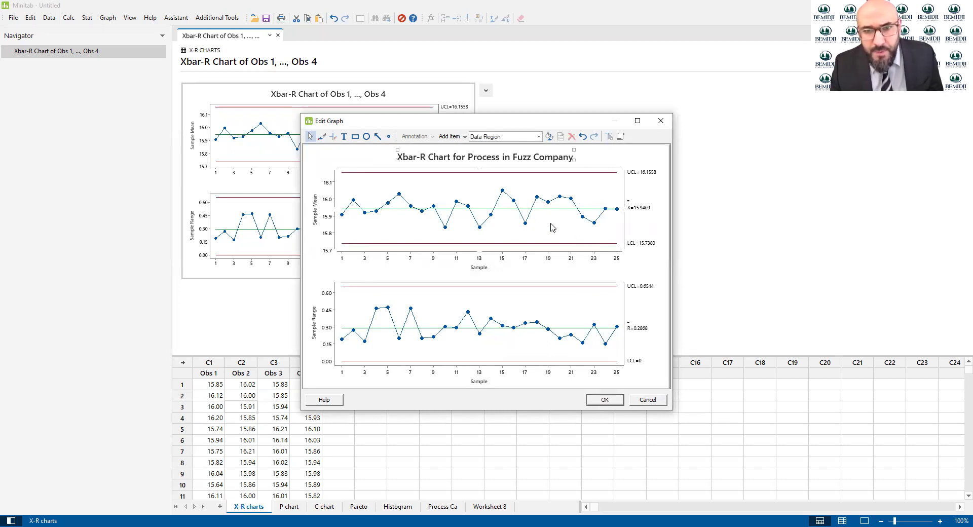
pyautogui.doubleClick(418, 226)
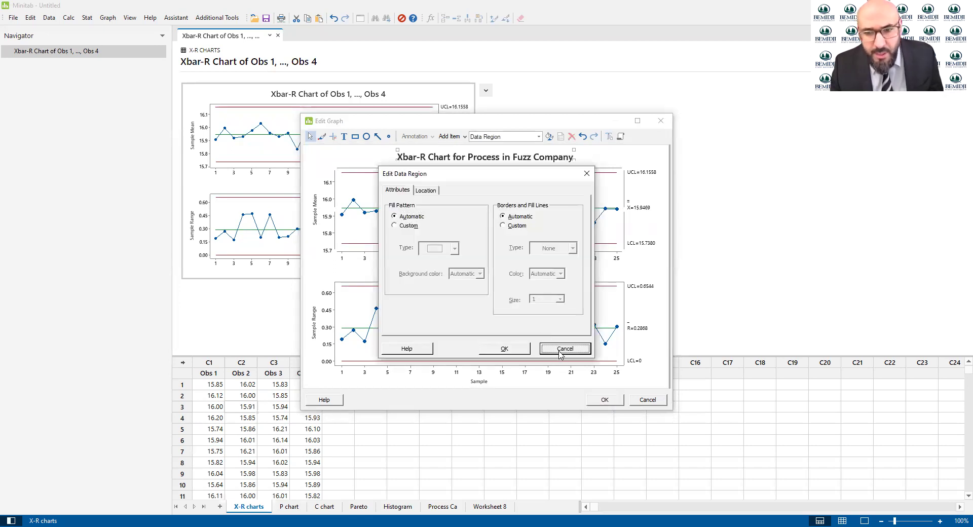
pyautogui.press('Escape')
pyautogui.click(333, 146)
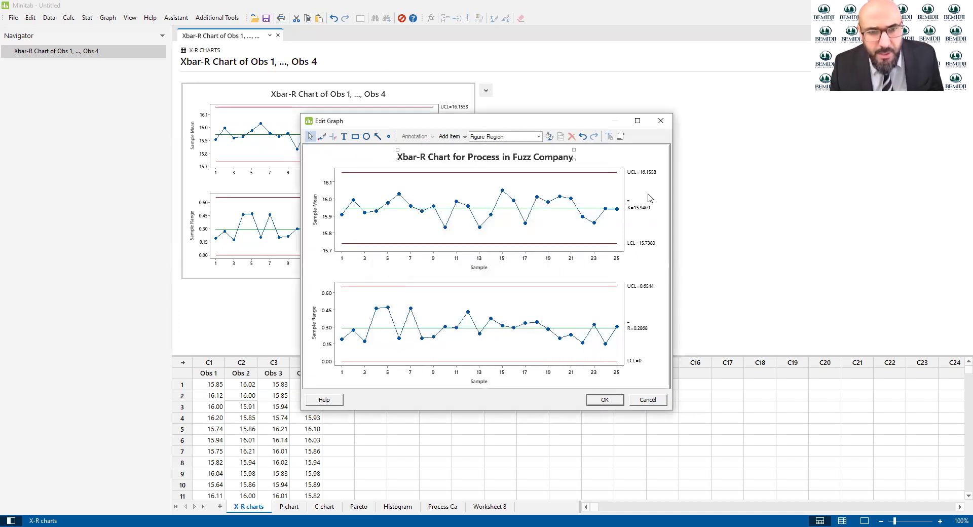
pyautogui.click(593, 399)
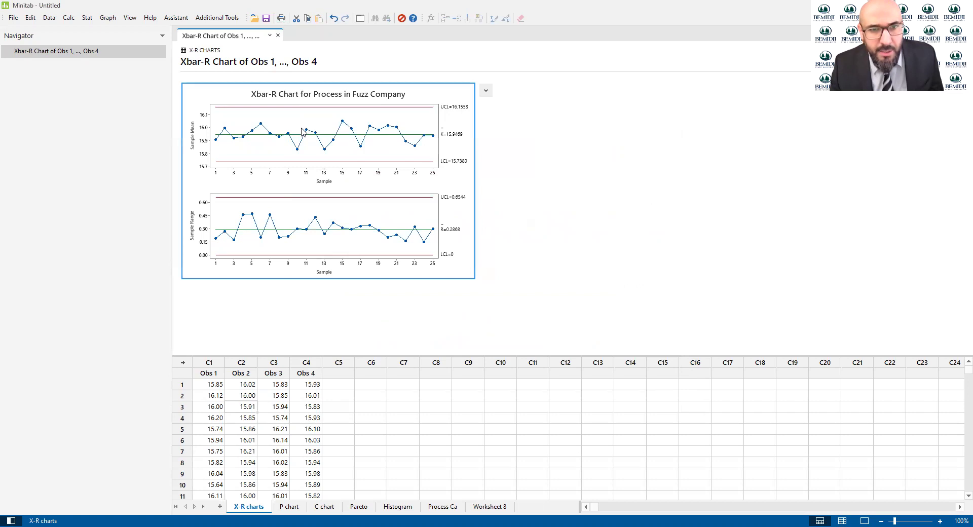
# - Reopen the graph editor to examine the items that can be added and the title's text settings, and cancel without edits
pyautogui.doubleClick(403, 160)
pyautogui.click(451, 136)
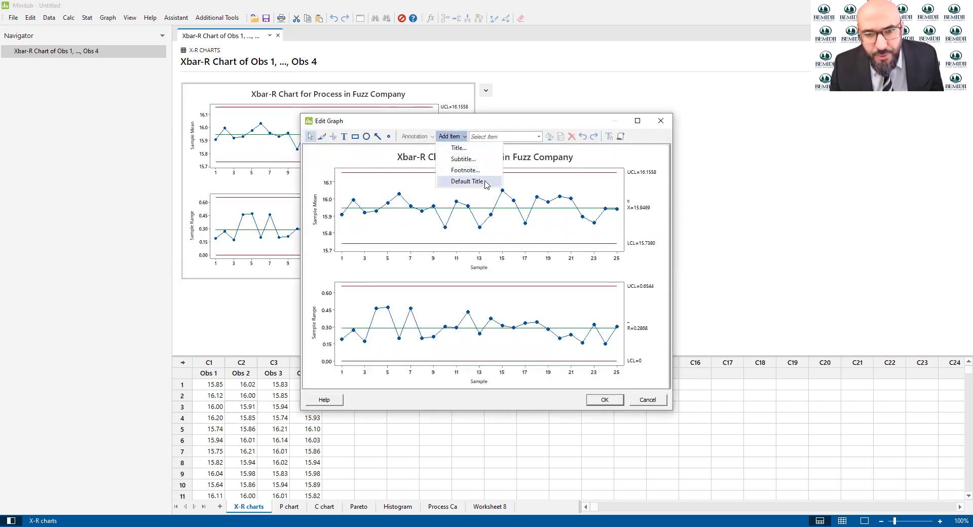
pyautogui.click(657, 231)
pyautogui.doubleClick(524, 157)
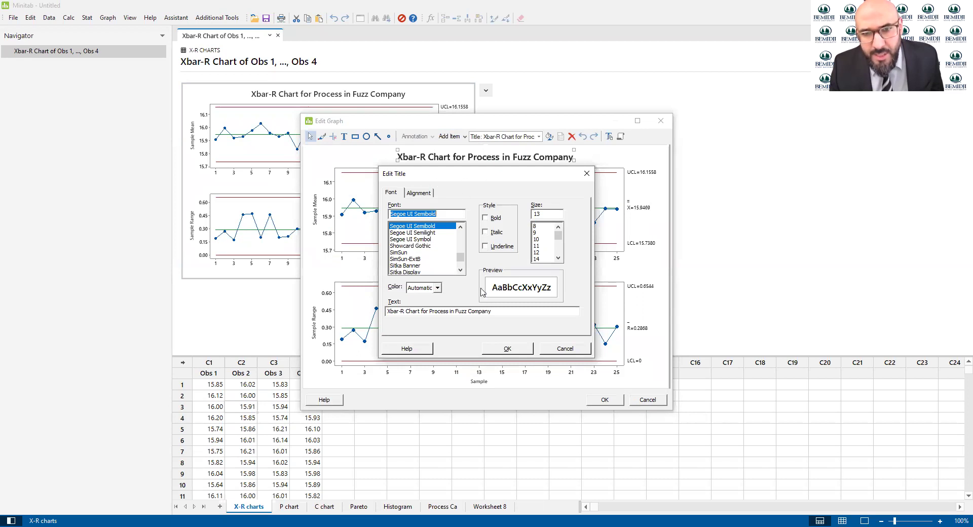
pyautogui.moveTo(484, 311); pyautogui.dragTo(380, 307)
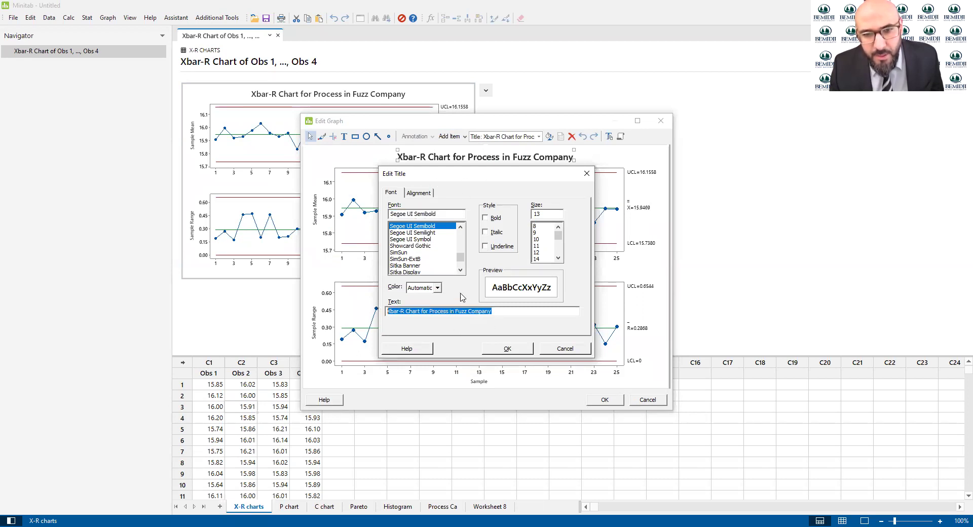
pyautogui.click(563, 349)
pyautogui.press('Escape')
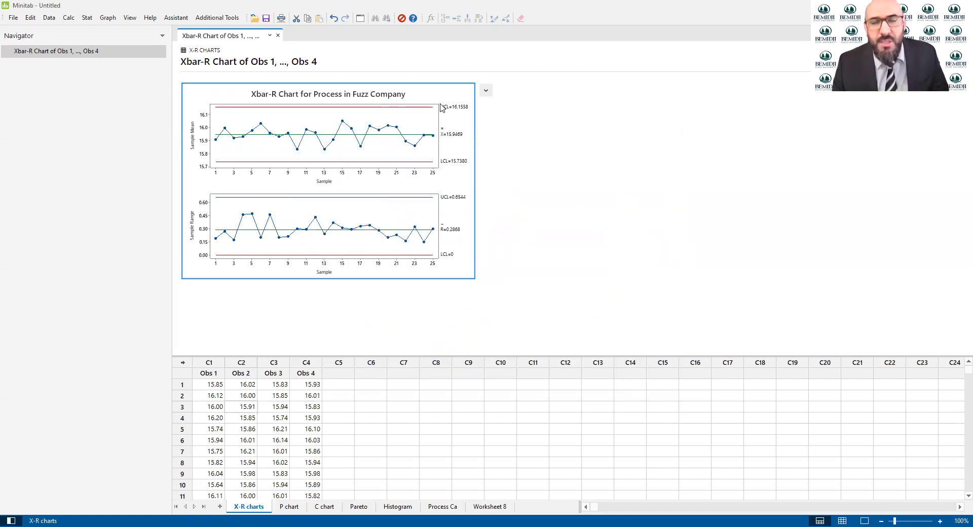
# - Examine the commands available for the Xbar-R graph, including editing, exporting and saving it, and close the graph editor without edits
pyautogui.click(485, 91)
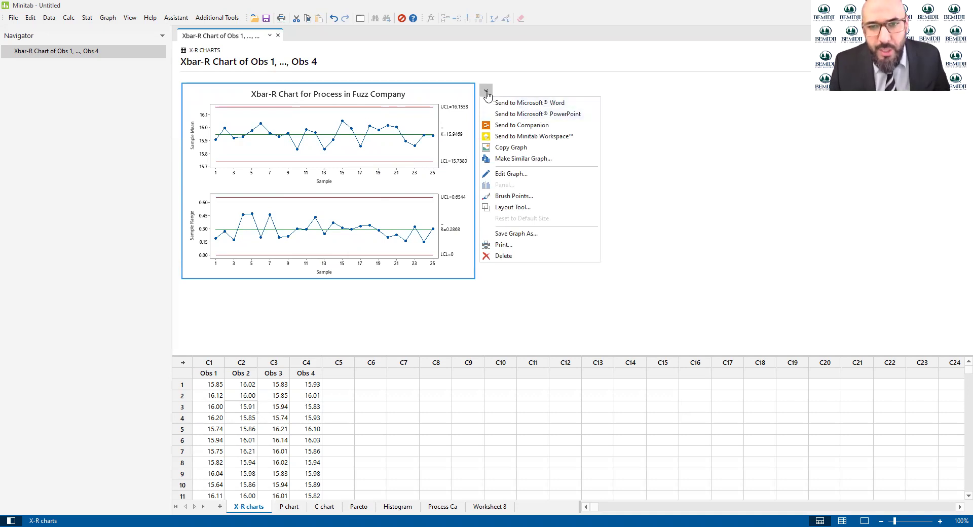
pyautogui.click(509, 174)
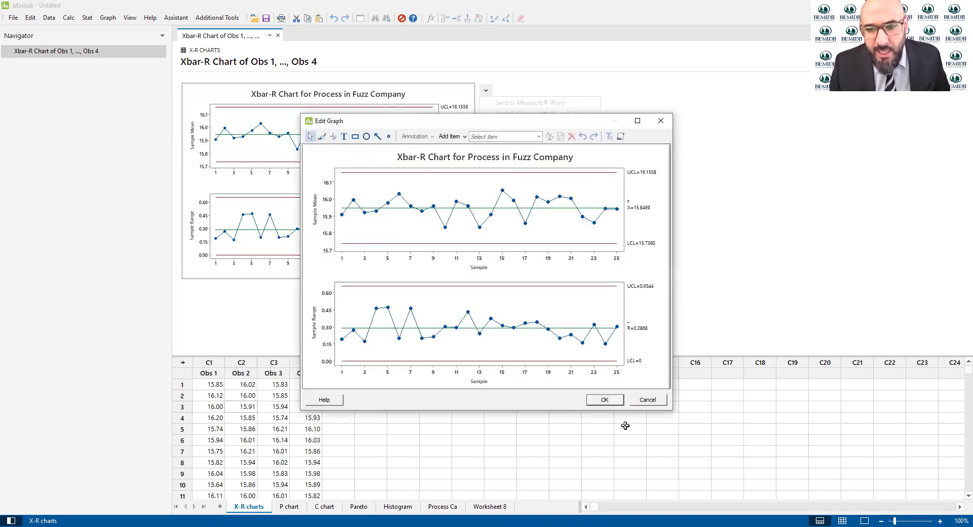
pyautogui.click(658, 401)
pyautogui.click(486, 90)
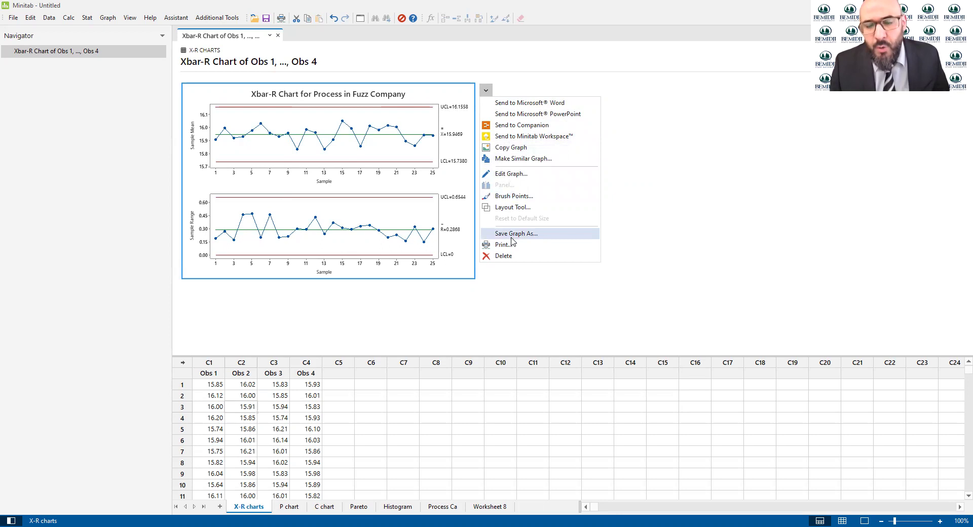
pyautogui.click(651, 237)
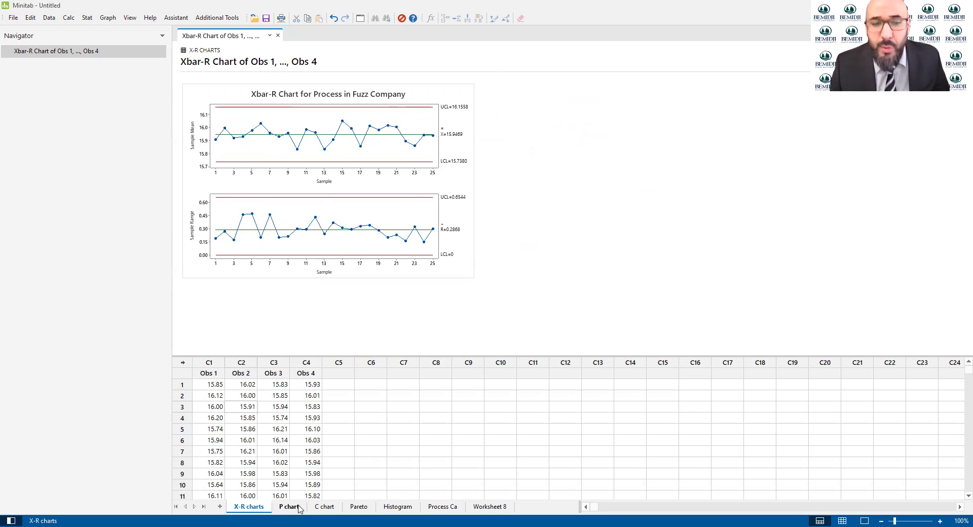
# - Switch to the P chart worksheet and select the Defectives values in rows 1 to 10
pyautogui.click(297, 507)
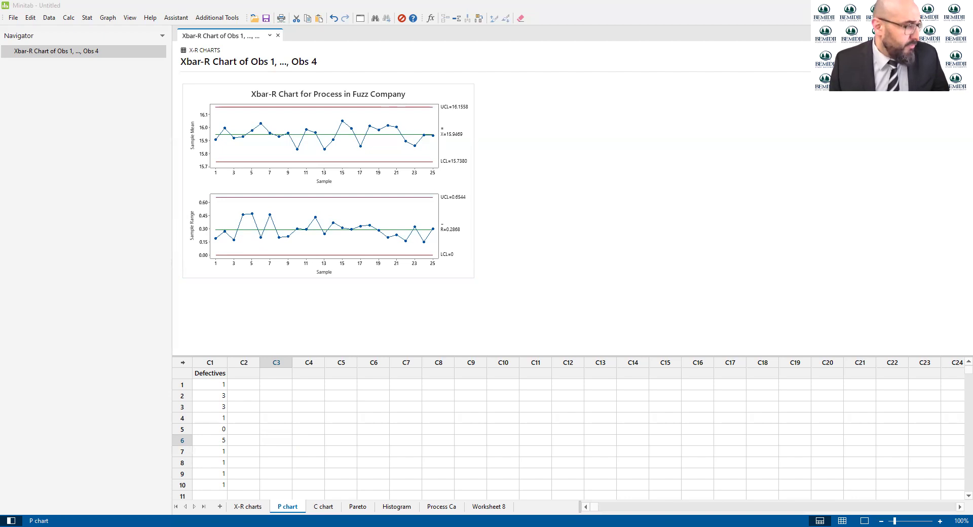
pyautogui.click(238, 395)
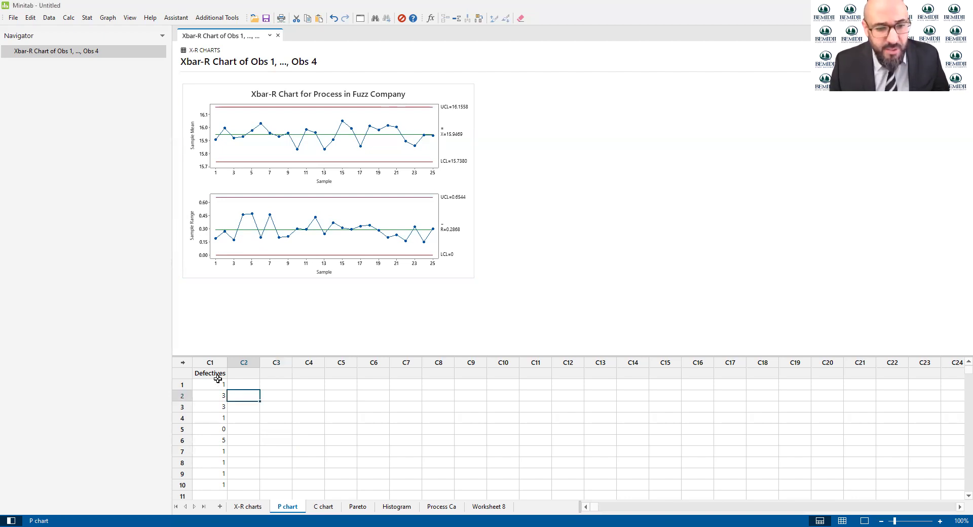
pyautogui.moveTo(212, 384); pyautogui.dragTo(208, 481)
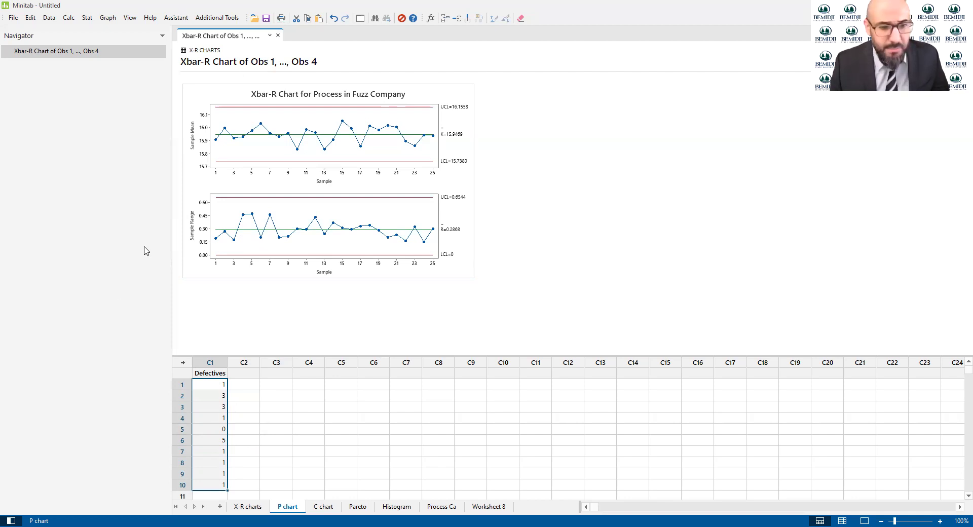
# - Start a P attributes control chart and enter Defectives as its variable with a subgroup size of 10
pyautogui.click(87, 20)
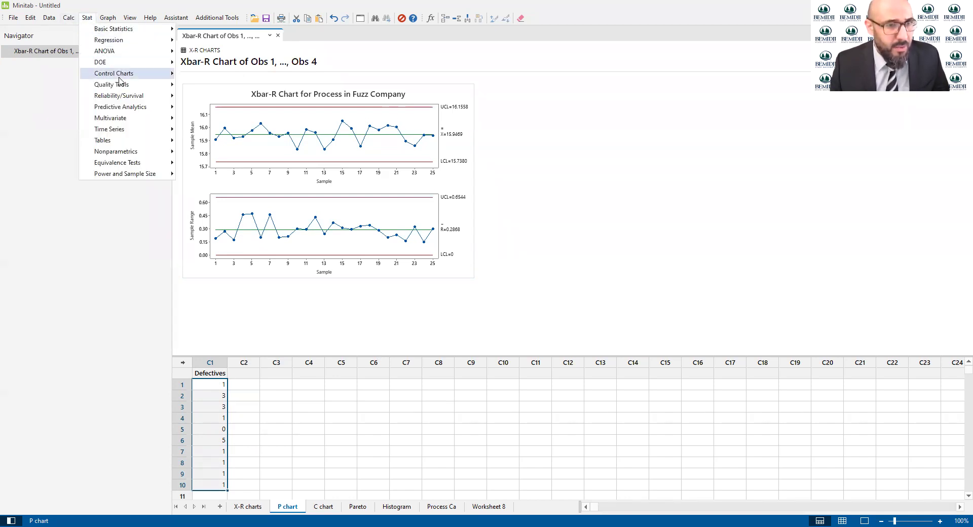
pyautogui.moveTo(105, 76)
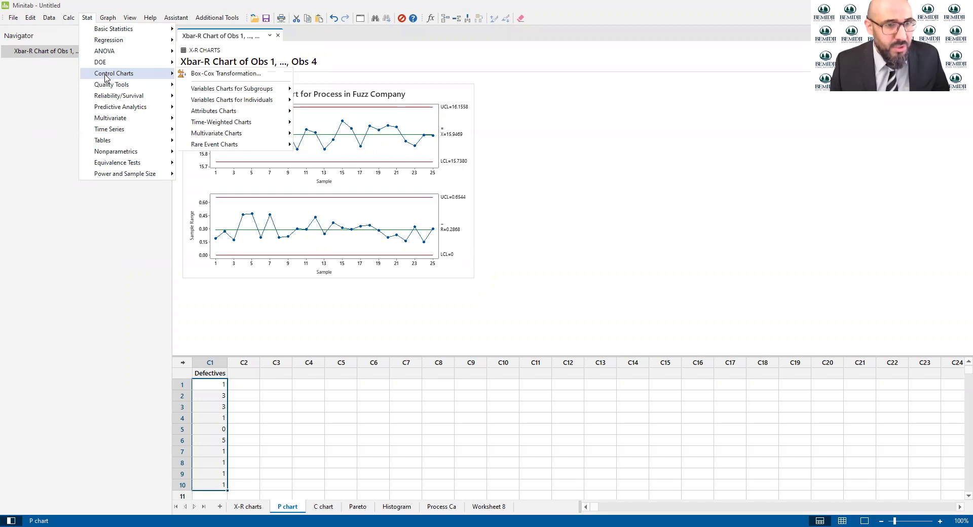
pyautogui.moveTo(238, 111)
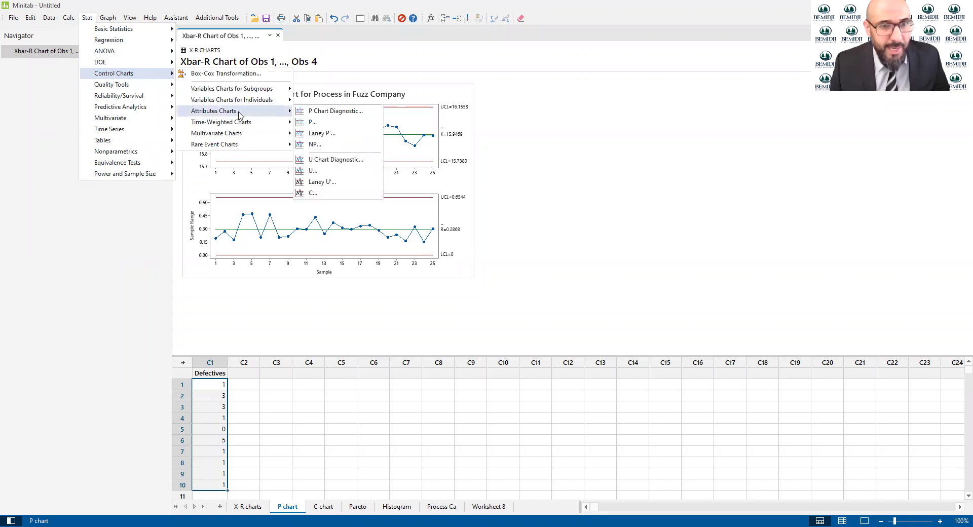
pyautogui.click(310, 122)
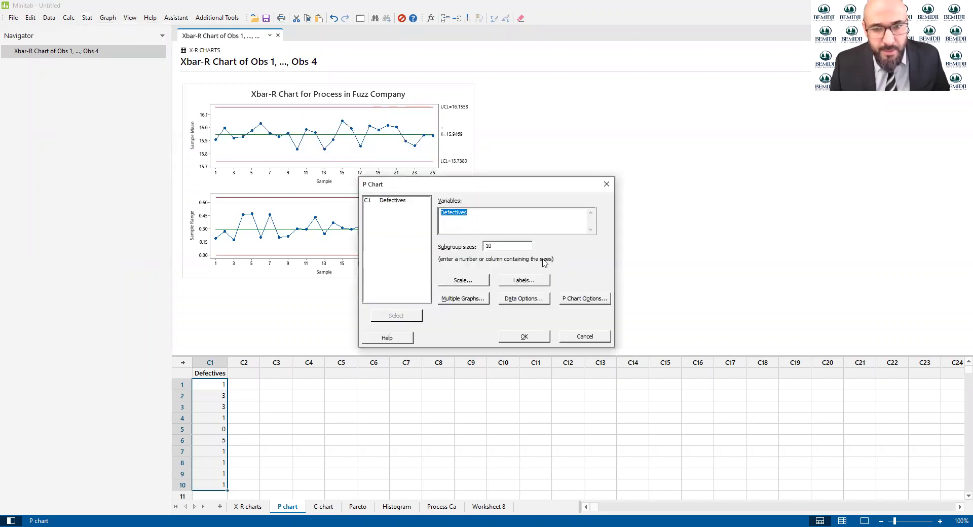
pyautogui.press('BackSpace')
pyautogui.doubleClick(391, 200)
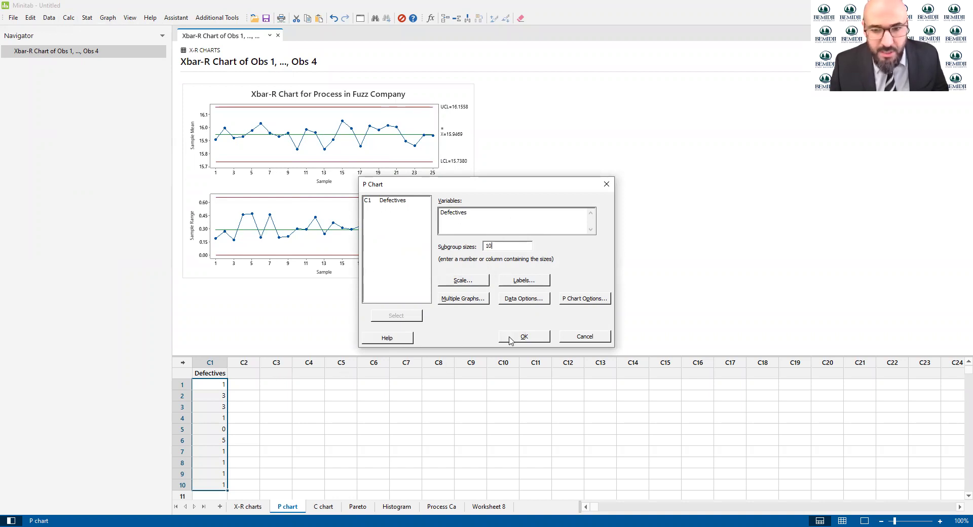
# - Check the P chart options without changing them, and generate the P chart of Defectives
pyautogui.click(583, 302)
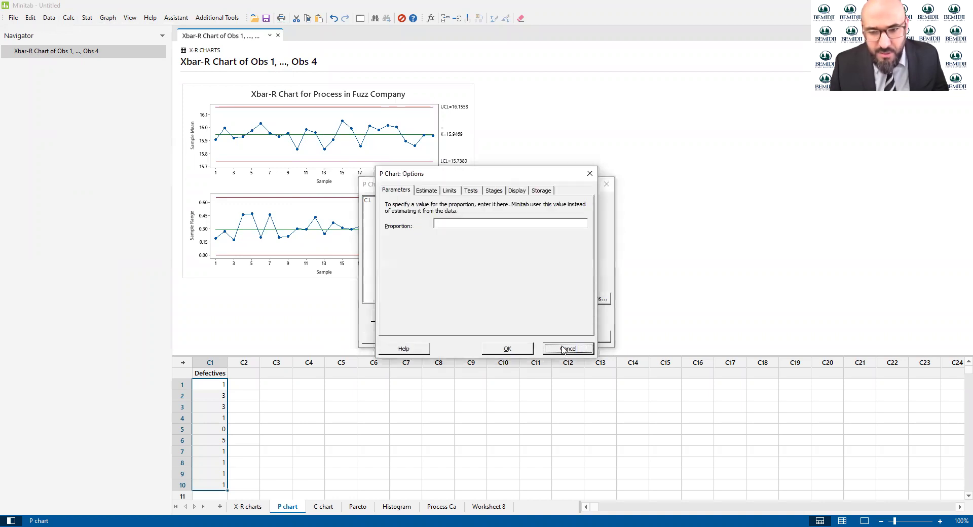
pyautogui.click(563, 349)
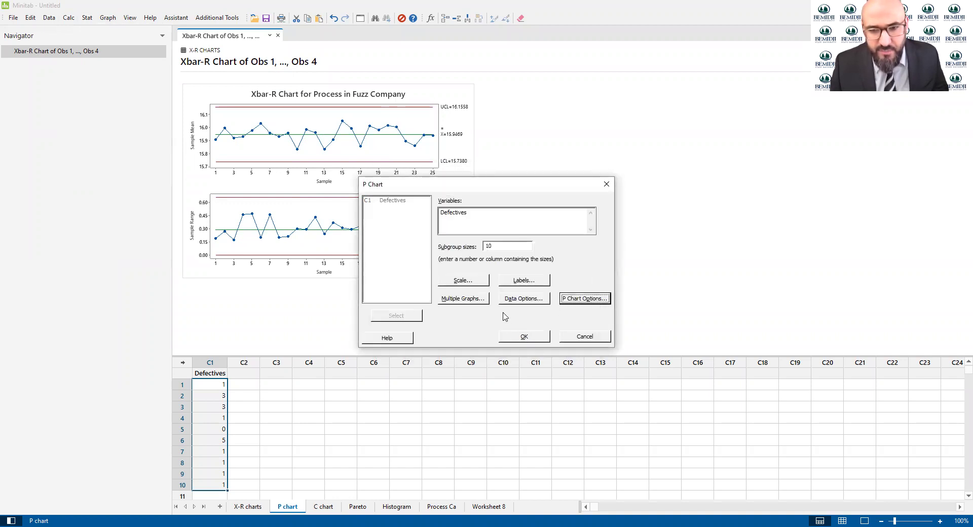
pyautogui.click(520, 341)
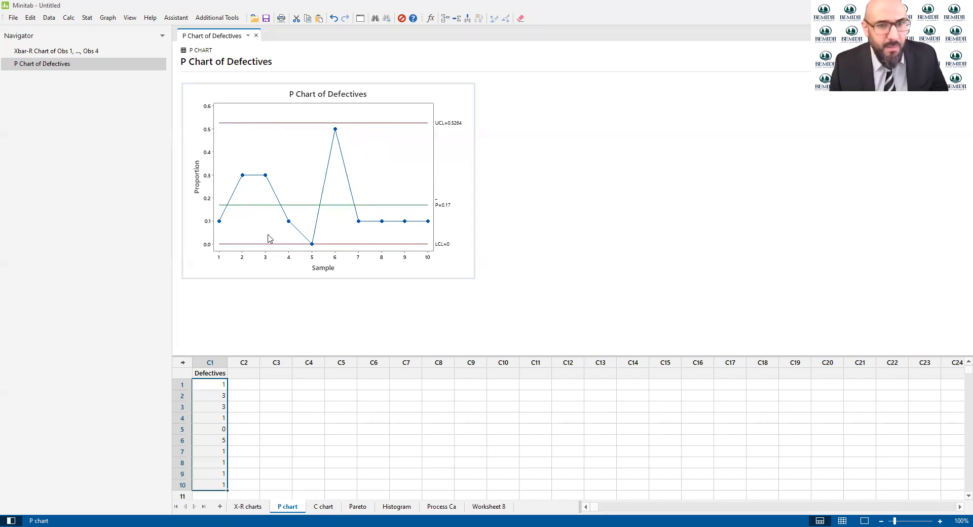
# - Switch to the C chart worksheet and review the Number of Complaints data from its first row
pyautogui.click(328, 506)
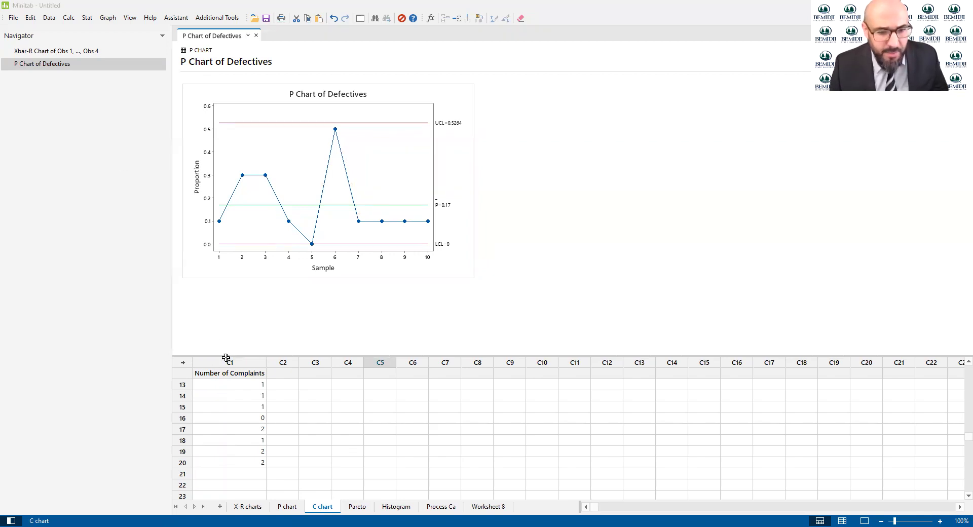
pyautogui.click(226, 447)
pyautogui.scroll(4, 229, 446)
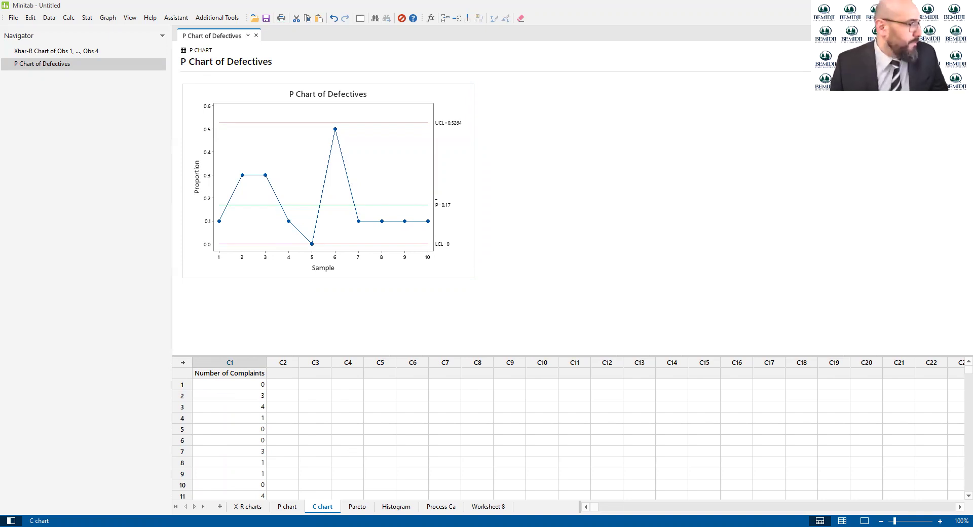
# - Create a C attributes control chart with Number of Complaints as its variable
pyautogui.click(89, 17)
pyautogui.moveTo(108, 40)
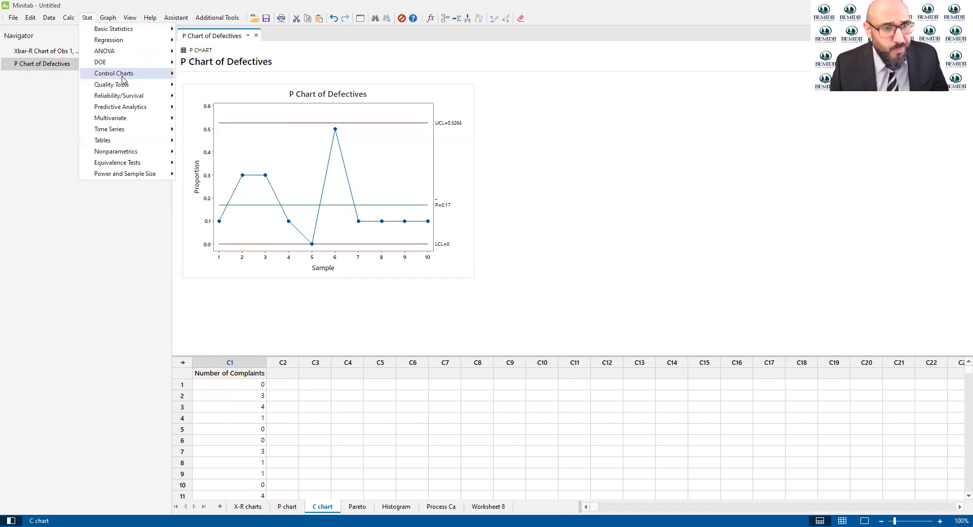
pyautogui.moveTo(122, 78)
pyautogui.moveTo(249, 112)
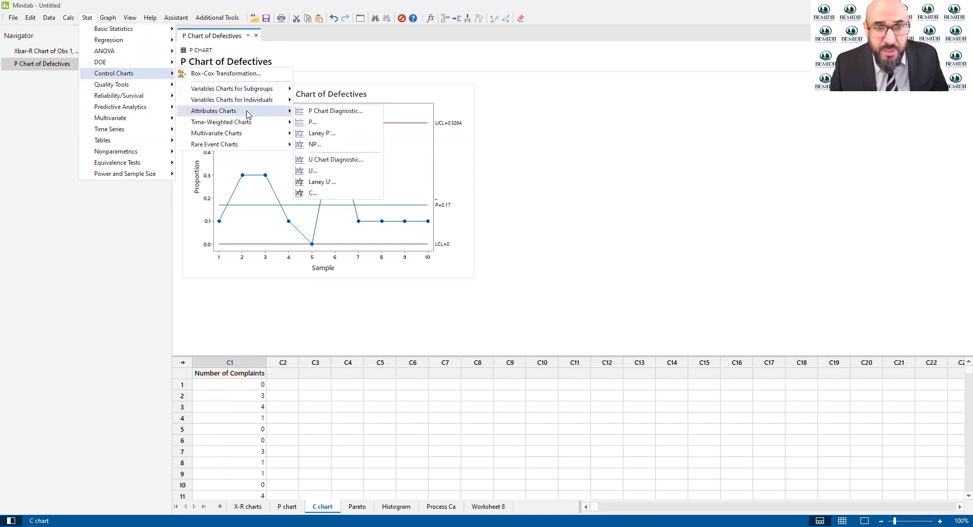
pyautogui.click(314, 193)
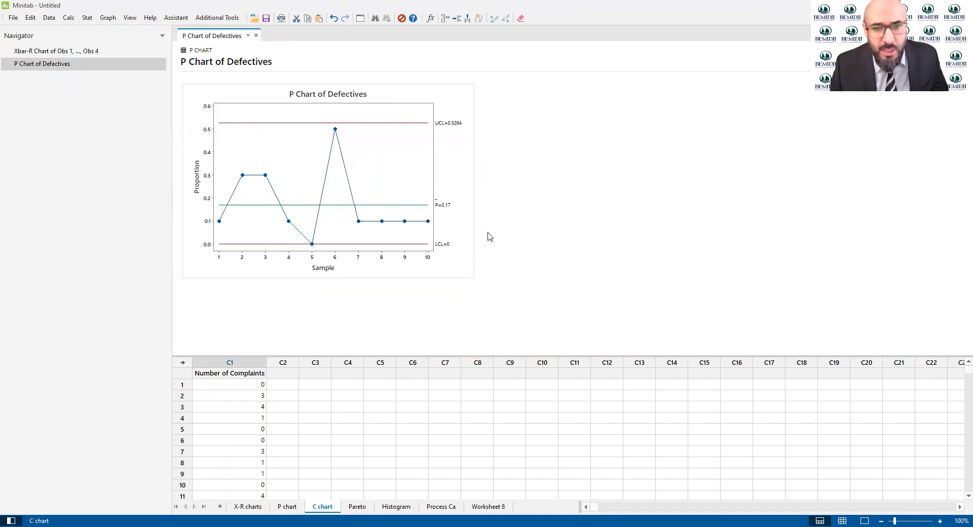
pyautogui.press('Delete')
pyautogui.doubleClick(411, 200)
pyautogui.click(500, 334)
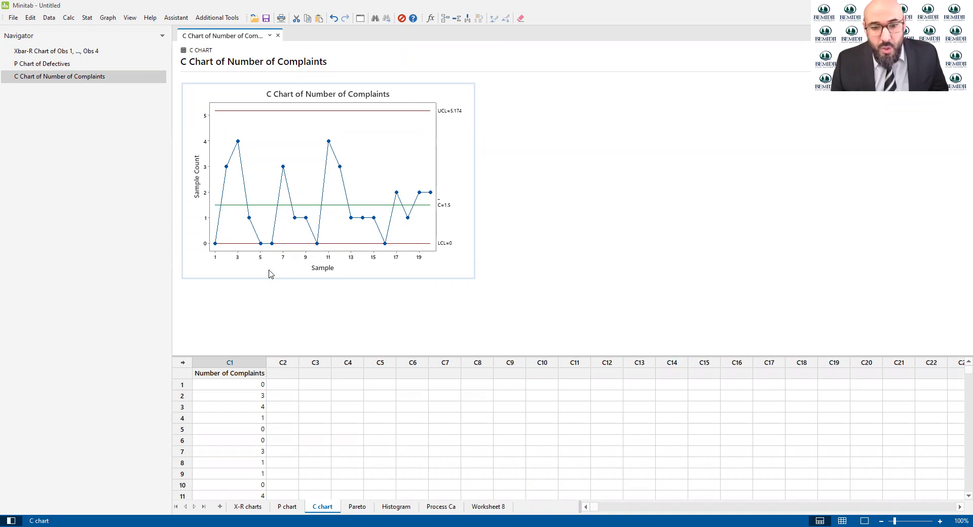
# - Switch to the Pareto worksheet and look over its Complaint and Number of Complaints columns
pyautogui.click(356, 507)
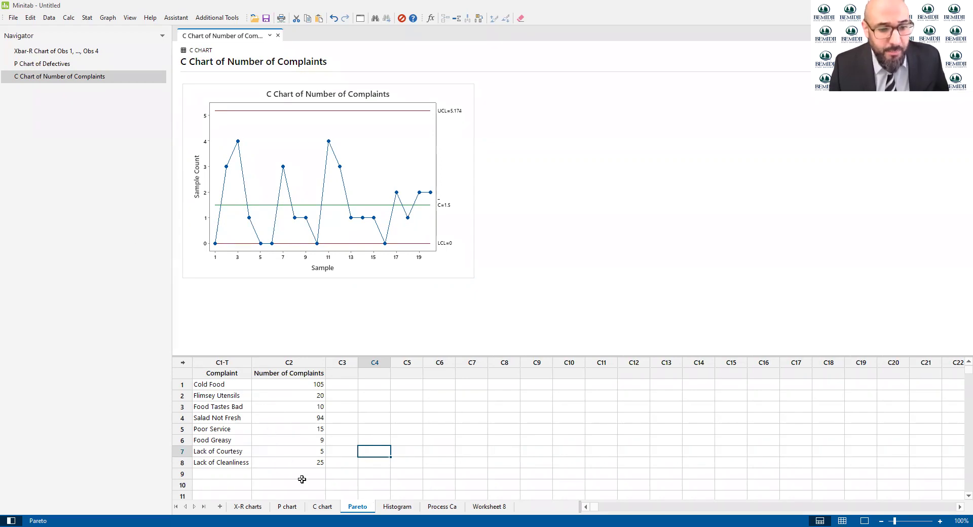
pyautogui.click(216, 385)
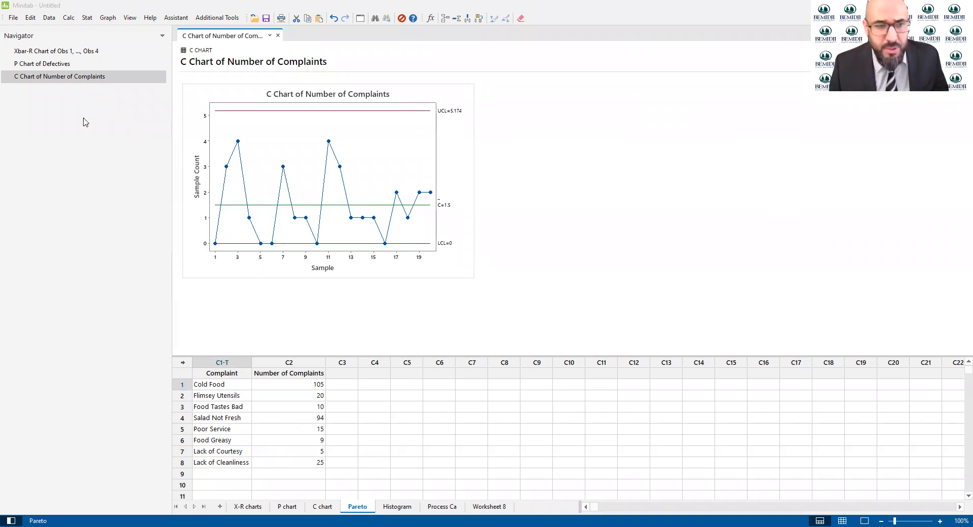
pyautogui.click(281, 409)
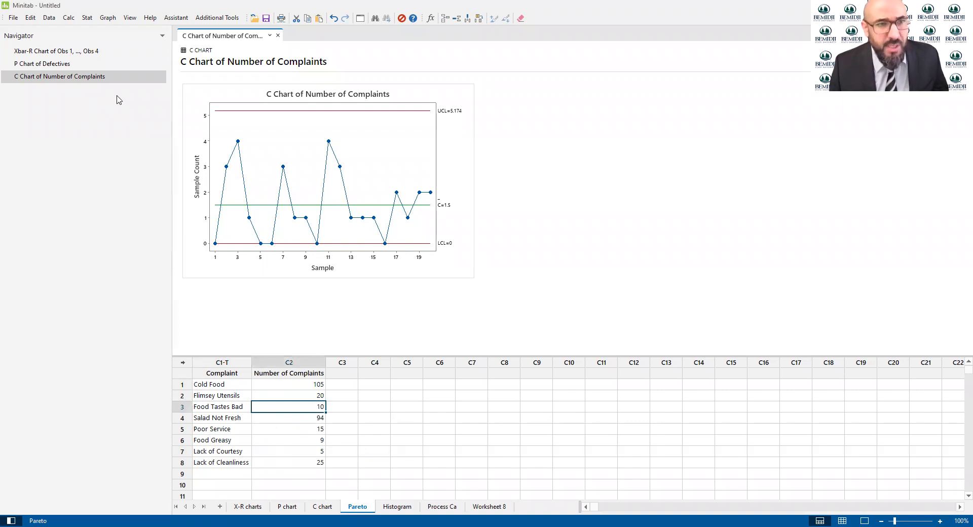
# - Start a Pareto chart from the quality tools, clear its leftover data entries and move the dialog clear of the worksheet data
pyautogui.click(104, 17)
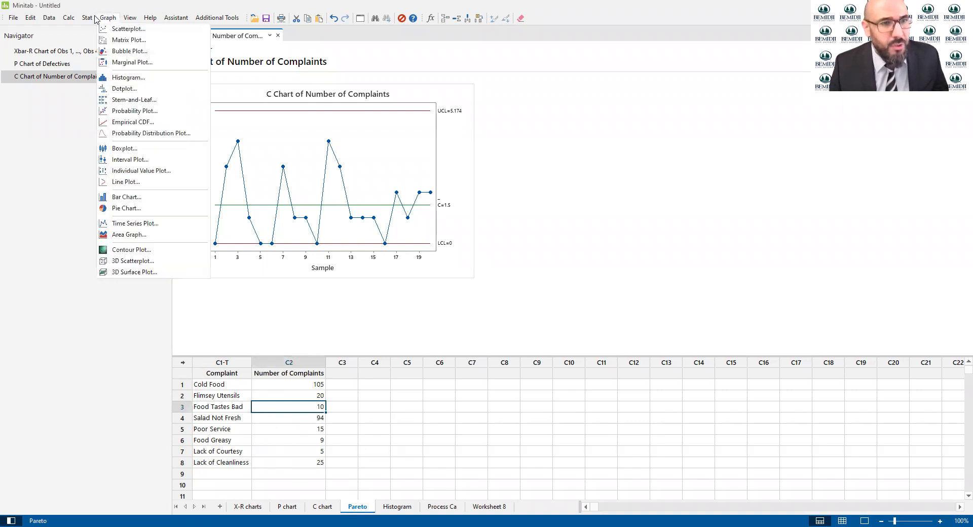
pyautogui.moveTo(87, 18)
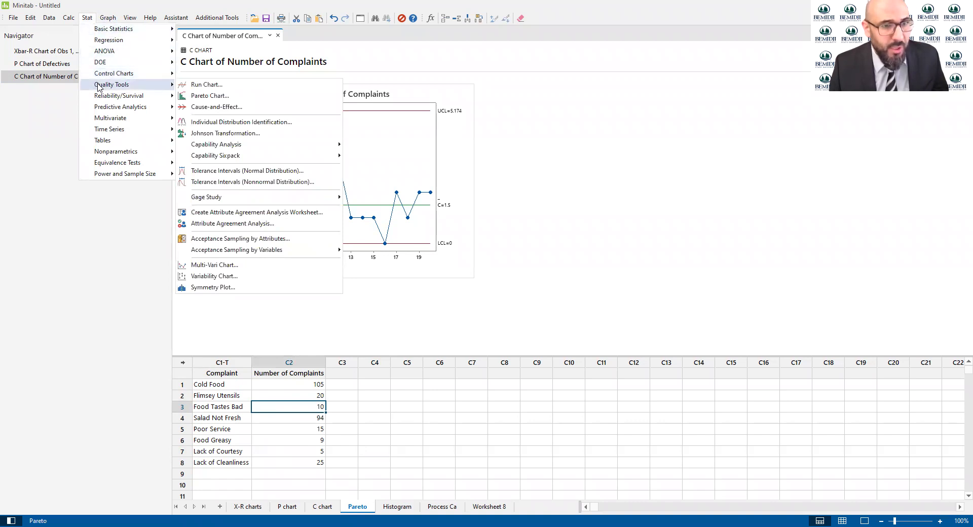
pyautogui.click(230, 96)
pyautogui.press('BackSpace')
pyautogui.doubleClick(515, 234)
pyautogui.press('BackSpace')
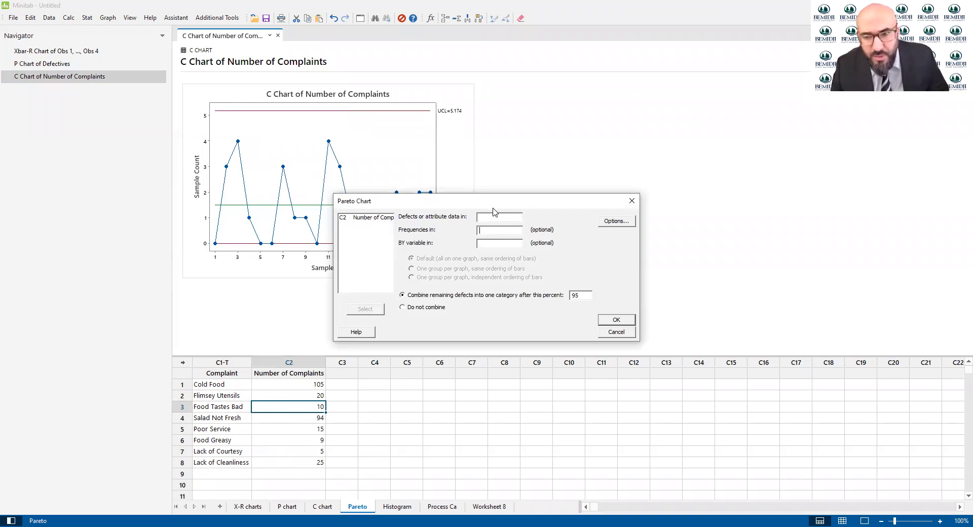
pyautogui.moveTo(493, 203); pyautogui.dragTo(617, 139)
pyautogui.click(617, 157)
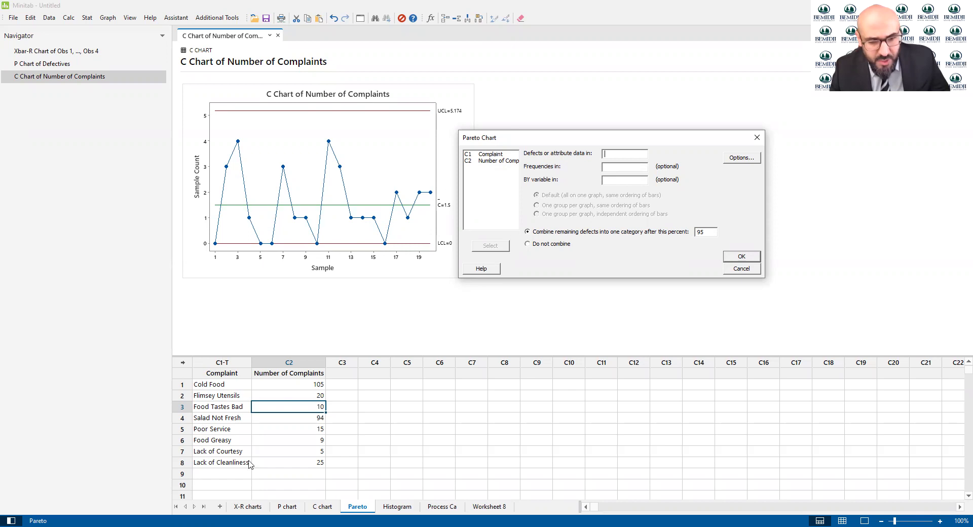
# - Generate the Pareto chart with Complaint as the attribute data and Number of Complaints as frequencies, and highlight the complaint counts in rows 1 to 8
pyautogui.doubleClick(483, 155)
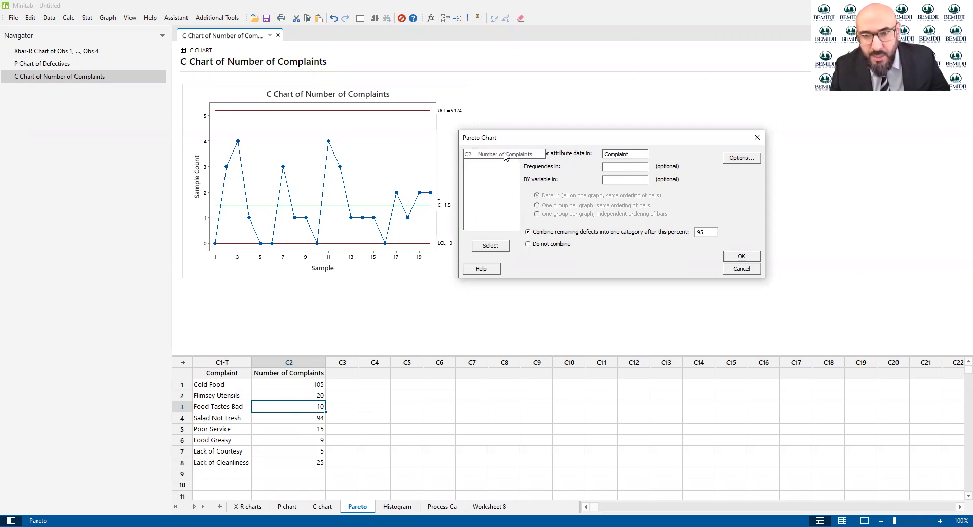
pyautogui.doubleClick(504, 157)
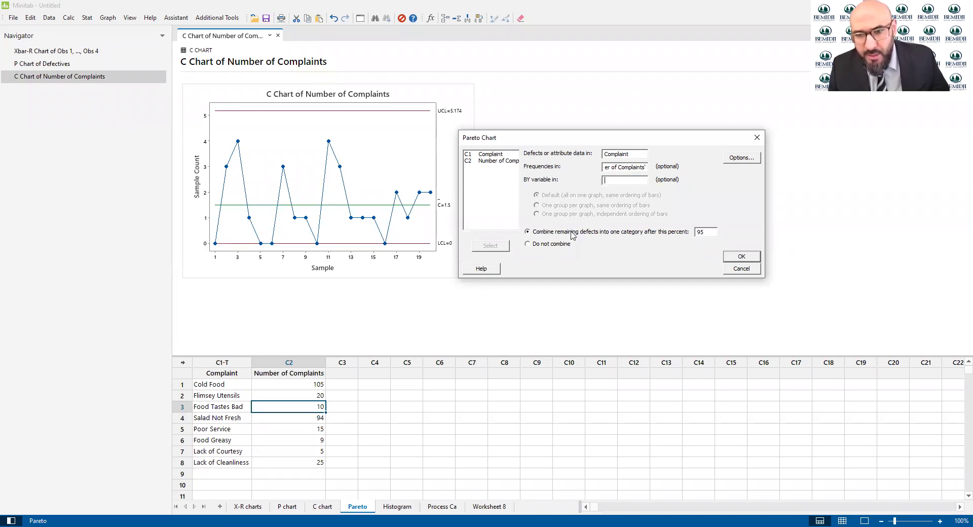
pyautogui.click(728, 260)
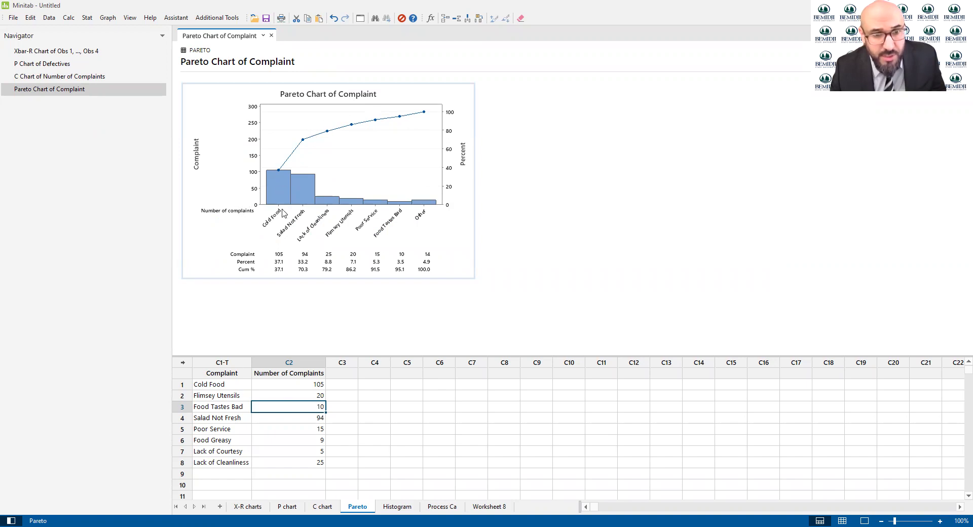
pyautogui.moveTo(314, 384); pyautogui.dragTo(289, 458)
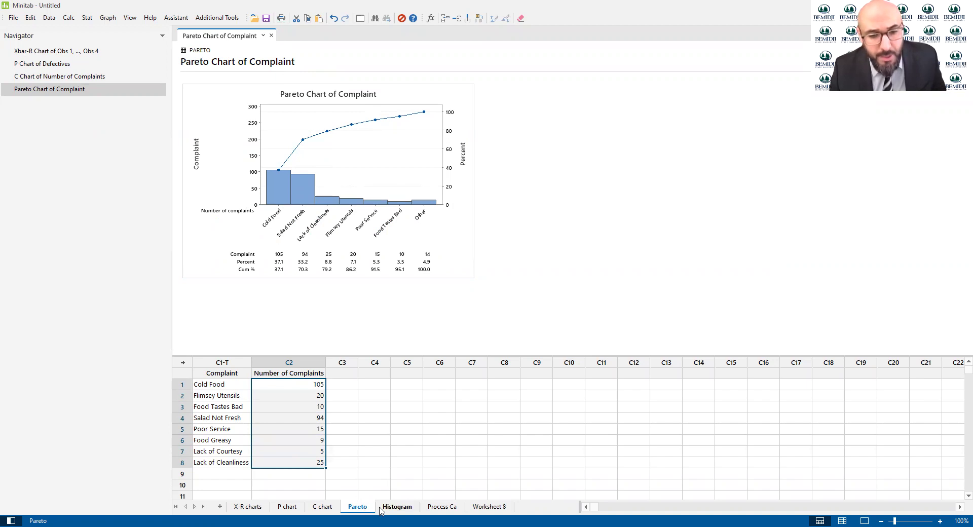
# - Switch to the Histogram worksheet and review the grams and qty data down to row 26
pyautogui.click(401, 508)
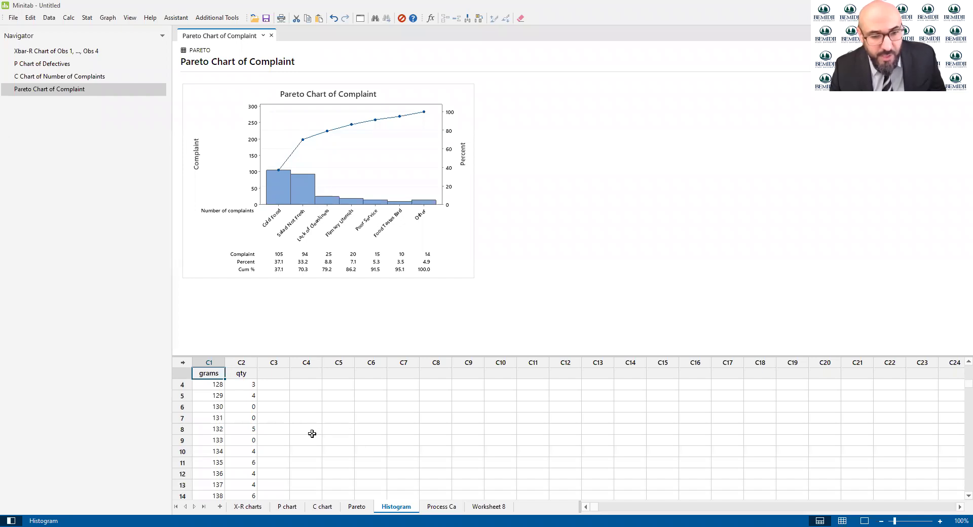
pyautogui.scroll(-3, 322, 447)
pyautogui.scroll(-4, 322, 447)
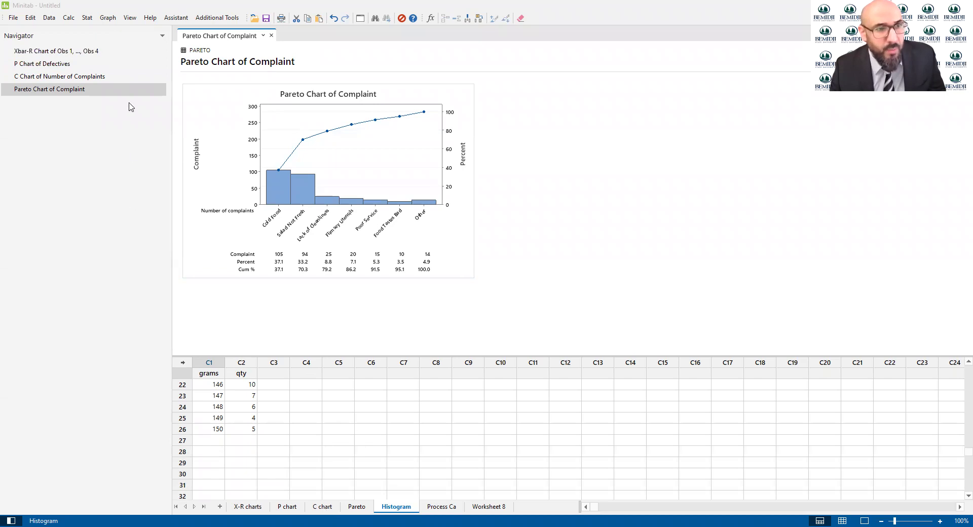
# - Start a simple histogram, clear its leftover graph variables and move the dialog aside
pyautogui.click(112, 18)
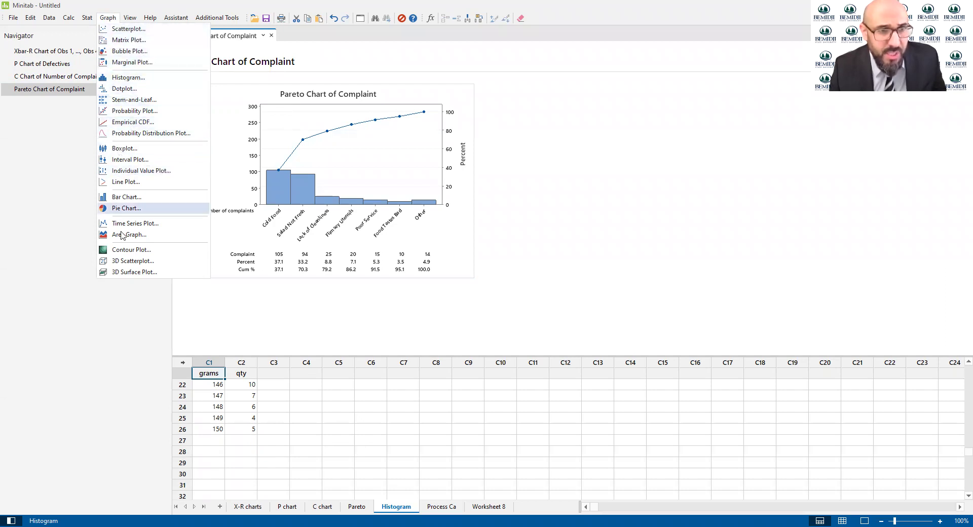
pyautogui.click(128, 77)
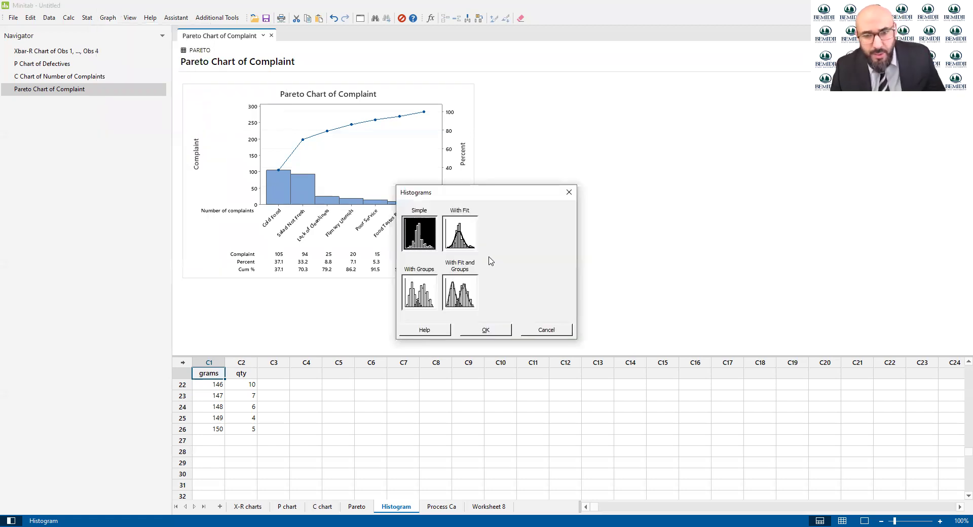
pyautogui.click(485, 330)
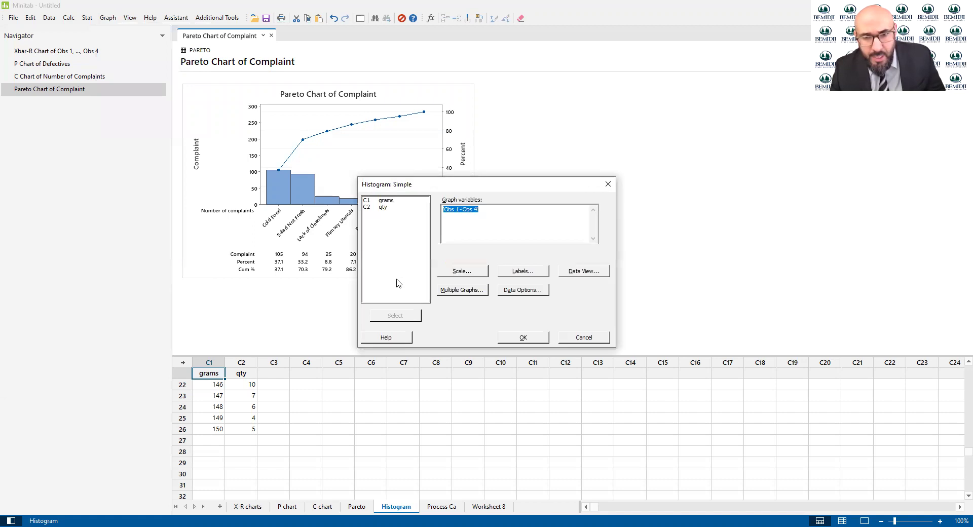
pyautogui.press('Delete')
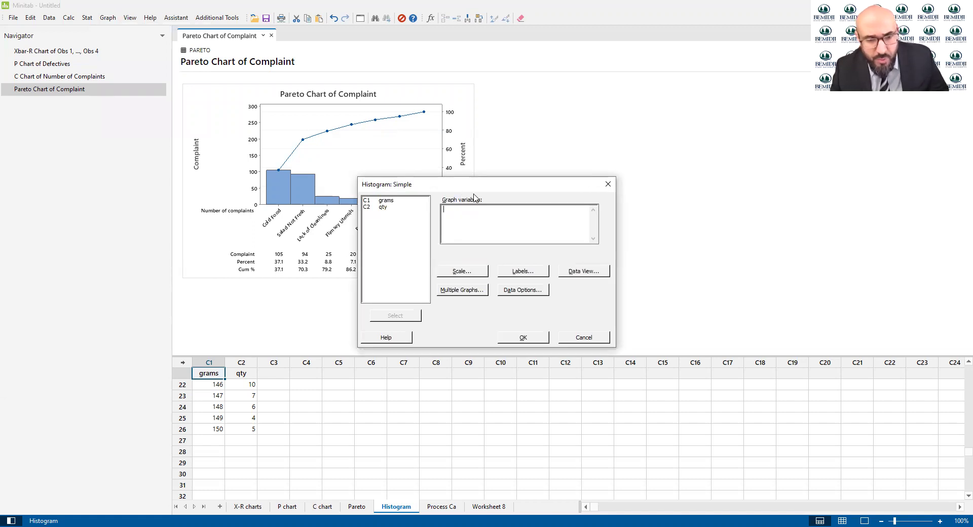
pyautogui.moveTo(479, 185); pyautogui.dragTo(570, 182)
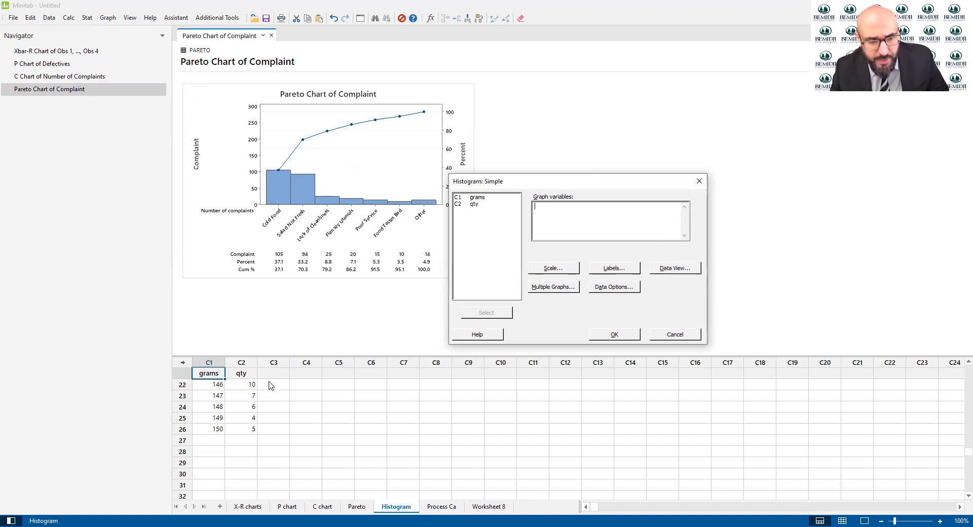
pyautogui.click(475, 203)
pyautogui.doubleClick(476, 197)
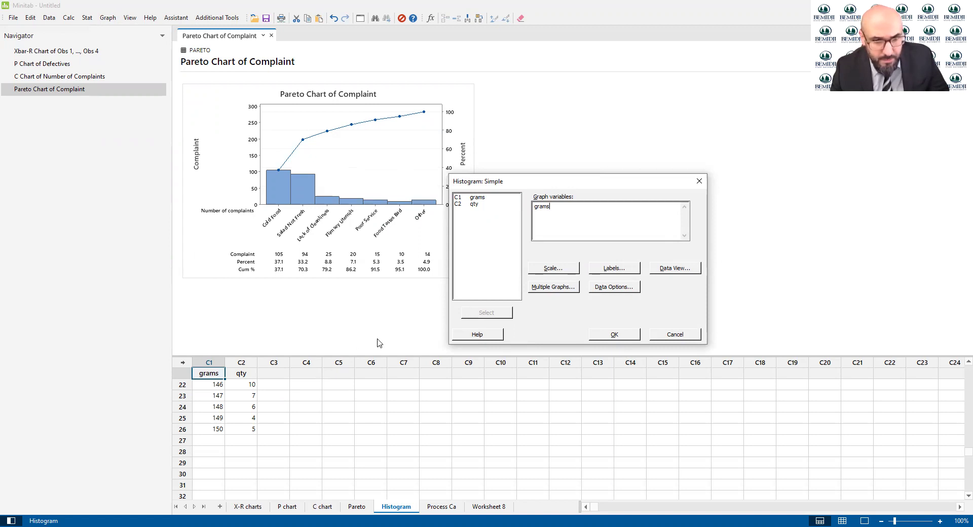
pyautogui.hotkey('shift', 'Home')
pyautogui.press('BackSpace')
pyautogui.click(210, 394)
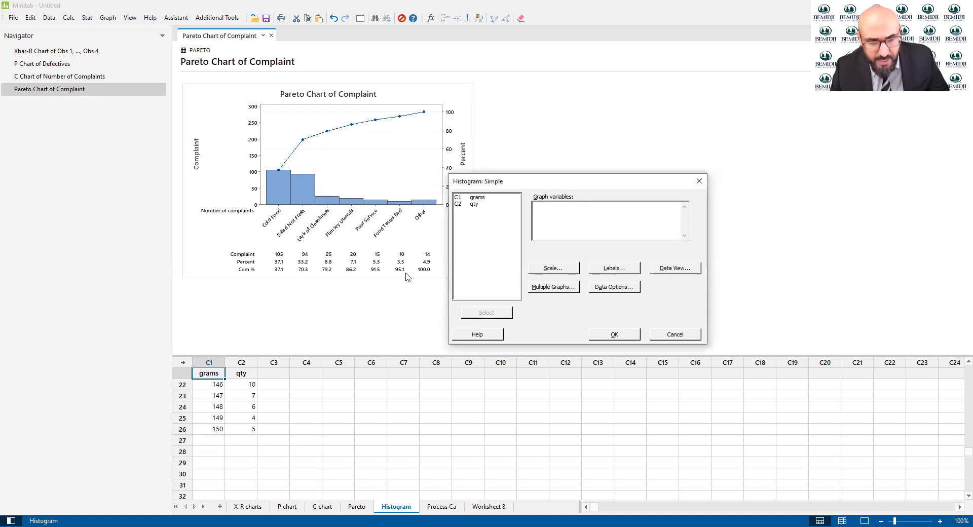
# - Add both grams and qty as graph variables and generate their simple histograms
pyautogui.moveTo(477, 197); pyautogui.dragTo(490, 281)
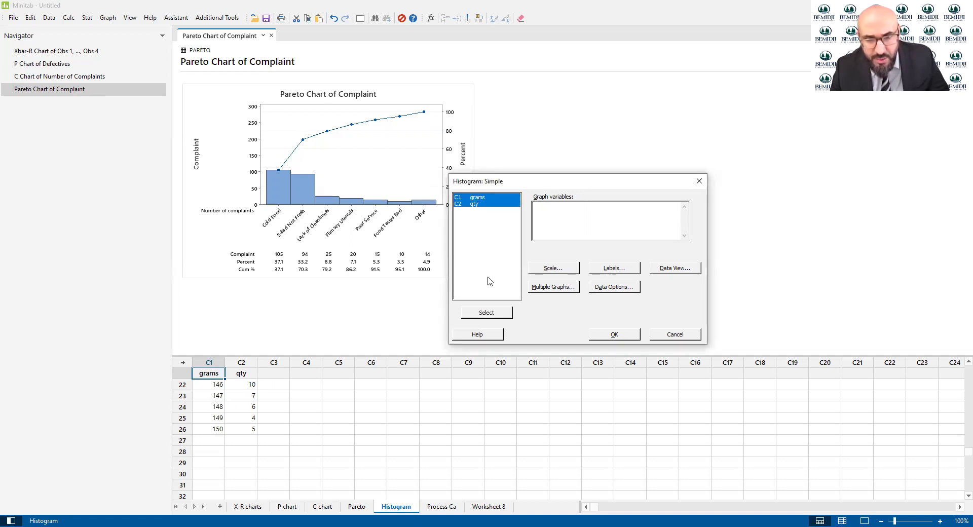
pyautogui.click(499, 314)
pyautogui.click(608, 333)
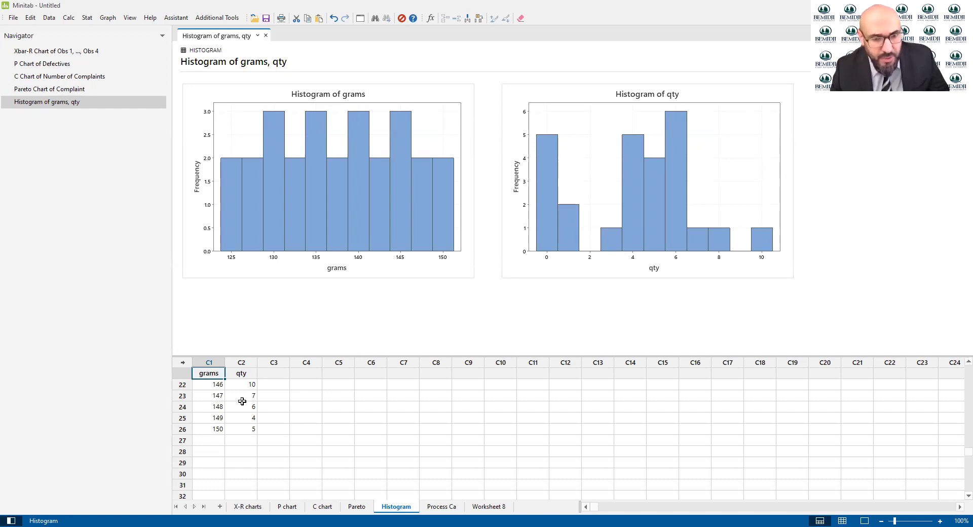
# - Generate the simple histograms of grams and qty again, replacing the leftover graph variables with both columns
pyautogui.scroll(7, 264, 385)
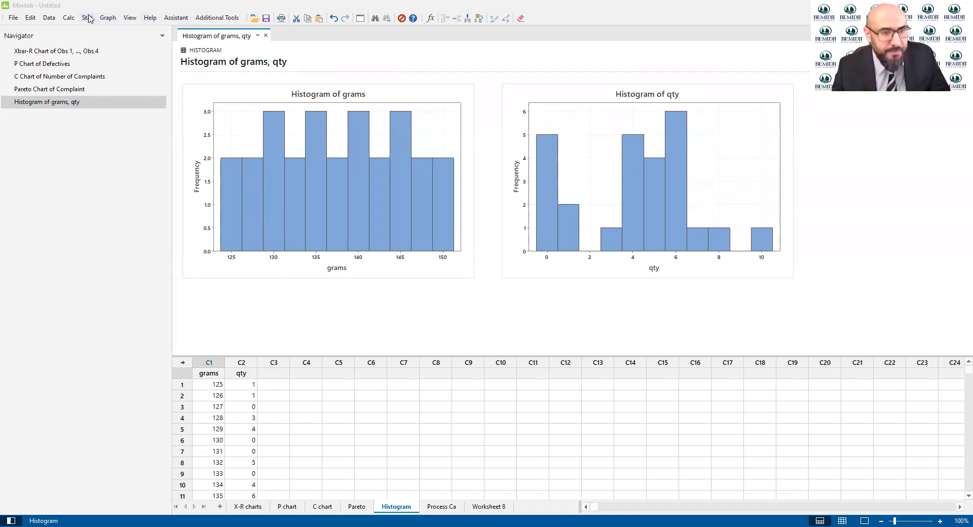
pyautogui.click(108, 18)
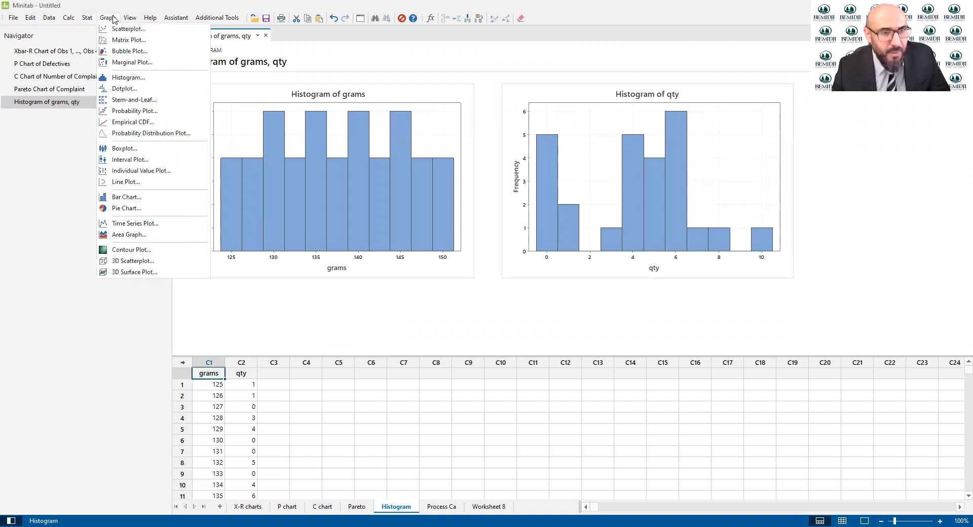
pyautogui.click(150, 80)
pyautogui.click(478, 332)
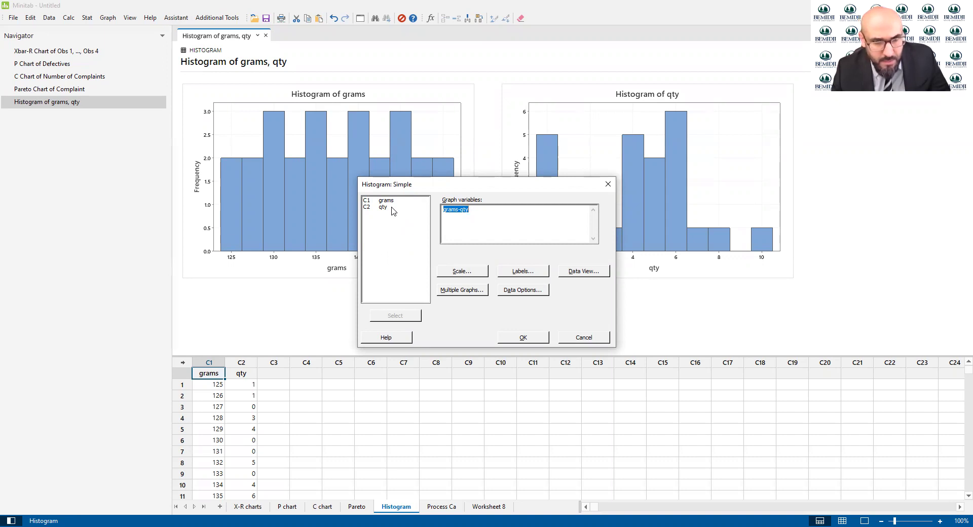
pyautogui.press('BackSpace')
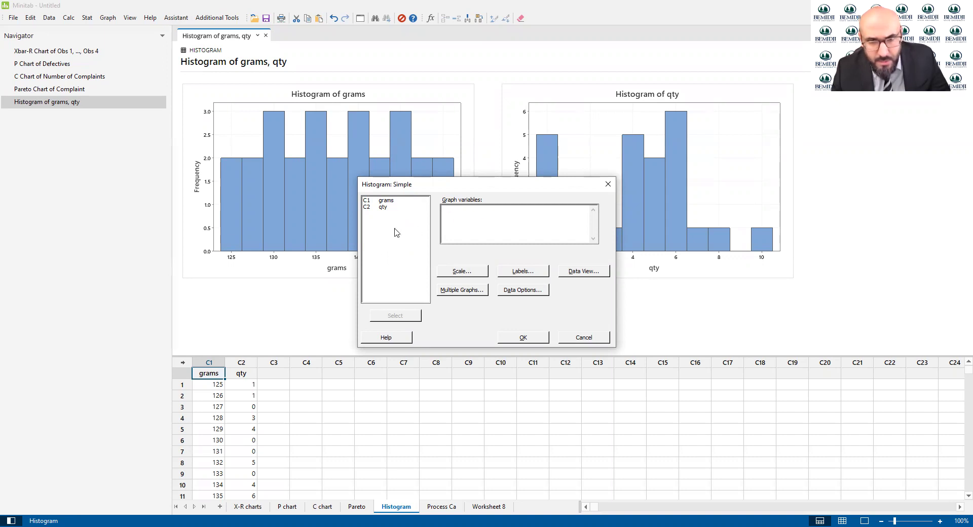
pyautogui.click(394, 202)
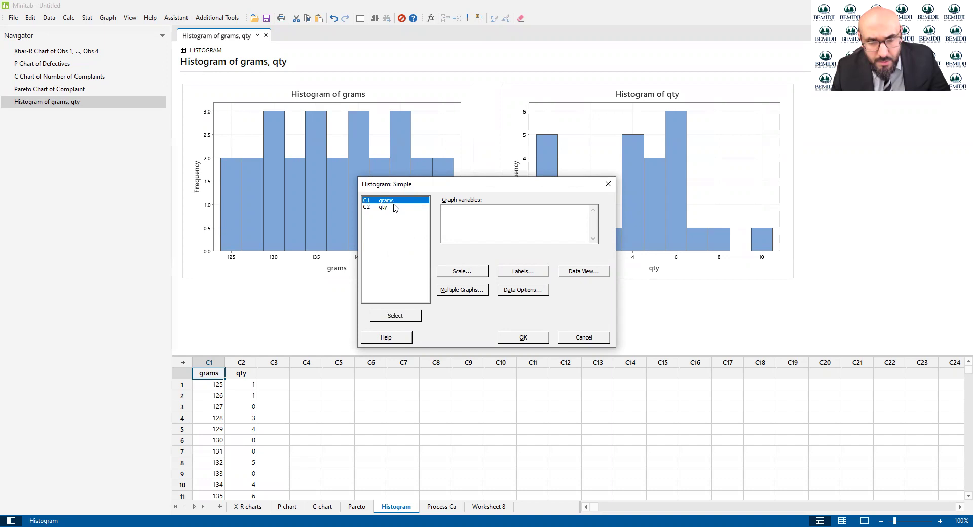
pyautogui.keyDown('shift'); pyautogui.click(396, 206); pyautogui.keyUp('shift')
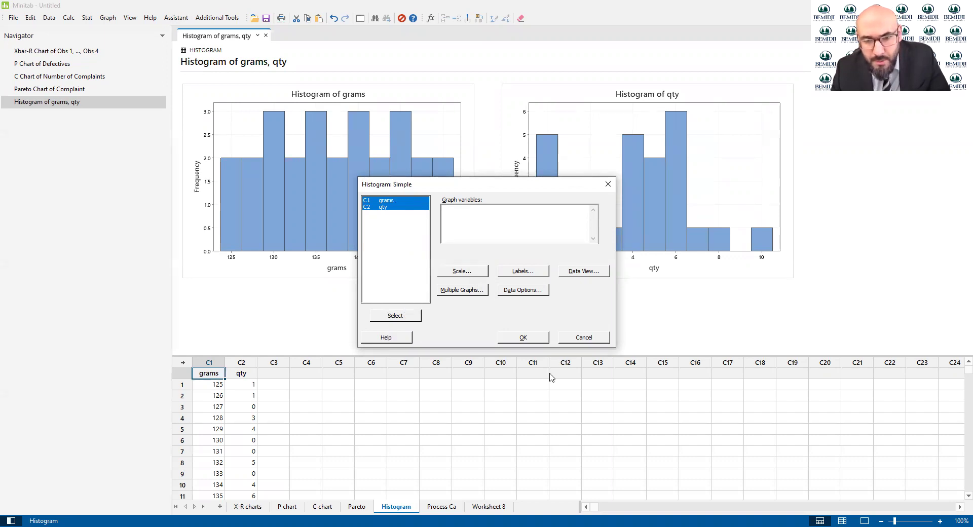
pyautogui.click(395, 315)
pyautogui.click(522, 337)
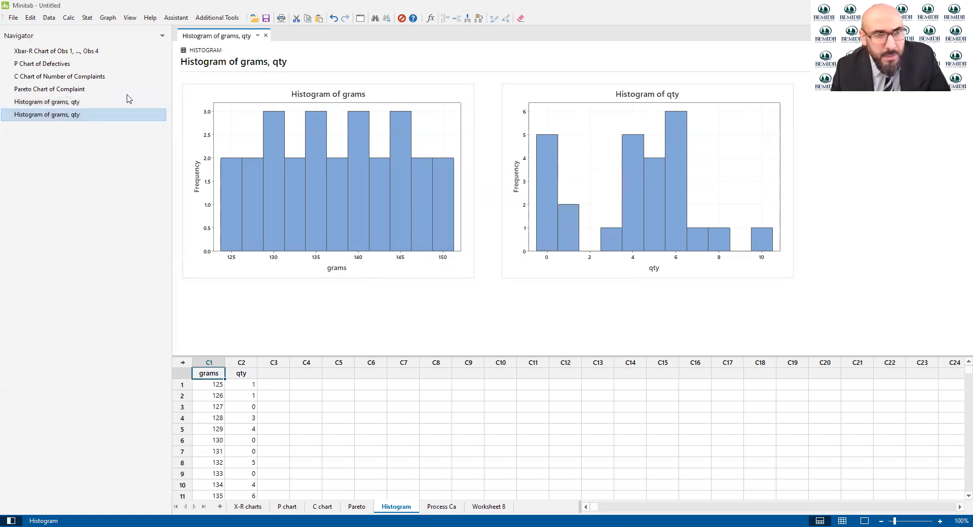
pyautogui.click(87, 18)
pyautogui.moveTo(126, 62)
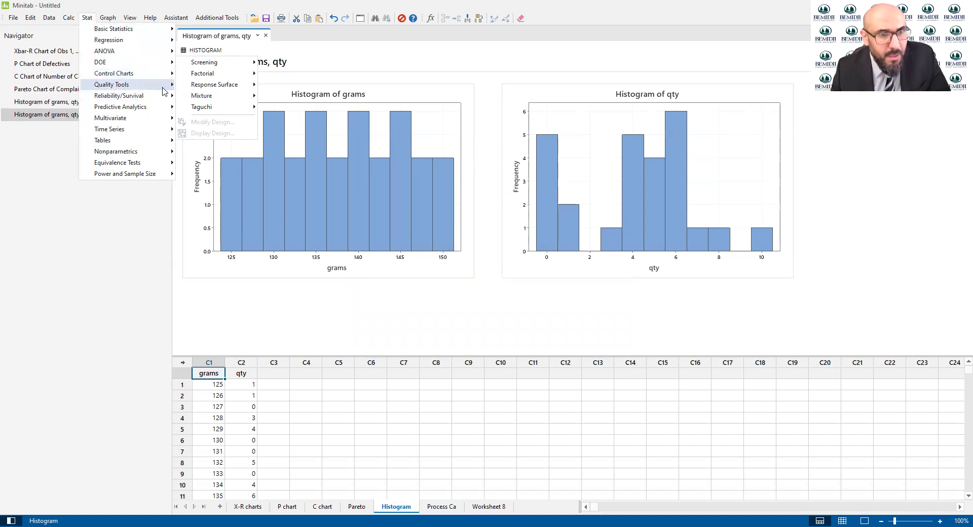
pyautogui.moveTo(163, 85)
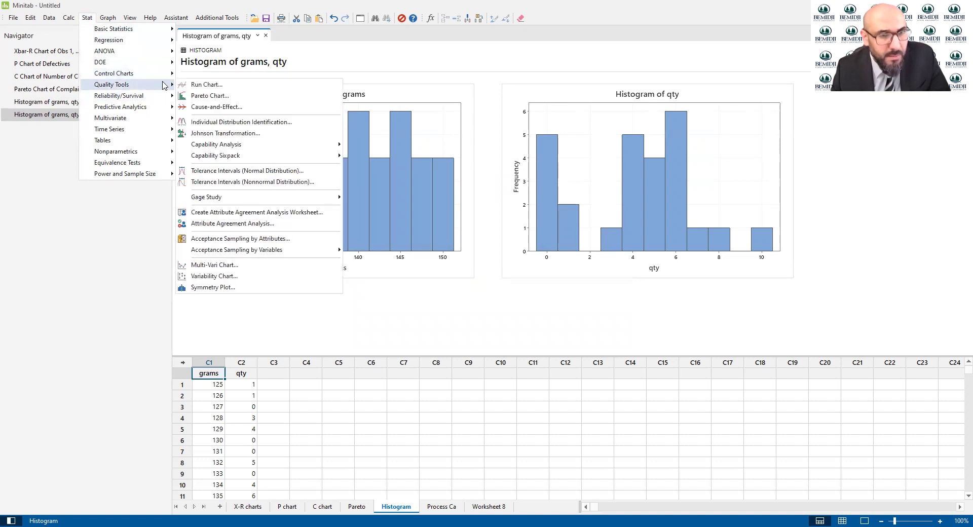
pyautogui.click(108, 18)
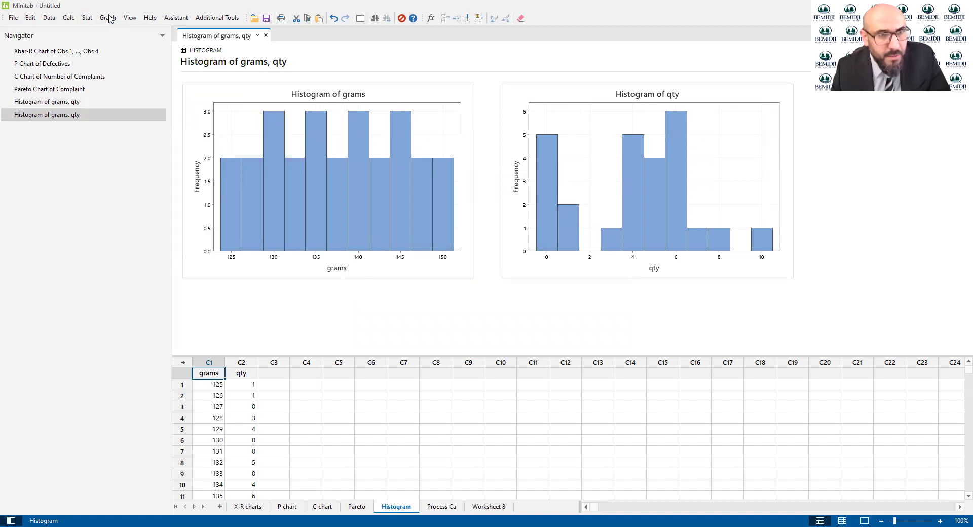
# - Generate a histogram with fit for grams alone and highlight the grams and qty values in rows 1 and 2
pyautogui.click(108, 18)
pyautogui.click(136, 76)
pyautogui.click(474, 238)
pyautogui.click(472, 331)
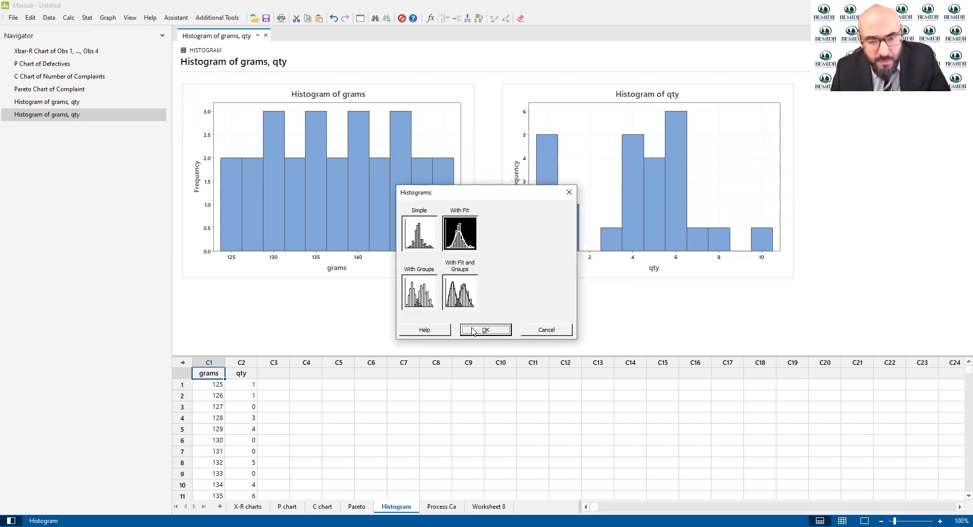
pyautogui.moveTo(397, 201); pyautogui.dragTo(398, 215)
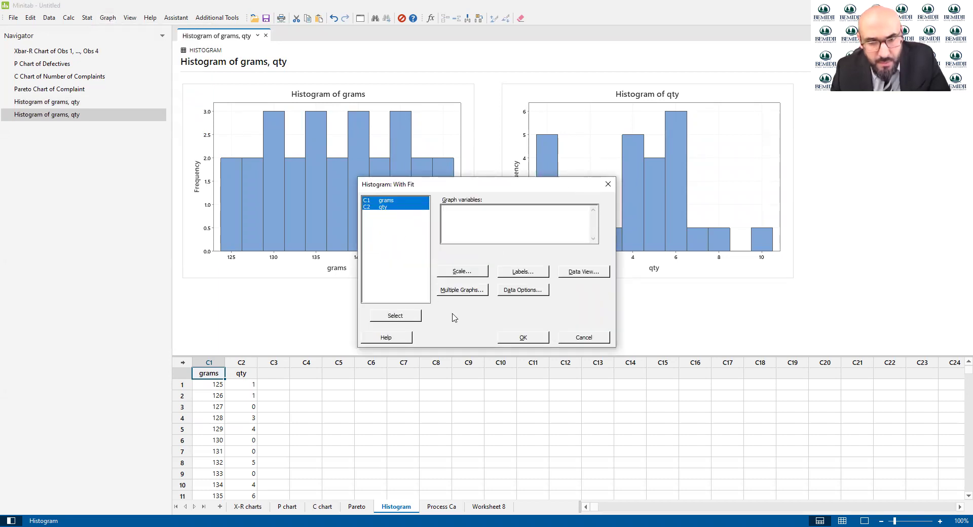
pyautogui.click(506, 339)
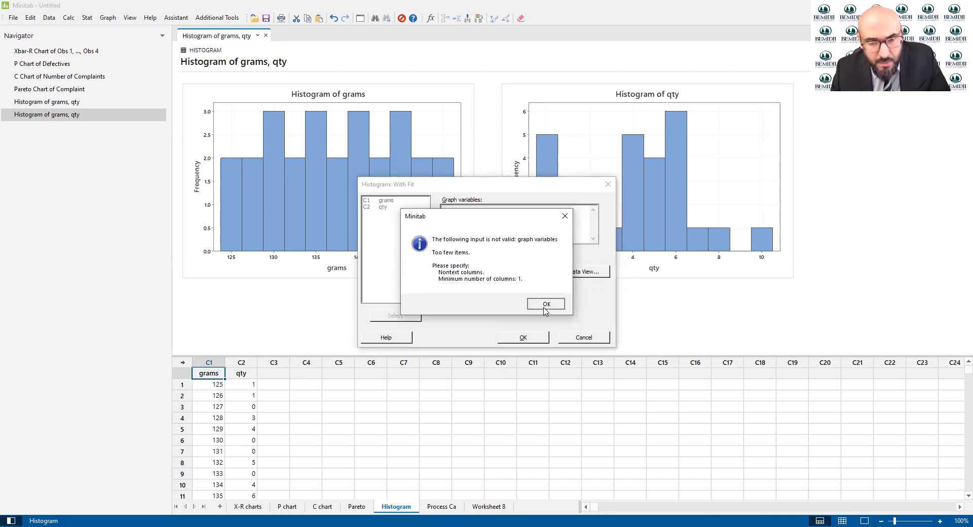
pyautogui.click(547, 304)
pyautogui.doubleClick(397, 202)
pyautogui.click(528, 338)
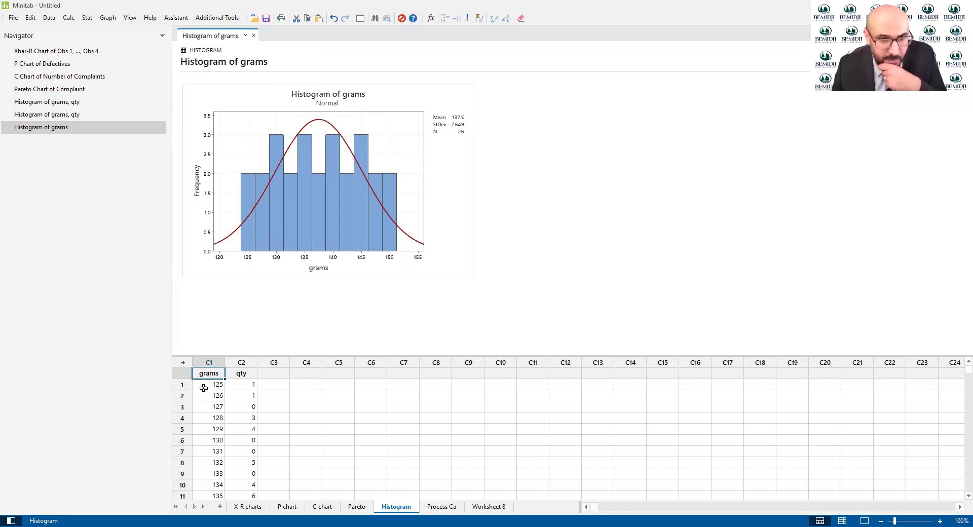
pyautogui.moveTo(209, 386); pyautogui.dragTo(243, 396)
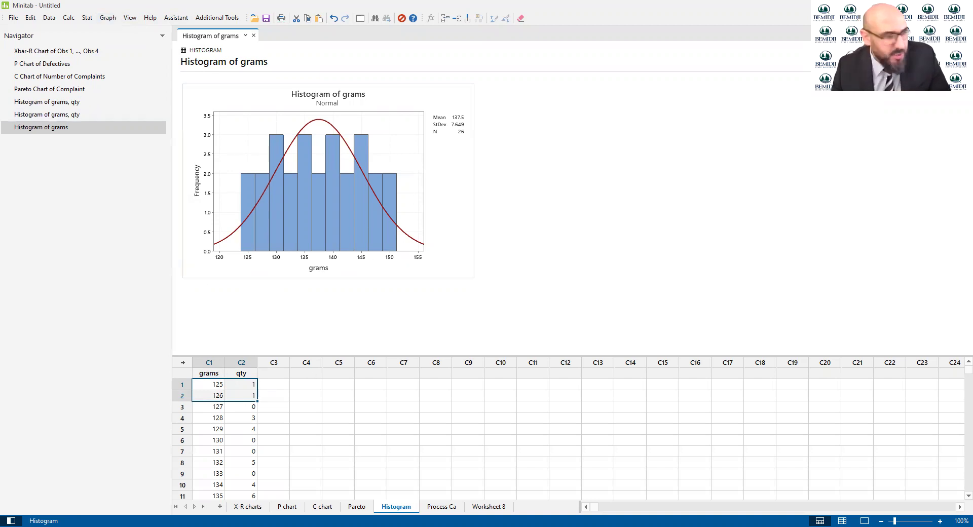
# - Start a simple histogram and examine the data display and distribution options of its Data View settings
pyautogui.click(107, 18)
pyautogui.click(127, 77)
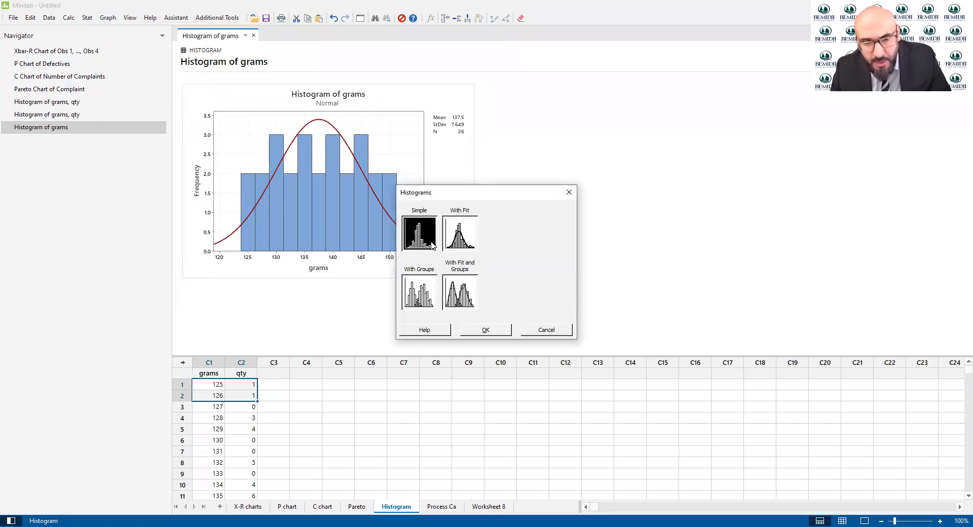
pyautogui.click(485, 334)
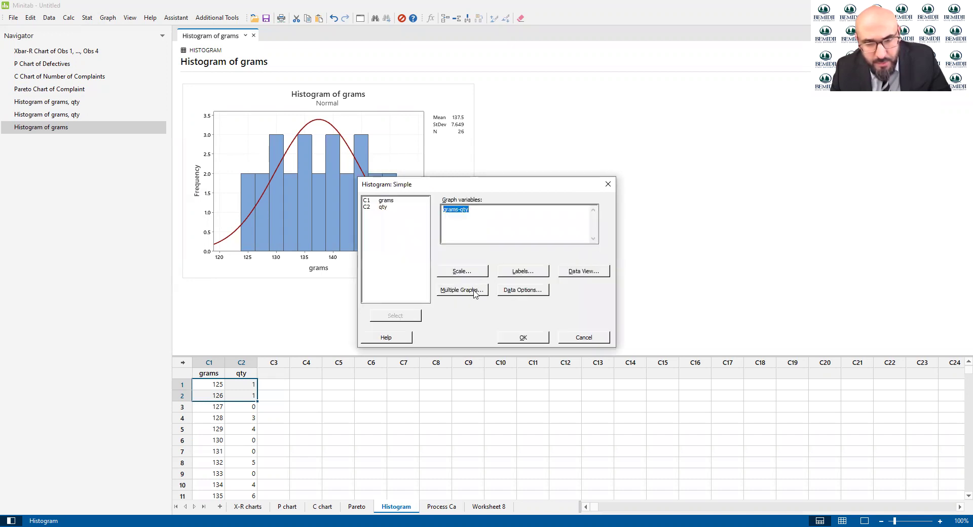
pyautogui.click(578, 272)
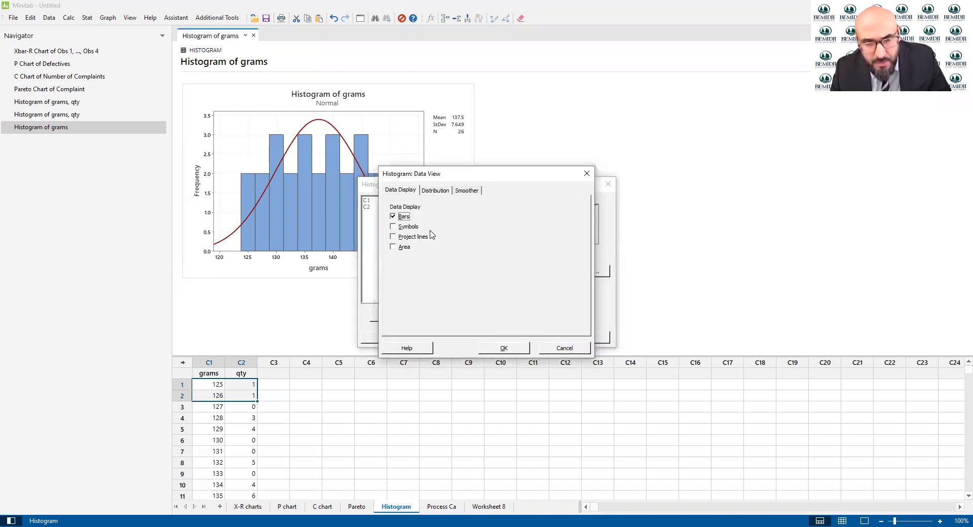
pyautogui.click(436, 191)
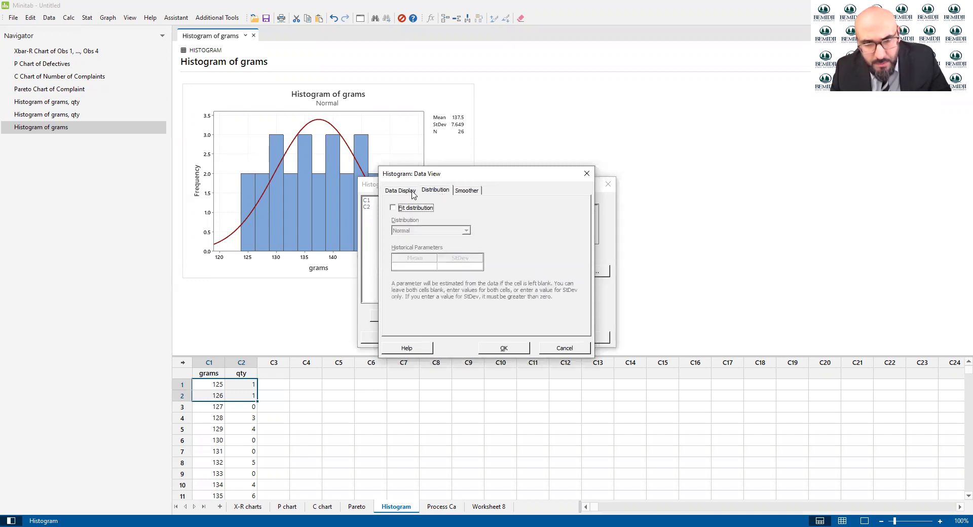
pyautogui.click(567, 347)
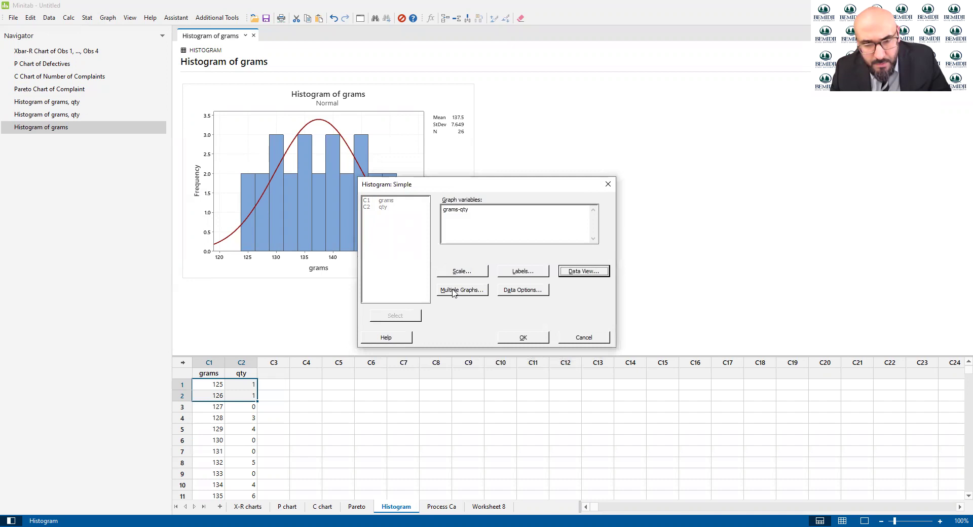
# - Set qty as the frequency variable in the simple histogram's data options
pyautogui.click(516, 288)
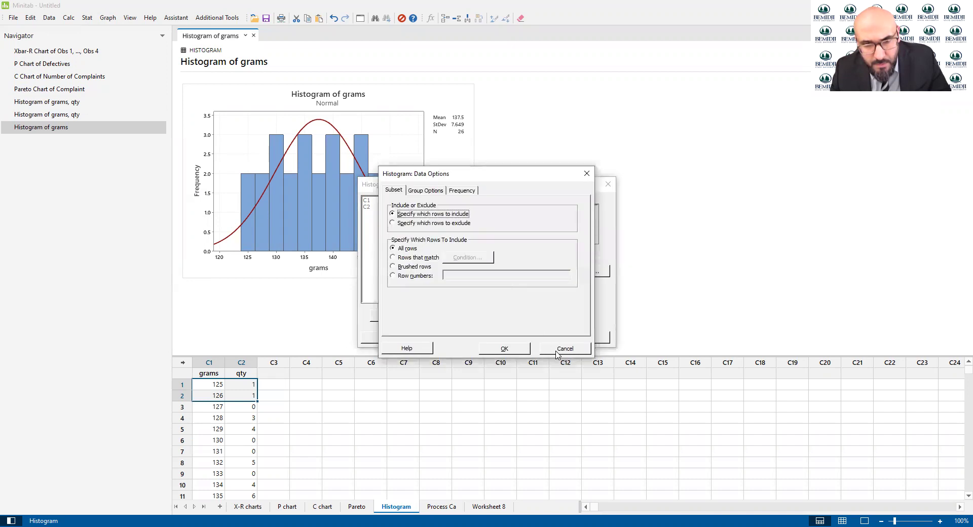
pyautogui.click(458, 190)
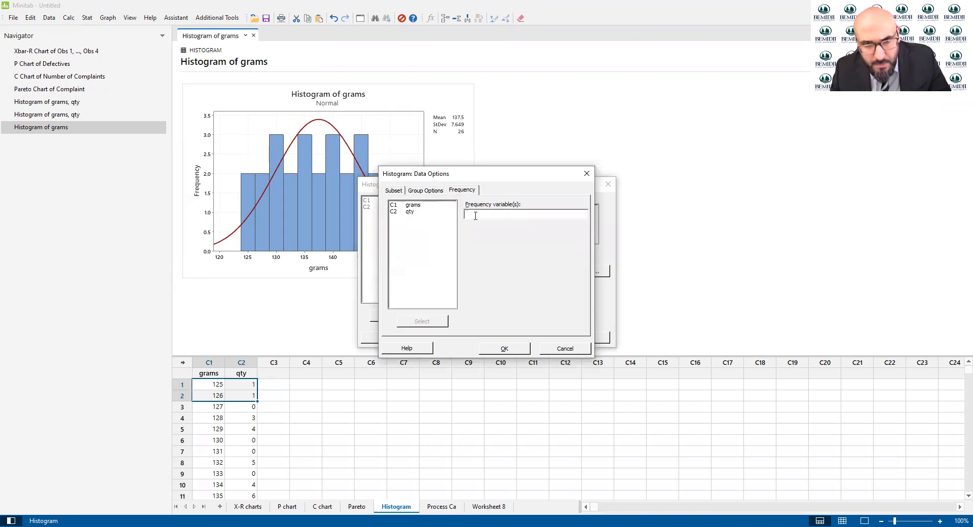
pyautogui.doubleClick(427, 217)
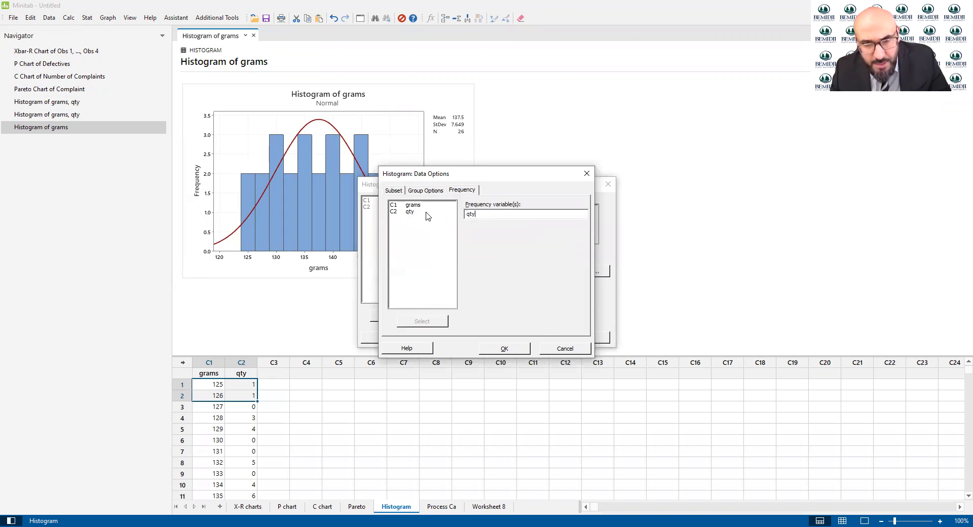
pyautogui.click(500, 349)
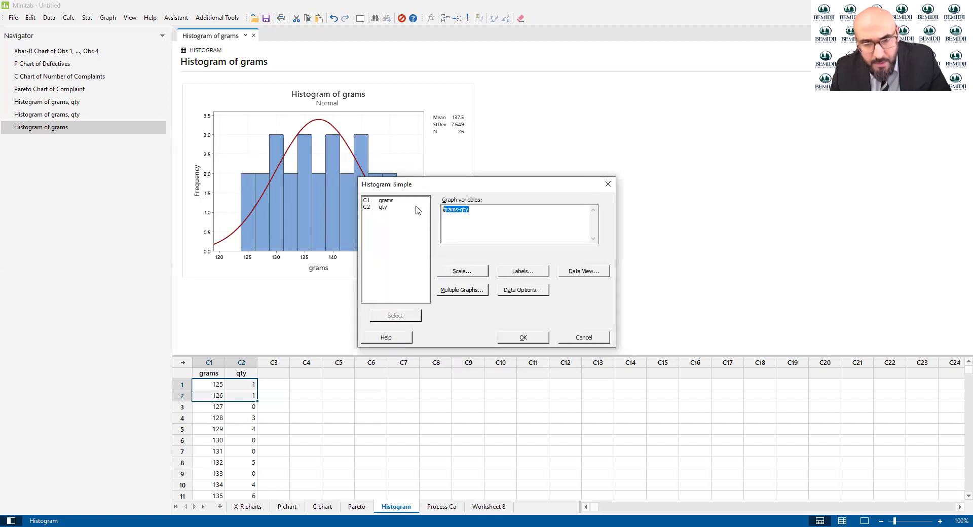
# - Replace the graph variables with grams only and generate the simple histogram
pyautogui.press('BackSpace')
pyautogui.doubleClick(403, 200)
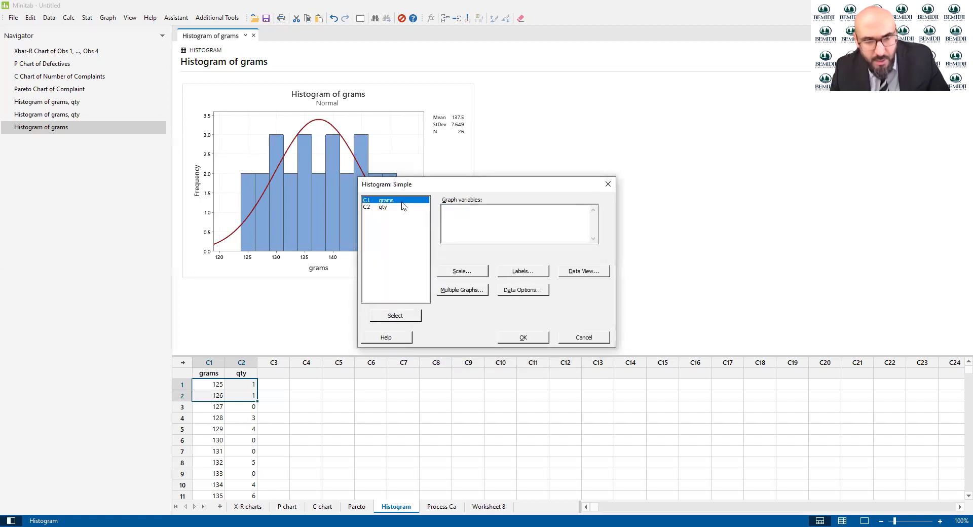
pyautogui.click(527, 337)
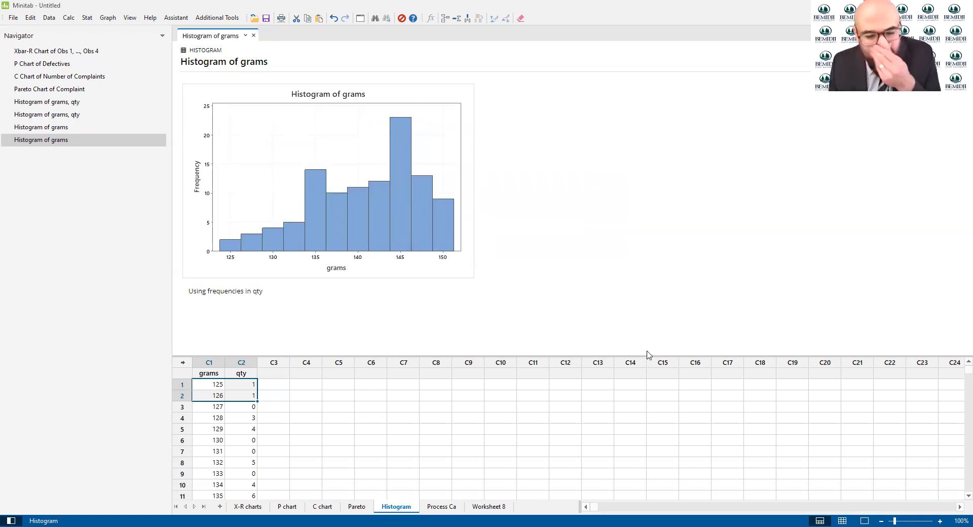
pyautogui.click(635, 290)
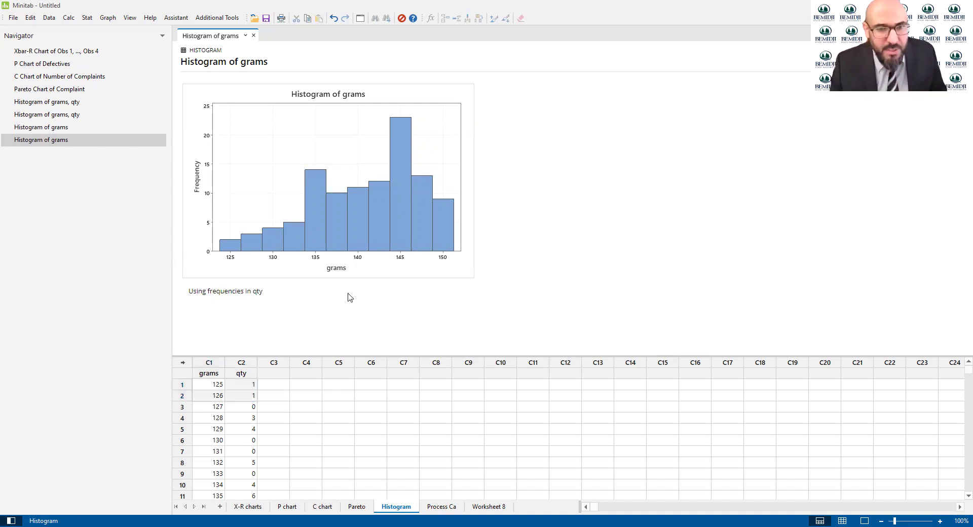
pyautogui.click(325, 171)
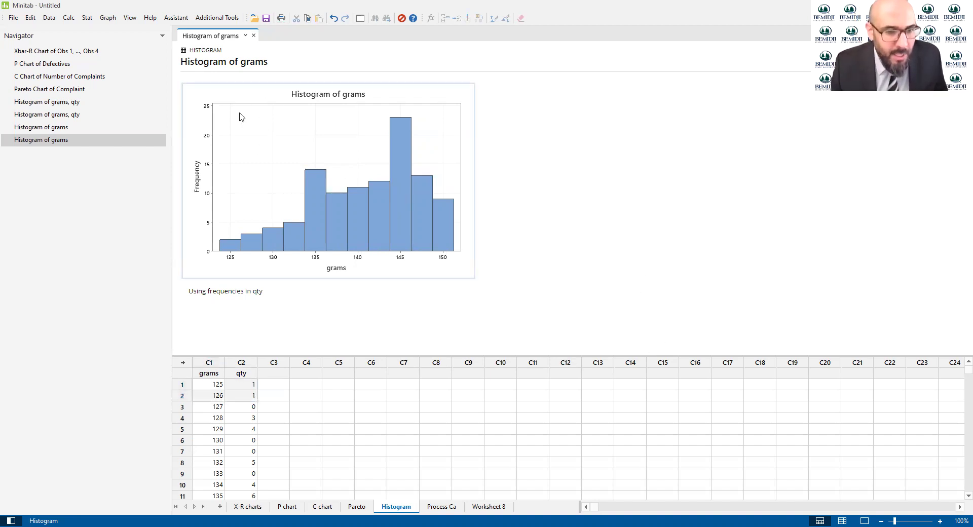
# - Revisit the first grams and qty histograms, and delete all four histogram outputs from the Navigator
pyautogui.click(78, 102)
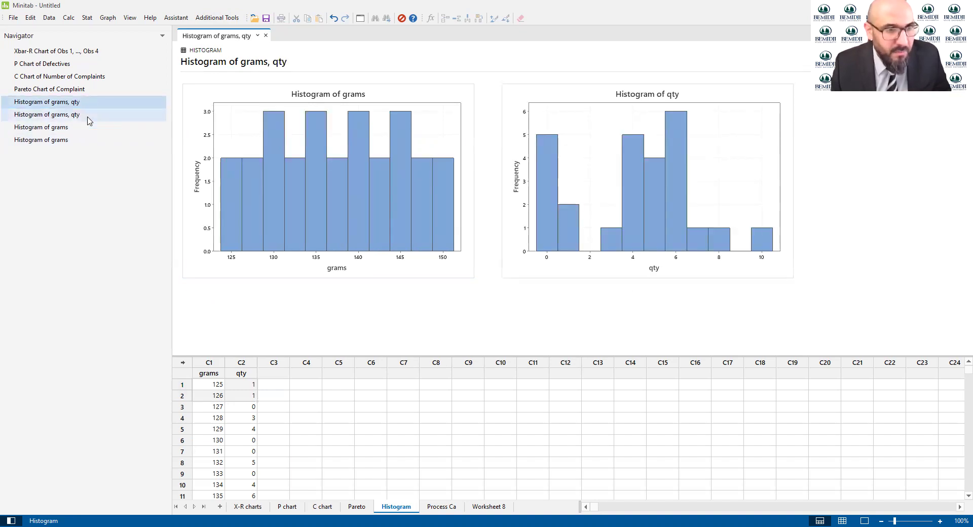
pyautogui.click(85, 142)
pyautogui.click(92, 105)
pyautogui.press('Delete')
pyautogui.press('Delete')
pyautogui.press('Delete')
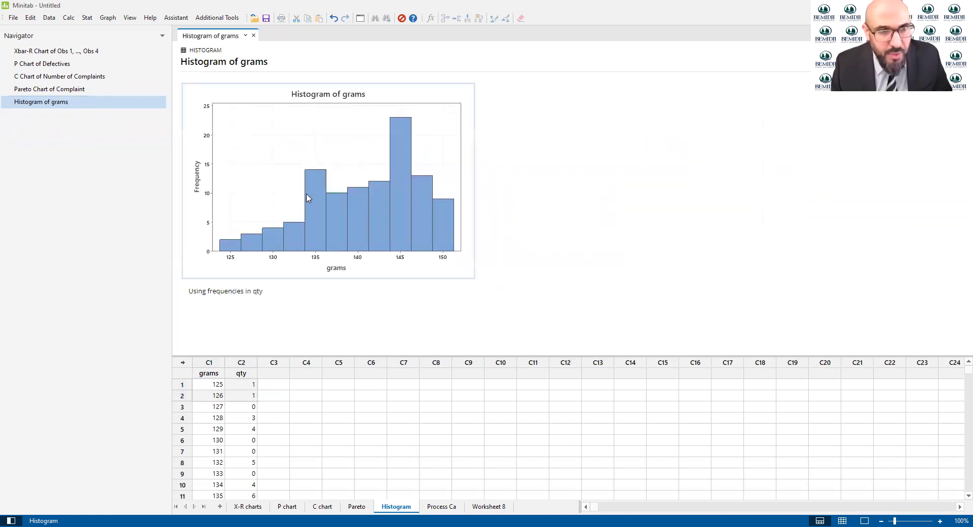
pyautogui.press('Delete')
# - Start a new simple histogram and re-enter grams as its graph variable
pyautogui.click(265, 396)
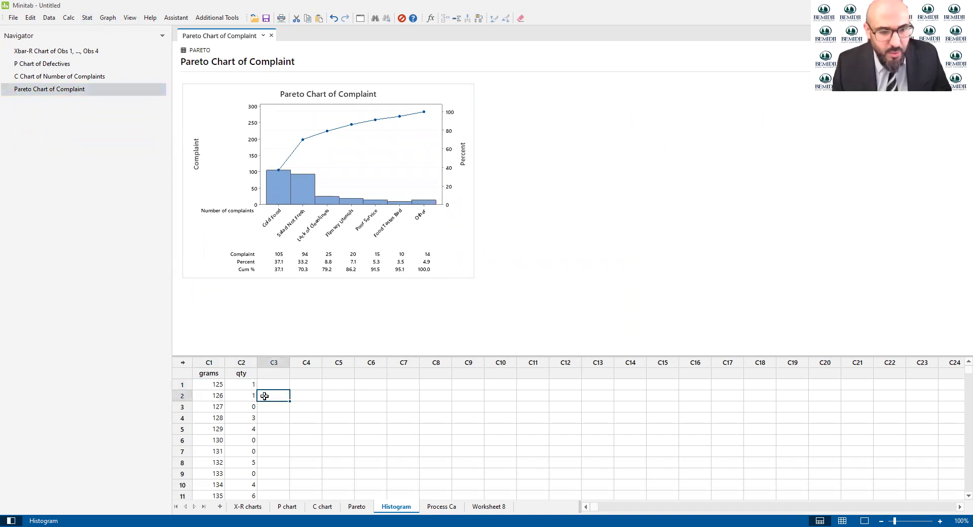
pyautogui.click(100, 21)
pyautogui.click(142, 77)
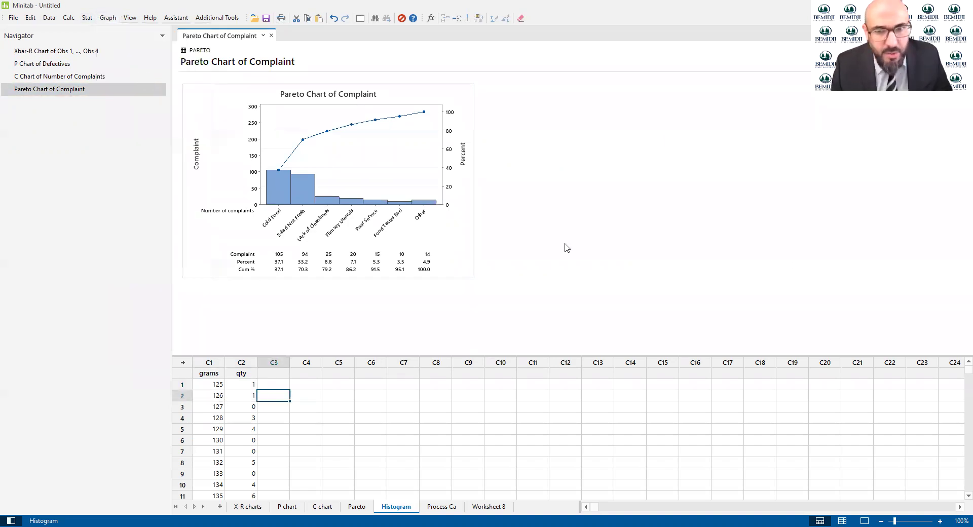
pyautogui.click(501, 332)
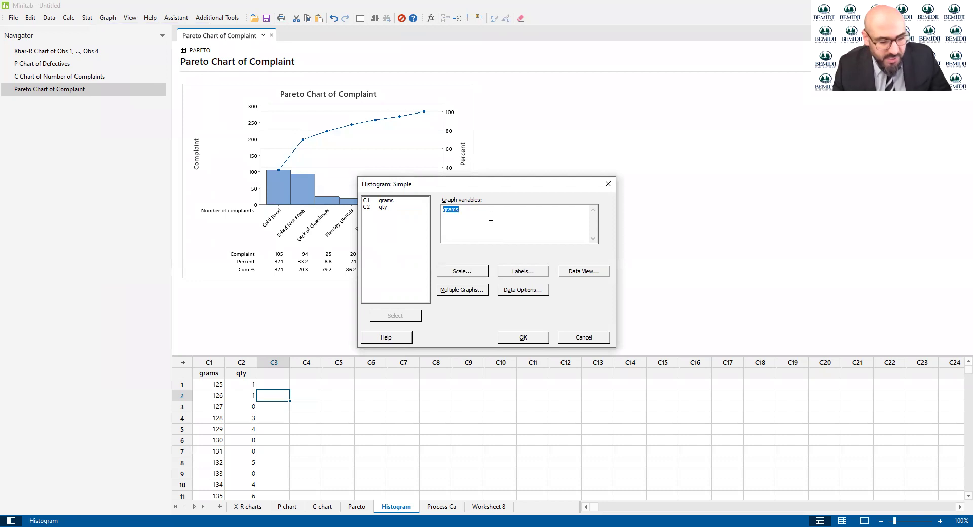
pyautogui.press('Delete')
pyautogui.doubleClick(399, 203)
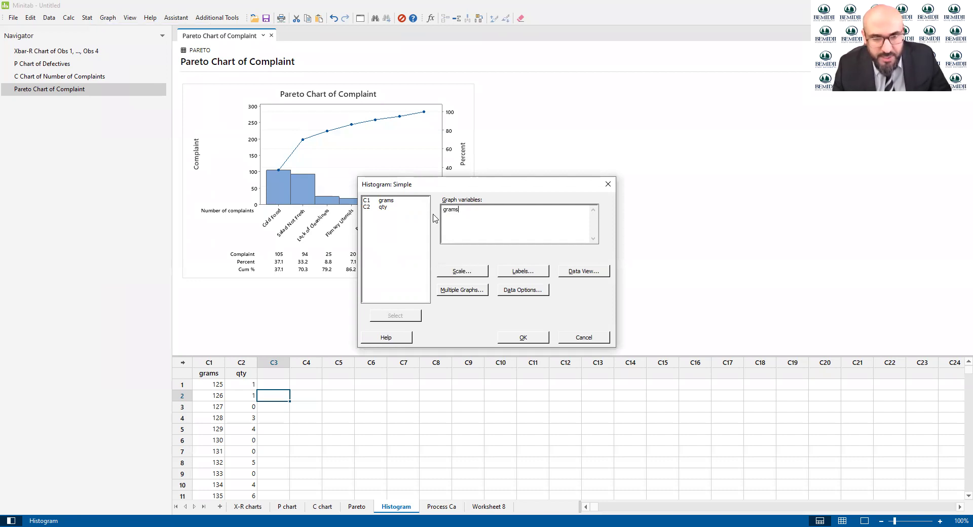
# - Set qty as the frequency variable in the simple histogram's data options
pyautogui.click(529, 293)
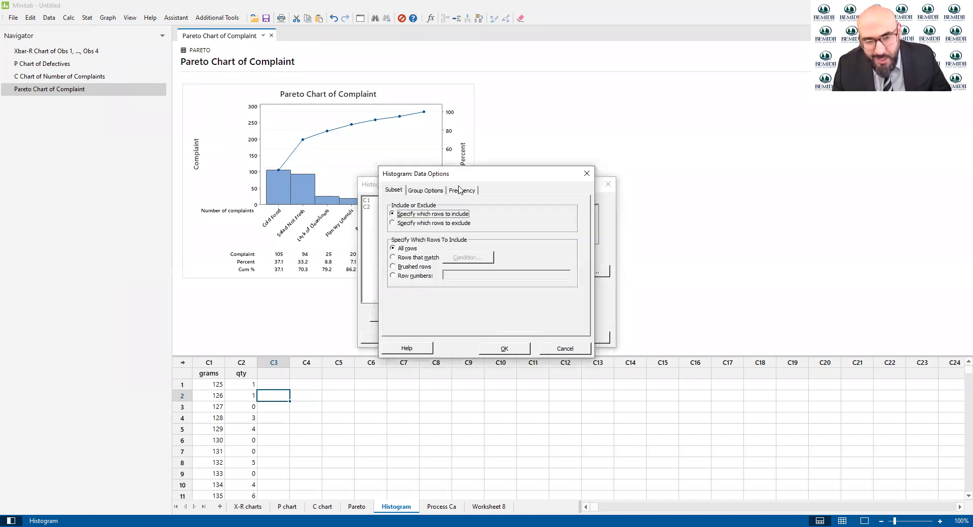
pyautogui.click(460, 191)
pyautogui.press('BackSpace')
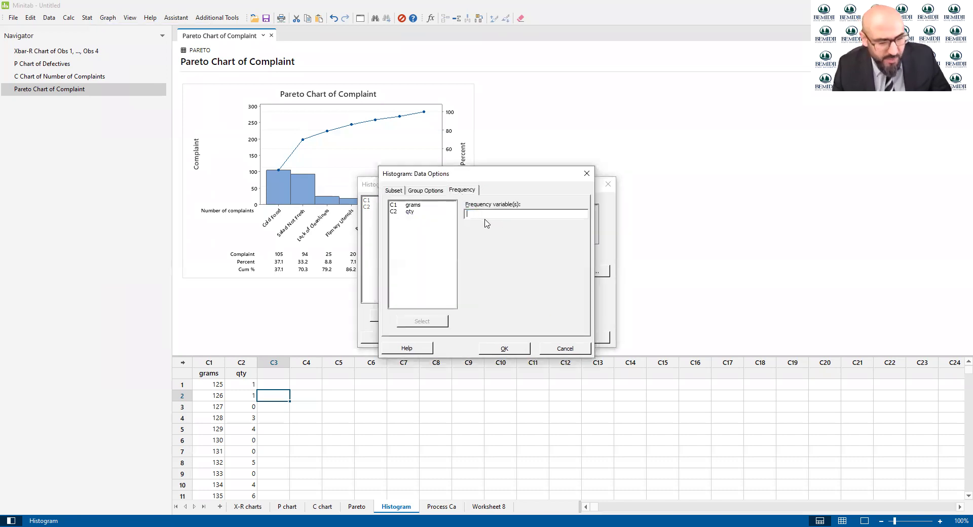
pyautogui.doubleClick(418, 212)
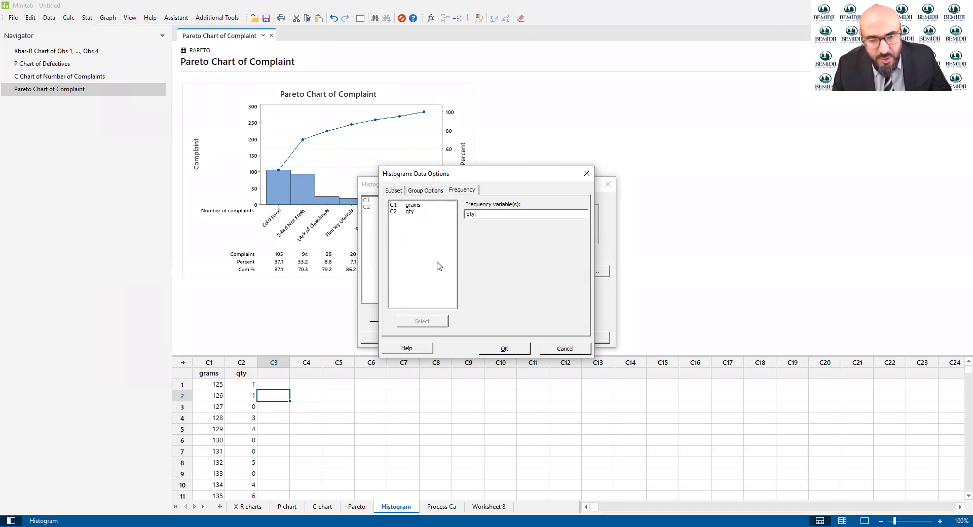
pyautogui.click(503, 351)
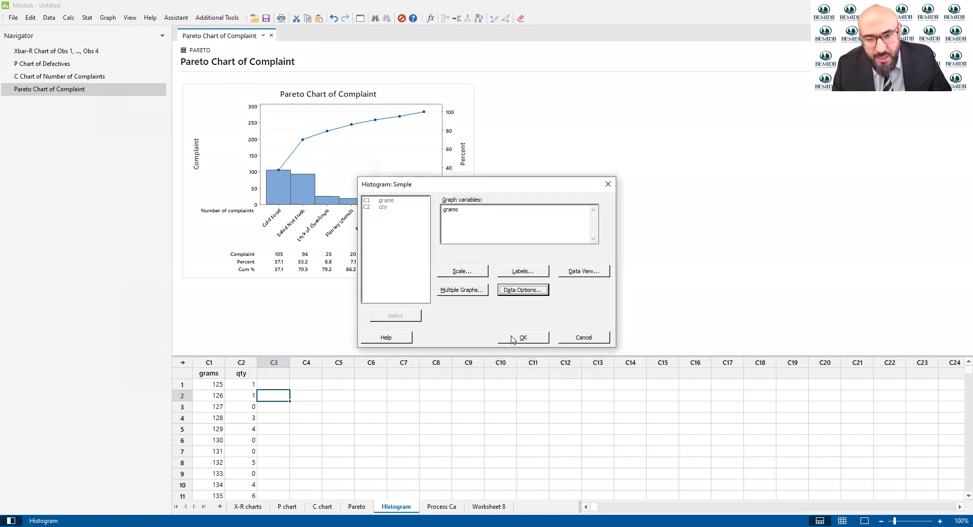
pyautogui.click(545, 289)
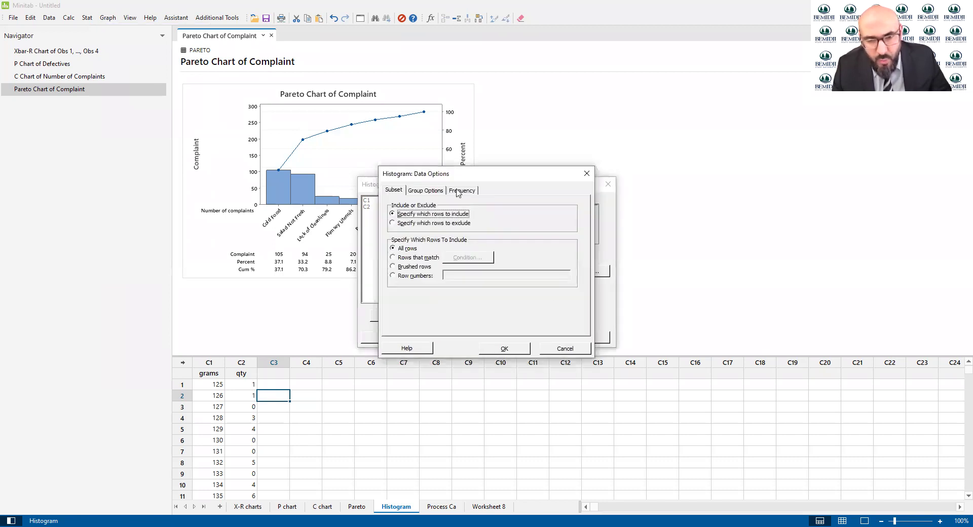
pyautogui.click(564, 349)
pyautogui.click(470, 291)
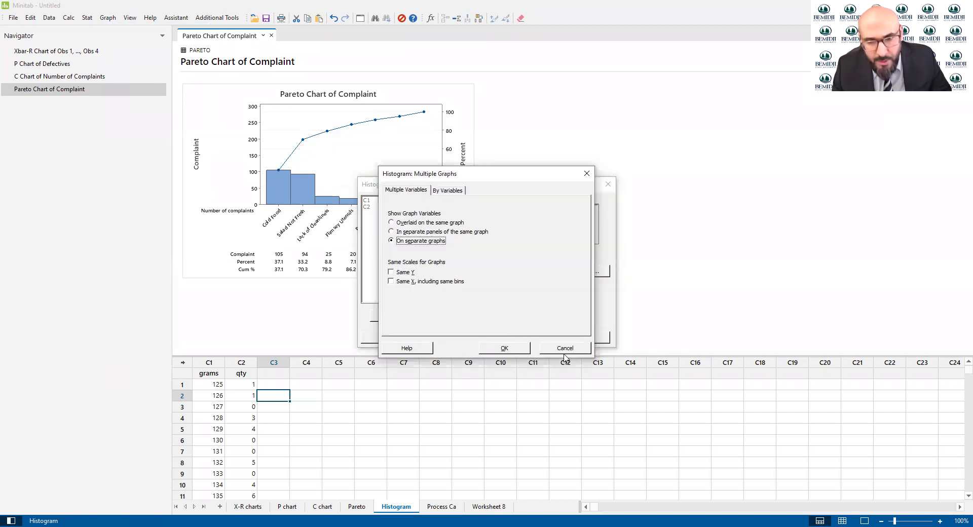
pyautogui.click(565, 349)
# - Enable a normal distribution fit in the histogram's data view settings and generate the histogram of grams
pyautogui.click(587, 273)
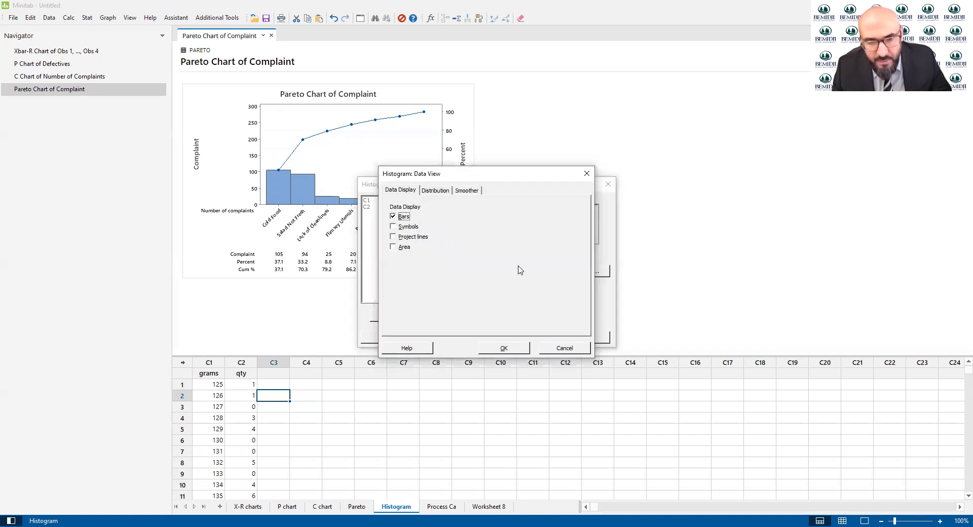
pyautogui.click(442, 192)
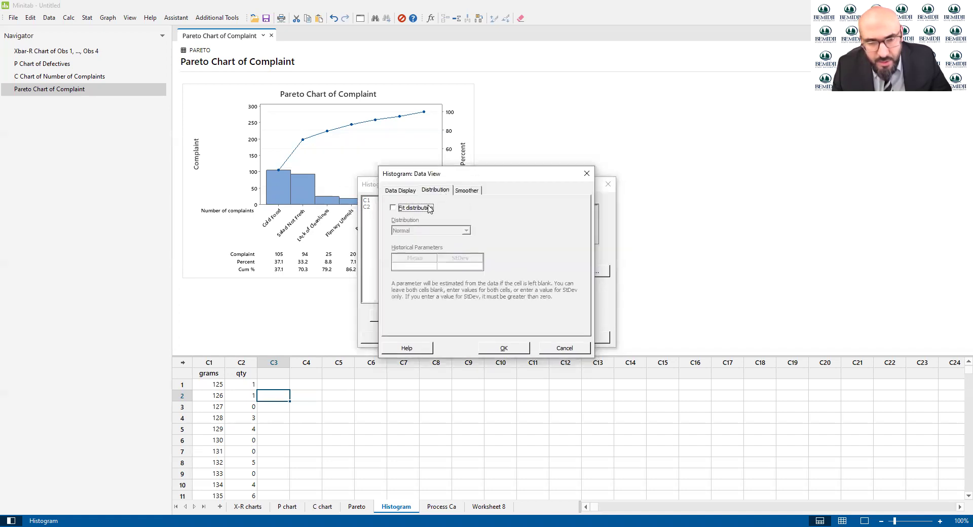
pyautogui.click(429, 209)
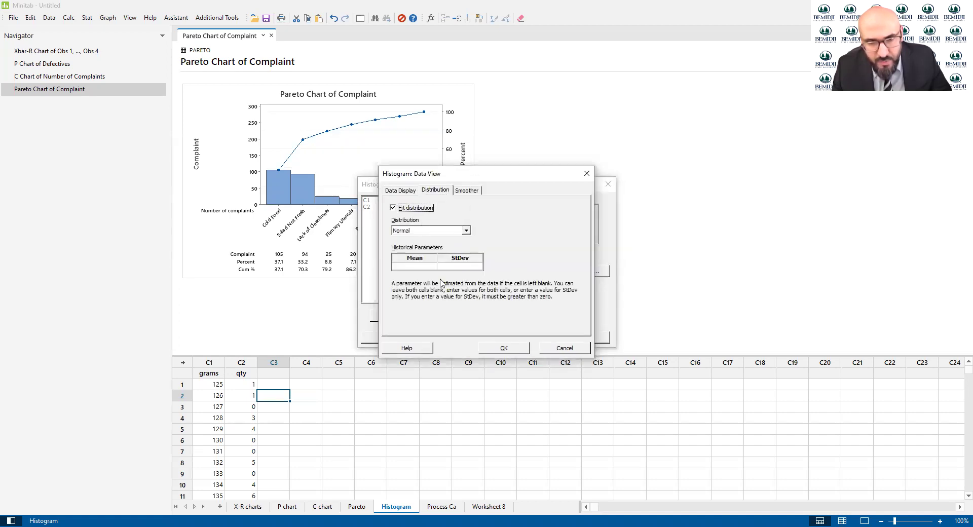
pyautogui.click(503, 349)
pyautogui.click(516, 338)
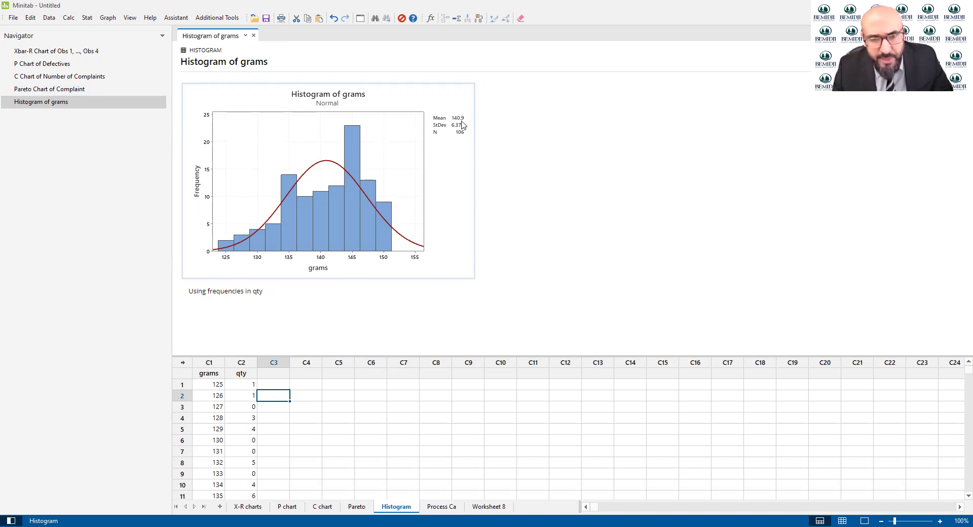
# - Open the histogram of grams for graph editing and examine the title's font and text options
pyautogui.rightClick(287, 147)
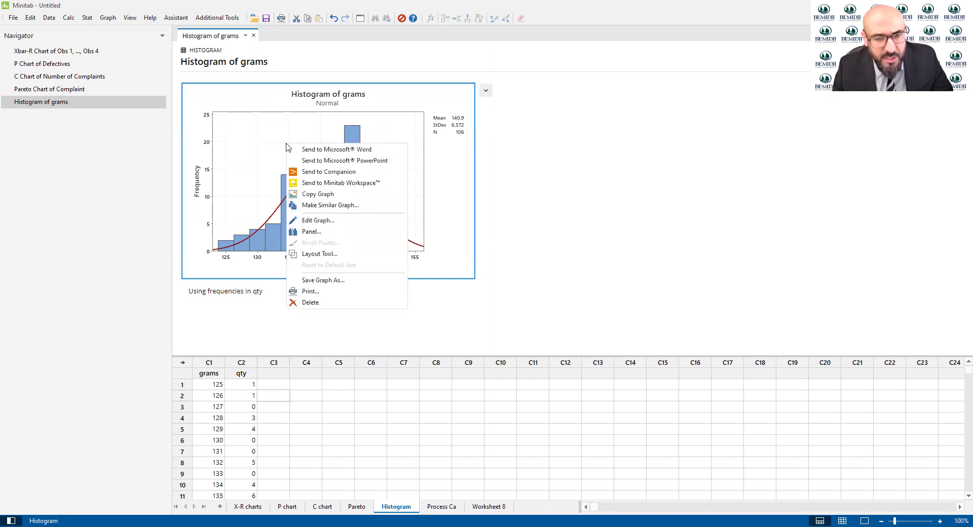
pyautogui.click(261, 155)
pyautogui.doubleClick(261, 155)
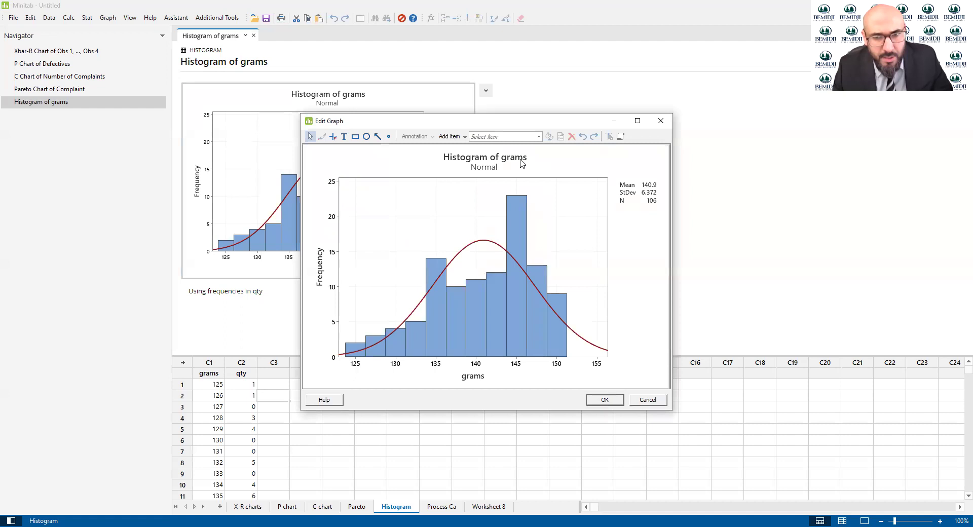
pyautogui.click(660, 122)
pyautogui.doubleClick(273, 128)
pyautogui.doubleClick(485, 158)
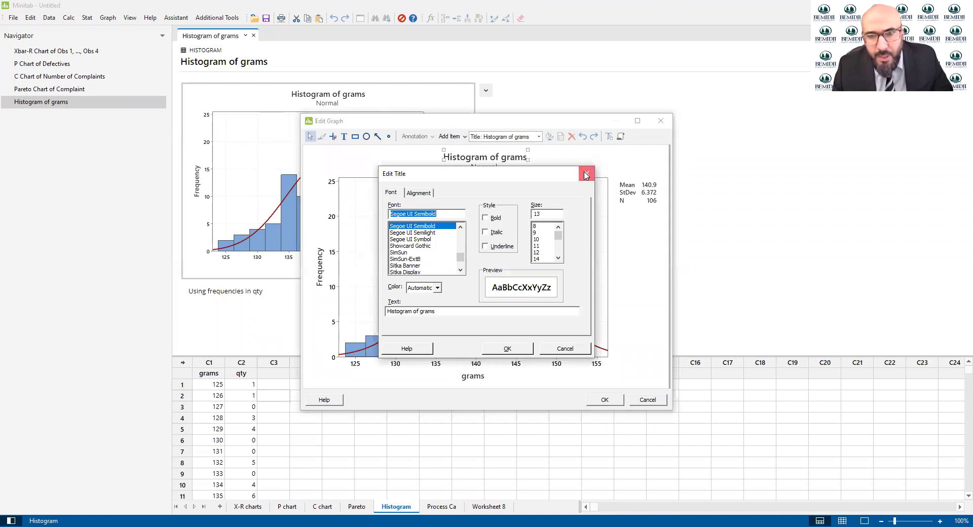
pyautogui.click(585, 174)
# - Examine the data display, reference line and smoother options that can be added to the histogram
pyautogui.click(450, 137)
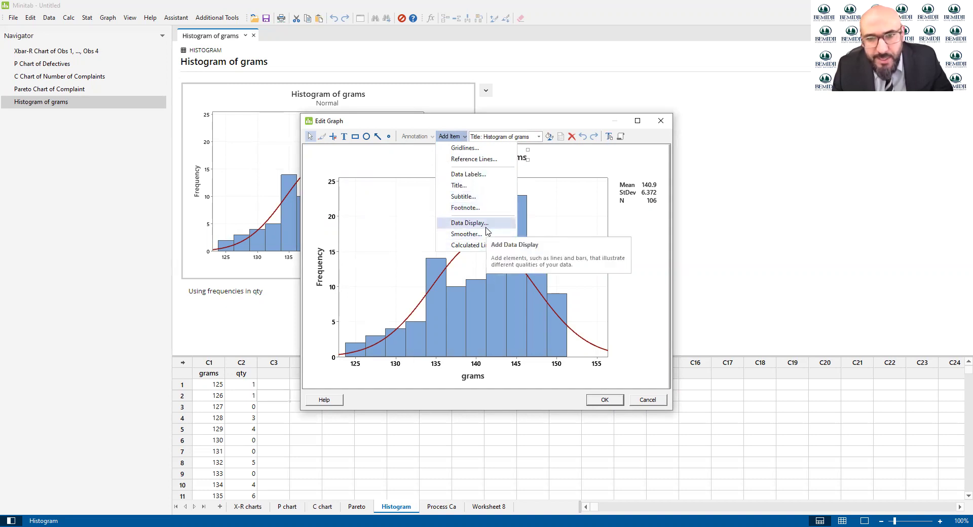
pyautogui.click(440, 226)
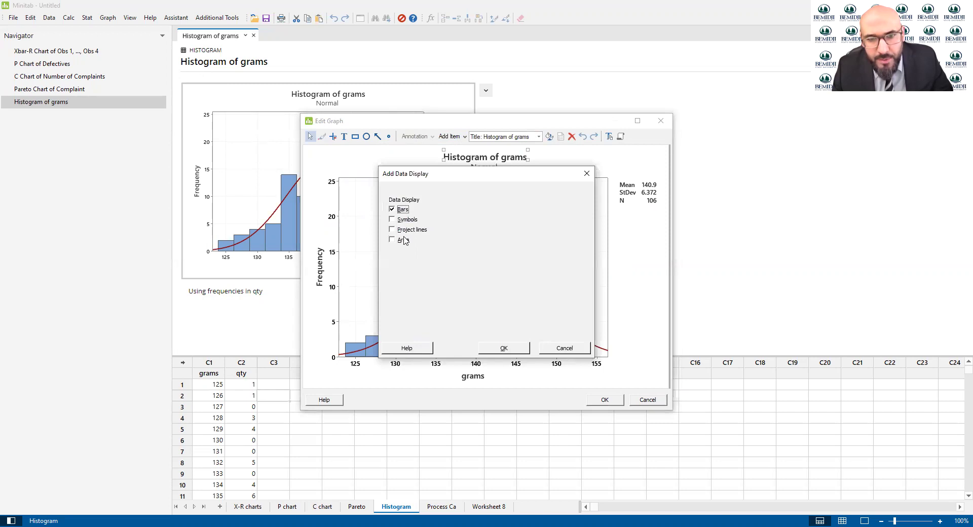
pyautogui.click(571, 349)
pyautogui.click(450, 136)
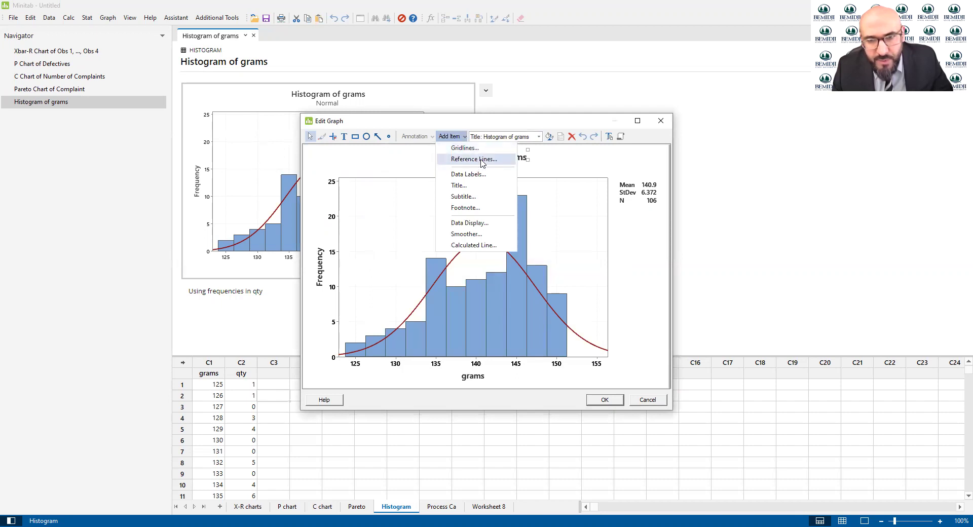
pyautogui.click(474, 159)
pyautogui.click(574, 350)
pyautogui.click(448, 136)
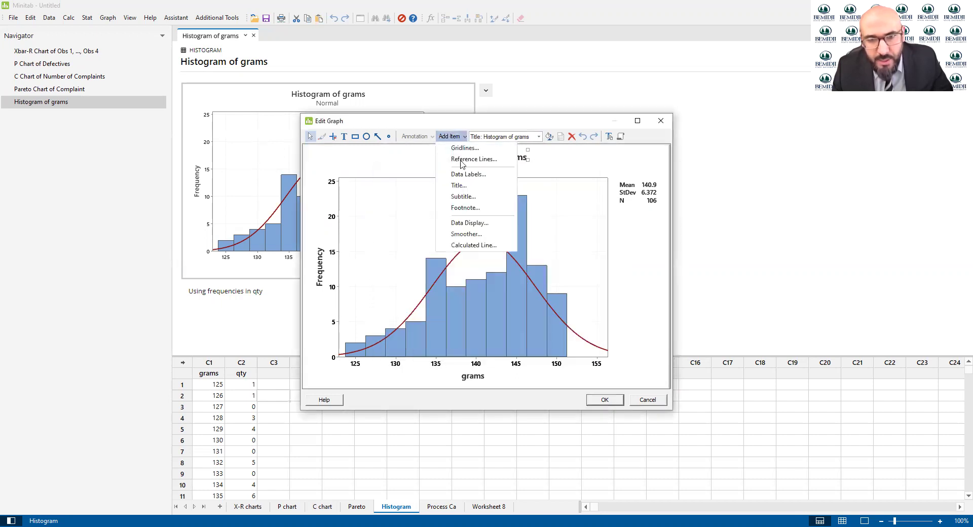
pyautogui.click(474, 232)
pyautogui.click(562, 349)
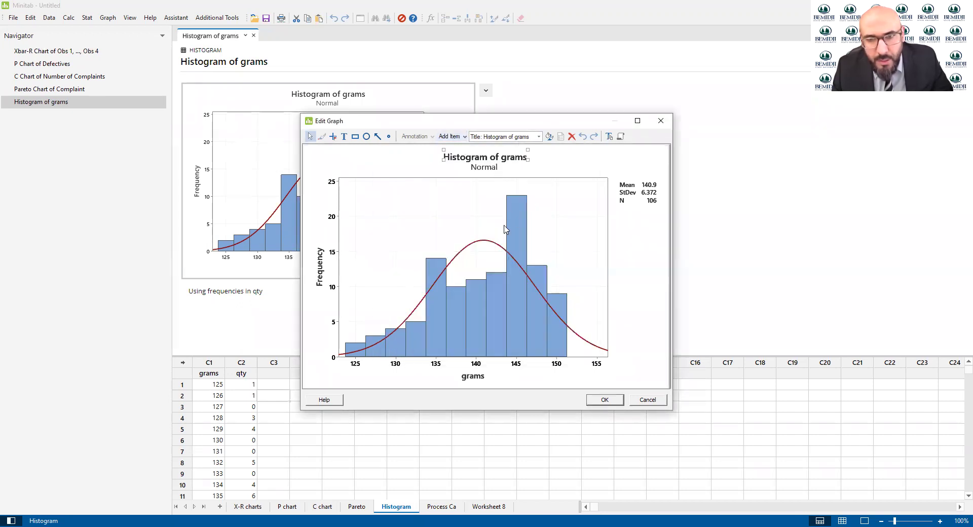
# - Delete the fitted normal curve from the histogram, add a distribution fit back, and apply the graph edits
pyautogui.click(492, 245)
pyautogui.press('Delete')
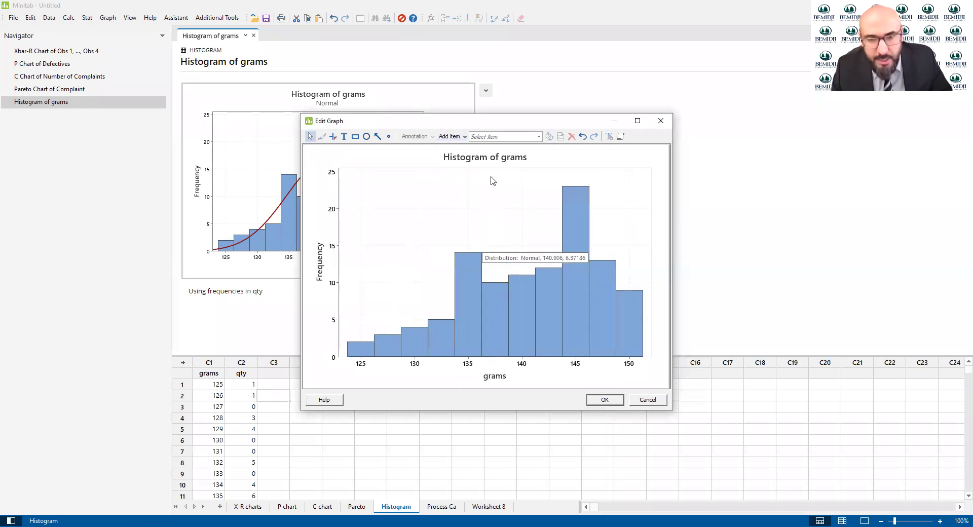
pyautogui.click(459, 136)
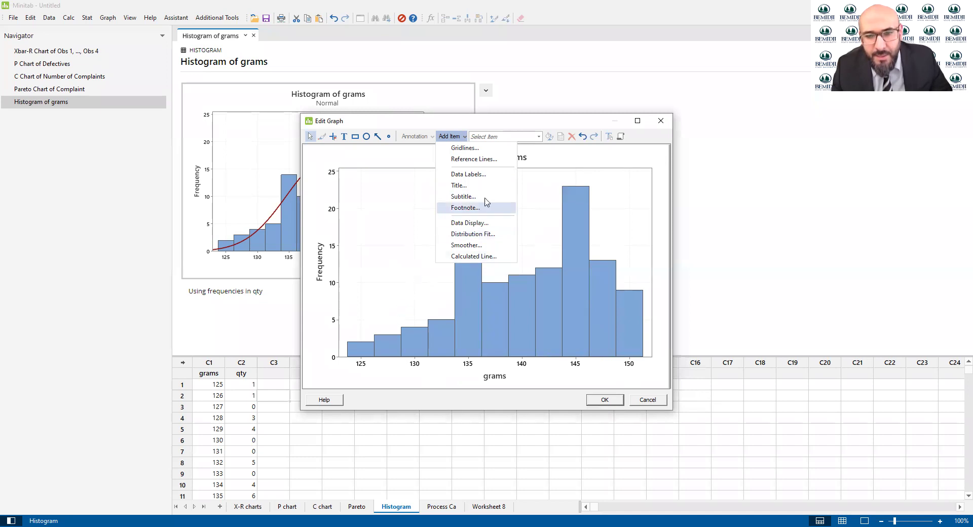
pyautogui.click(466, 127)
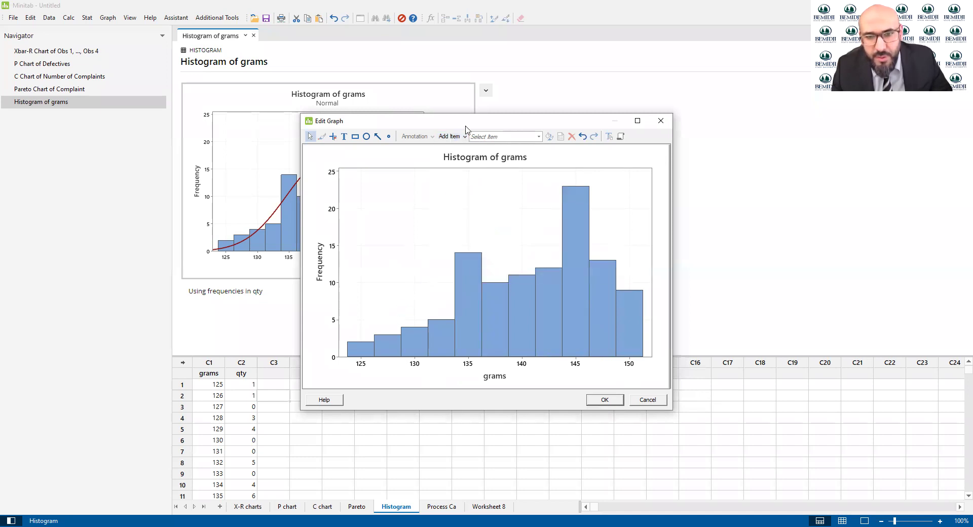
pyautogui.click(451, 140)
pyautogui.click(449, 136)
pyautogui.click(449, 135)
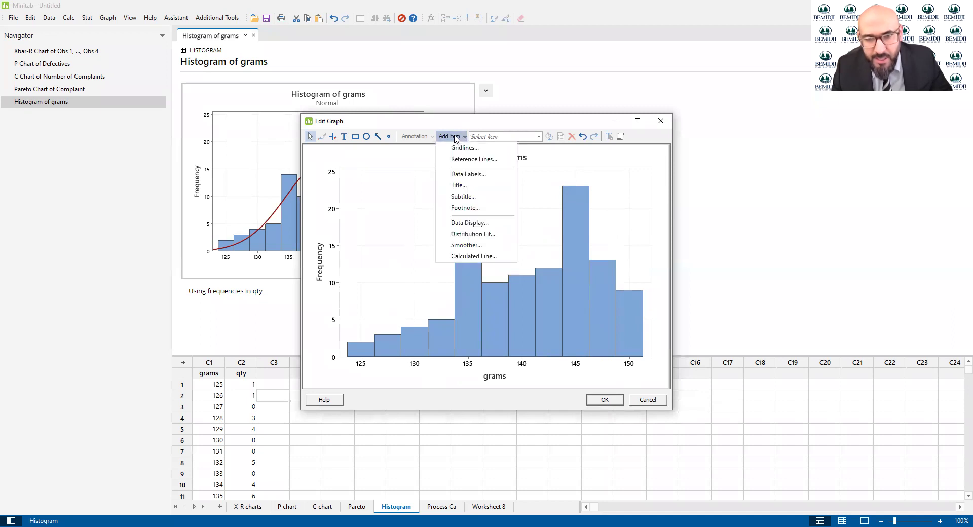
pyautogui.click(472, 235)
pyautogui.click(503, 348)
pyautogui.click(605, 404)
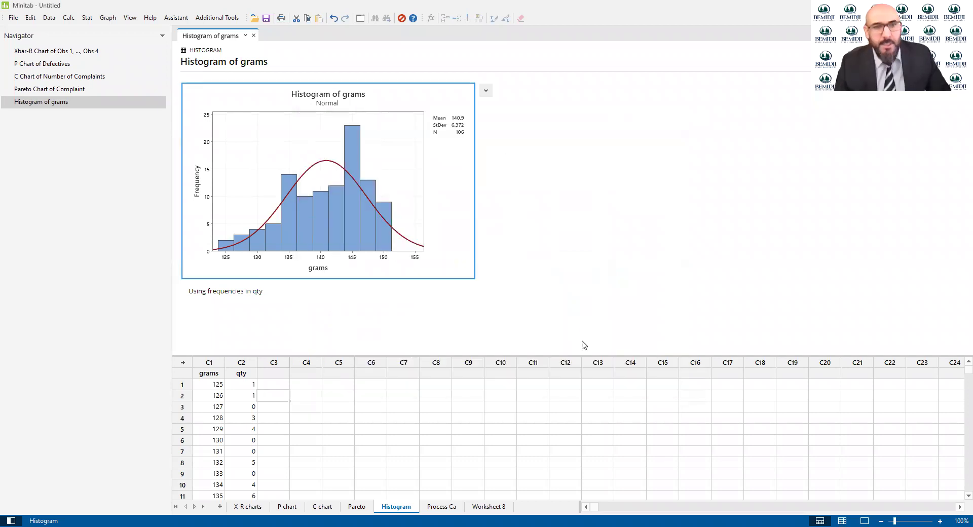
# - Delete the histogram of grams from the Navigator and start a new simple histogram
pyautogui.click(76, 101)
pyautogui.press('Delete')
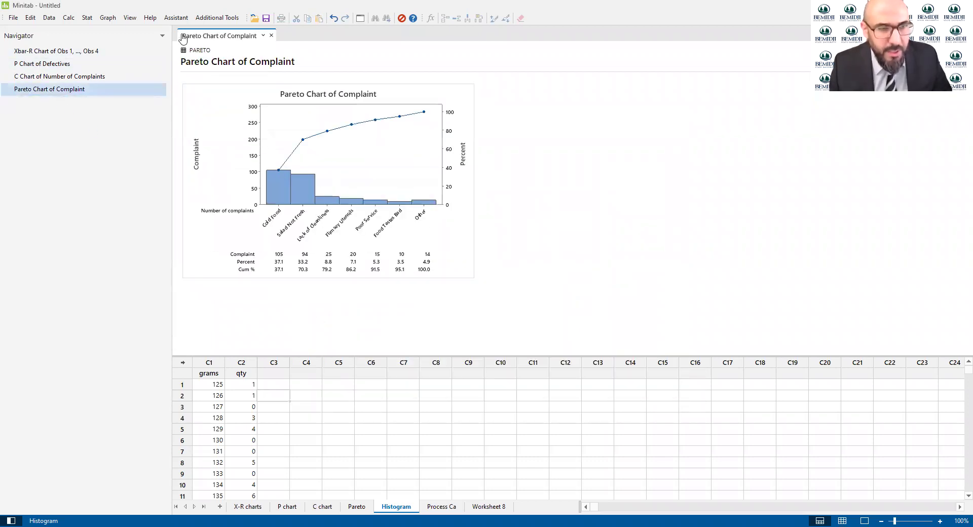
pyautogui.click(108, 18)
pyautogui.click(118, 78)
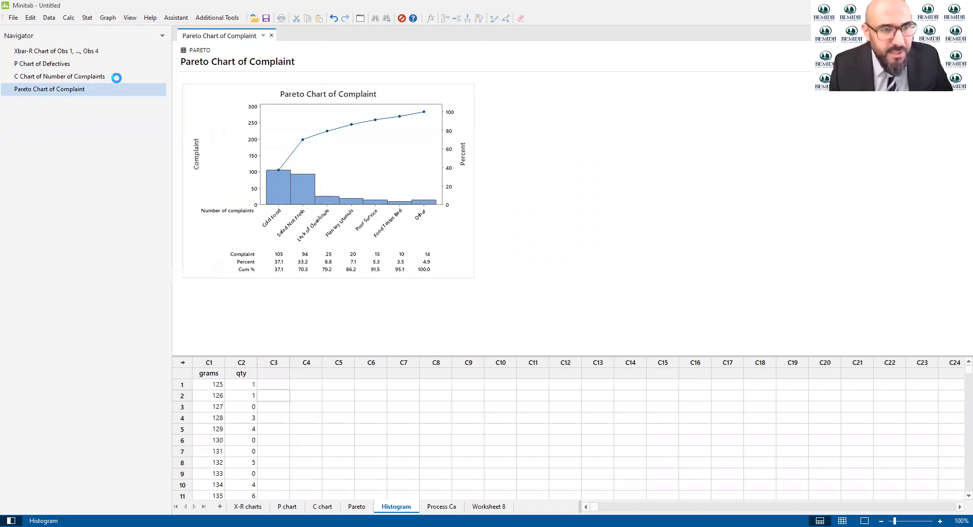
pyautogui.click(479, 330)
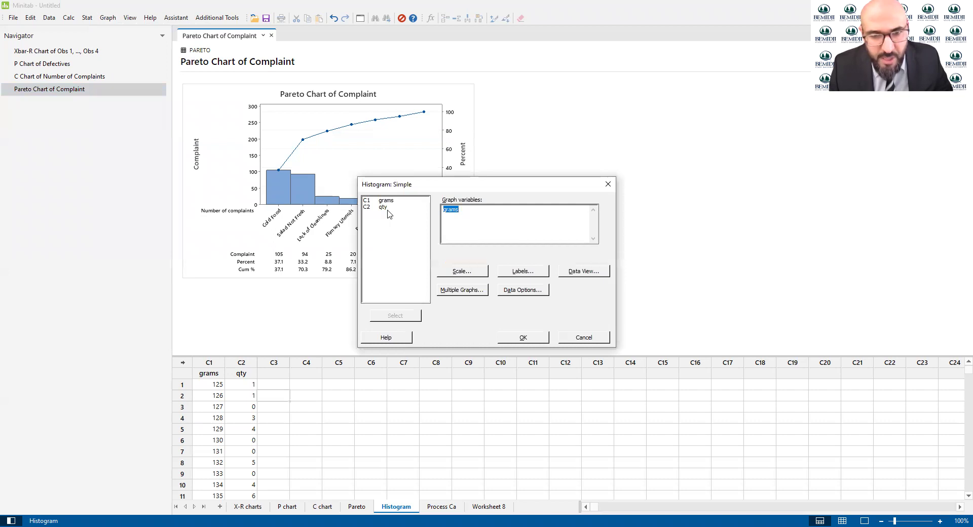
# - Re-enter qty as the frequency variable and generate the histogram of grams with its normal fit
pyautogui.click(522, 291)
pyautogui.click(463, 191)
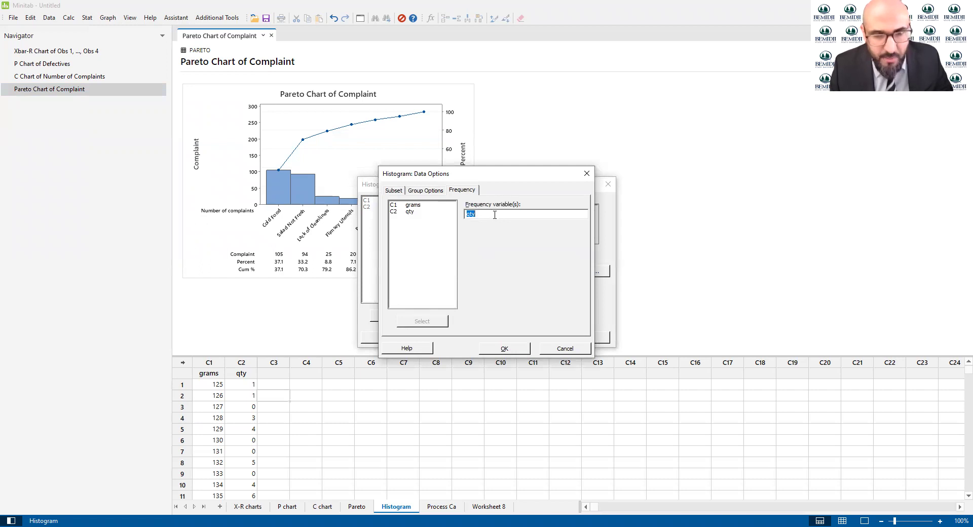
pyautogui.press('BackSpace')
pyautogui.doubleClick(423, 212)
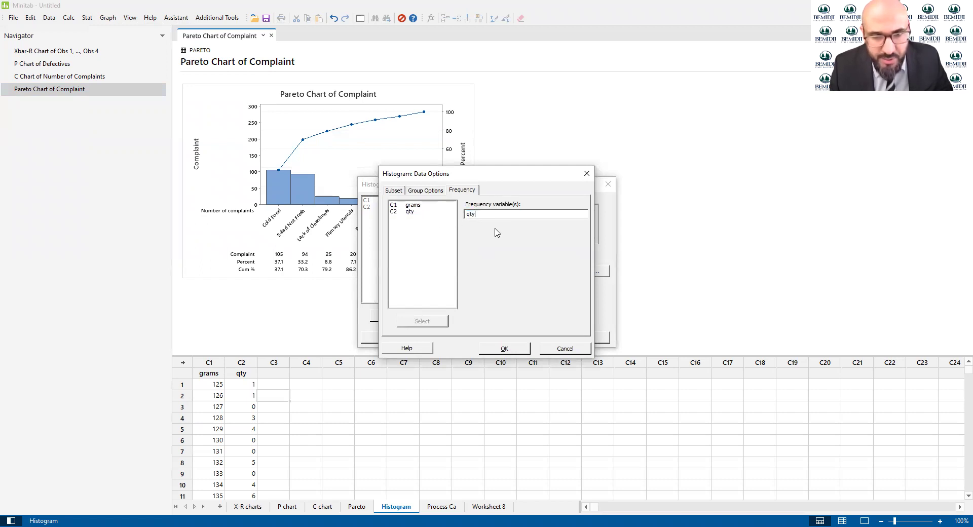
pyautogui.click(507, 349)
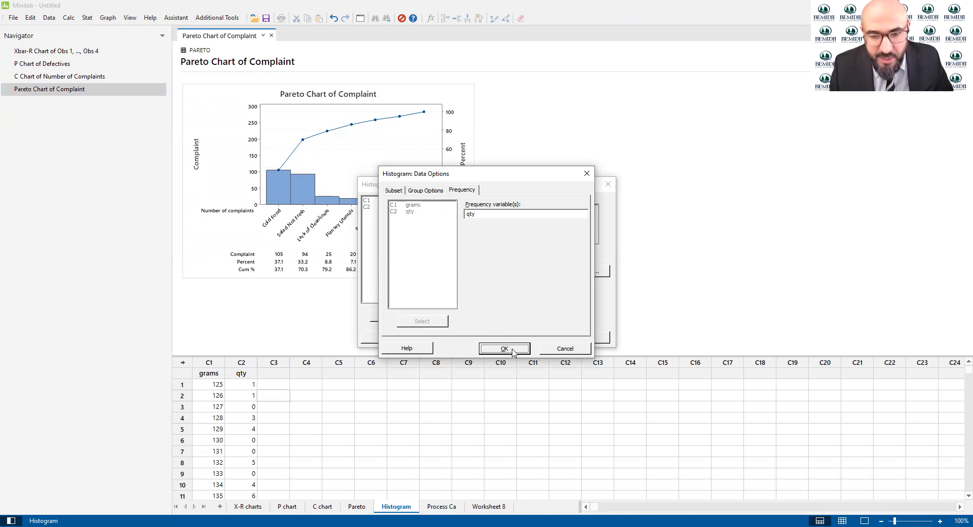
pyautogui.click(519, 338)
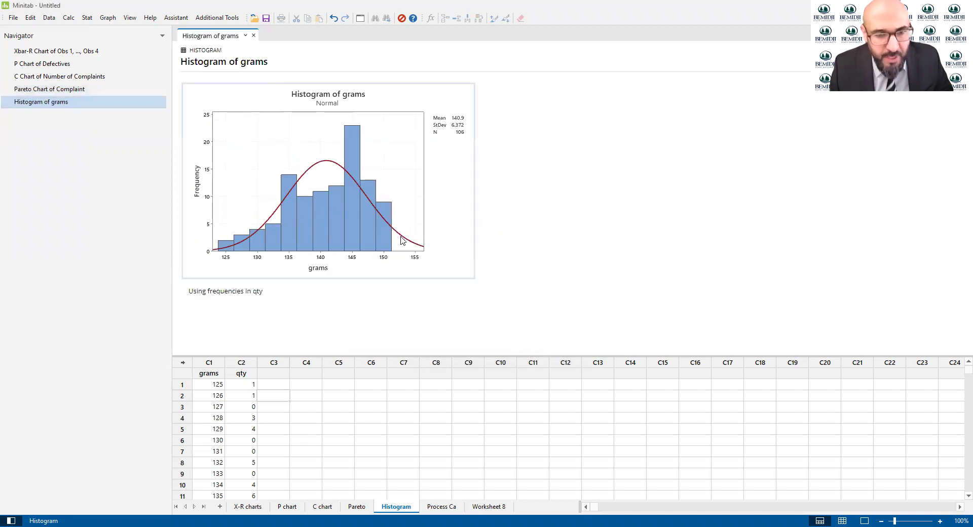
pyautogui.click(403, 240)
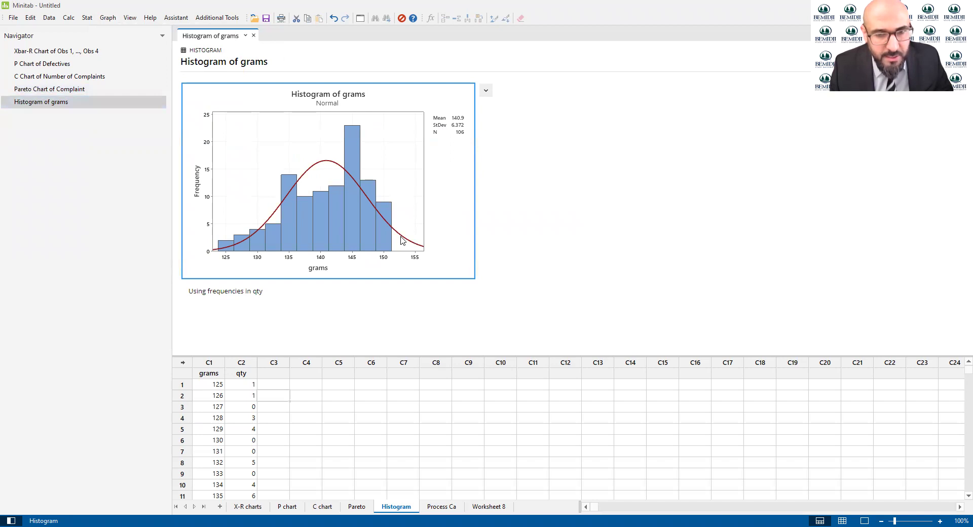
# - Open the histogram of grams for graph editing and delete its fitted normal curve
pyautogui.doubleClick(403, 241)
pyautogui.click(464, 137)
pyautogui.click(644, 244)
pyautogui.click(541, 298)
pyautogui.click(486, 243)
pyautogui.press('Delete')
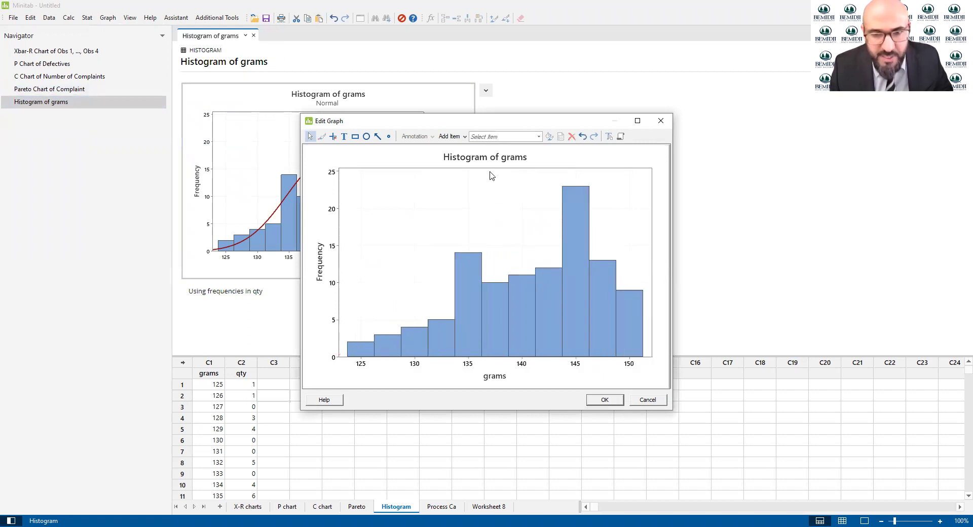
# - Add a Normal distribution fit to the histogram of grams and apply the graph edits
pyautogui.click(450, 137)
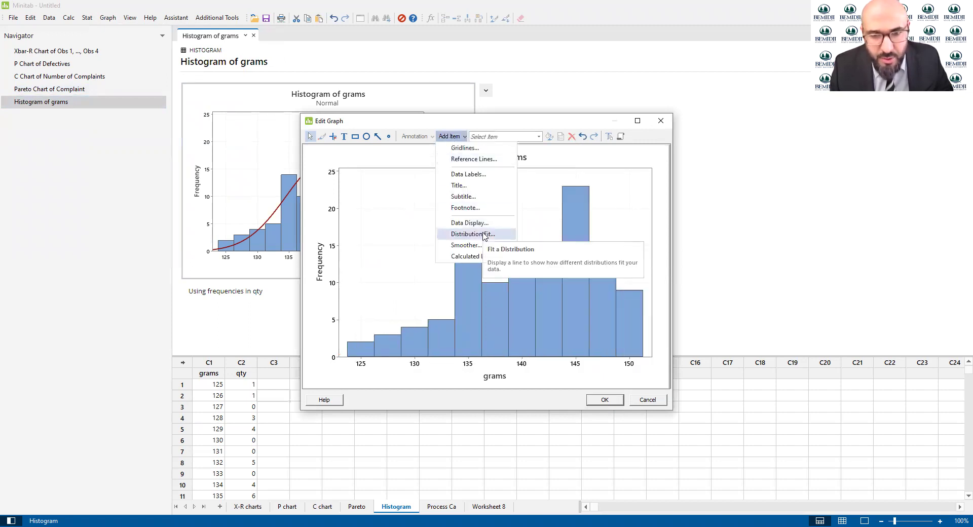
pyautogui.click(483, 234)
pyautogui.click(439, 209)
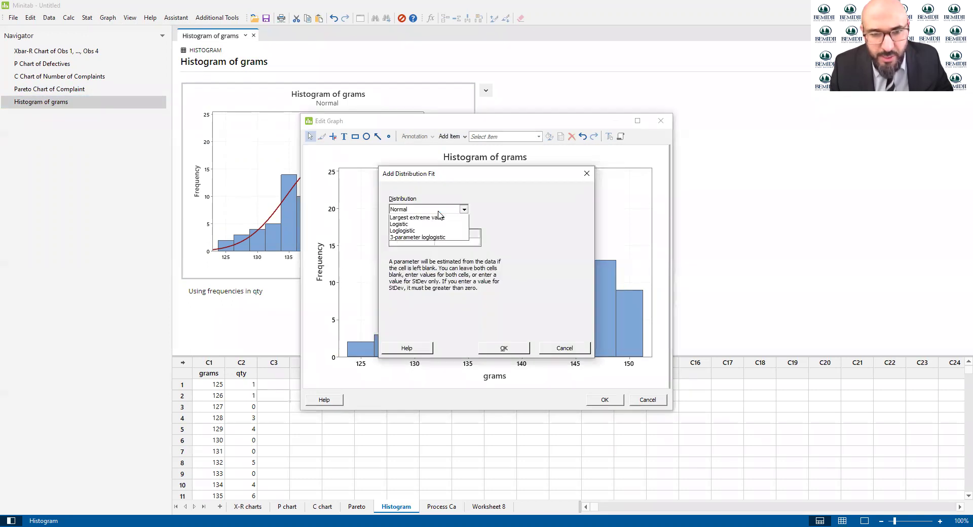
pyautogui.click(439, 217)
pyautogui.click(514, 349)
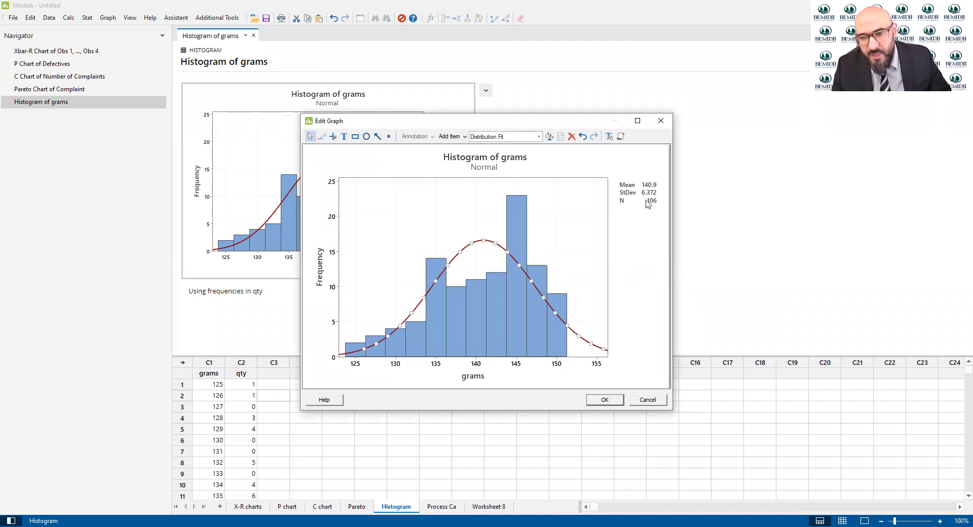
pyautogui.click(604, 400)
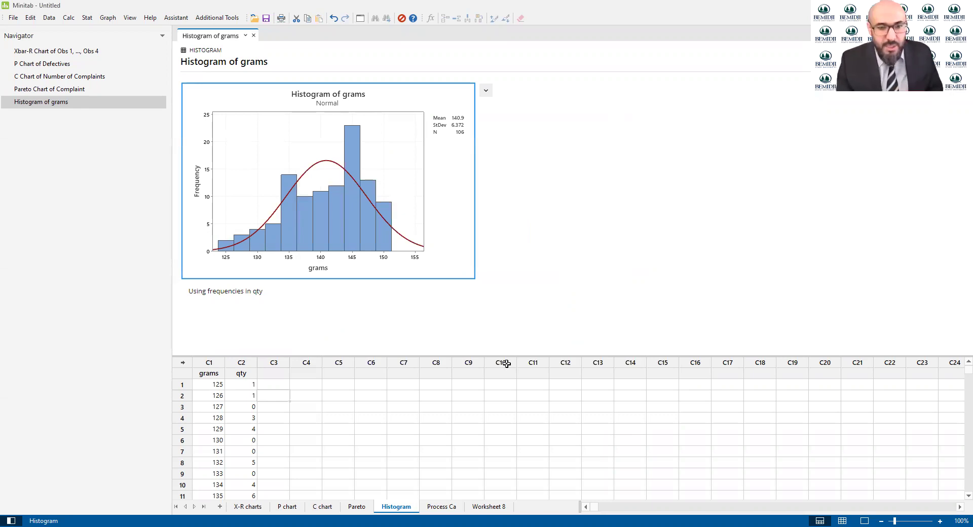
# - Switch to the Process Ca worksheet and start a capability analysis for a normal distribution
pyautogui.click(431, 507)
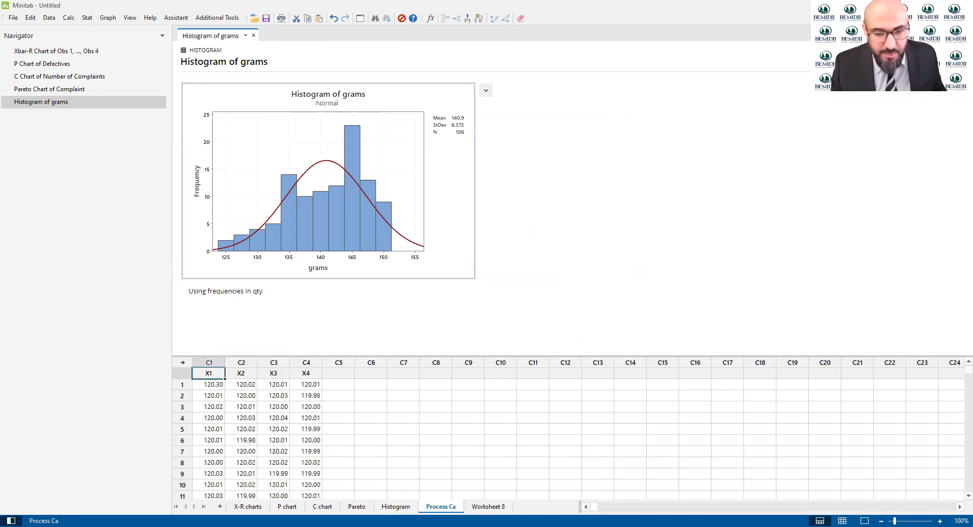
pyautogui.click(472, 509)
pyautogui.click(440, 508)
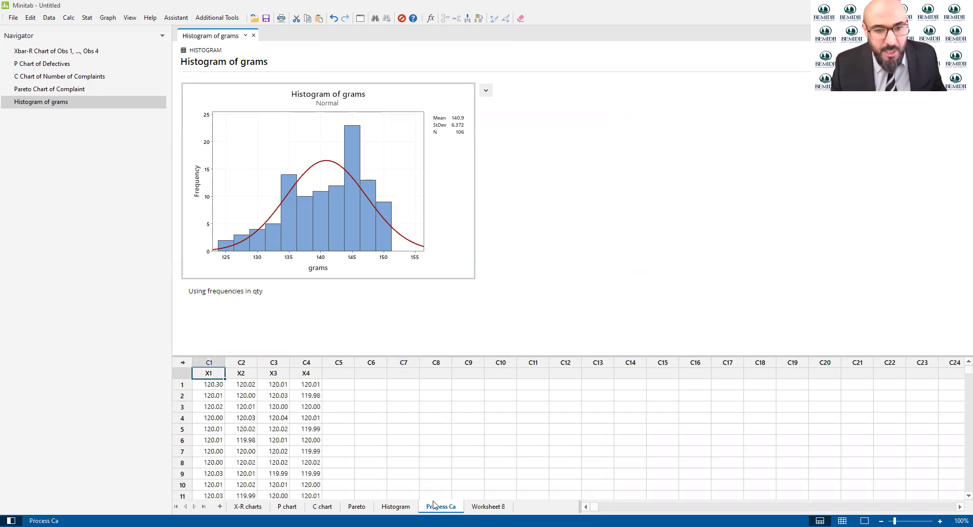
pyautogui.click(391, 440)
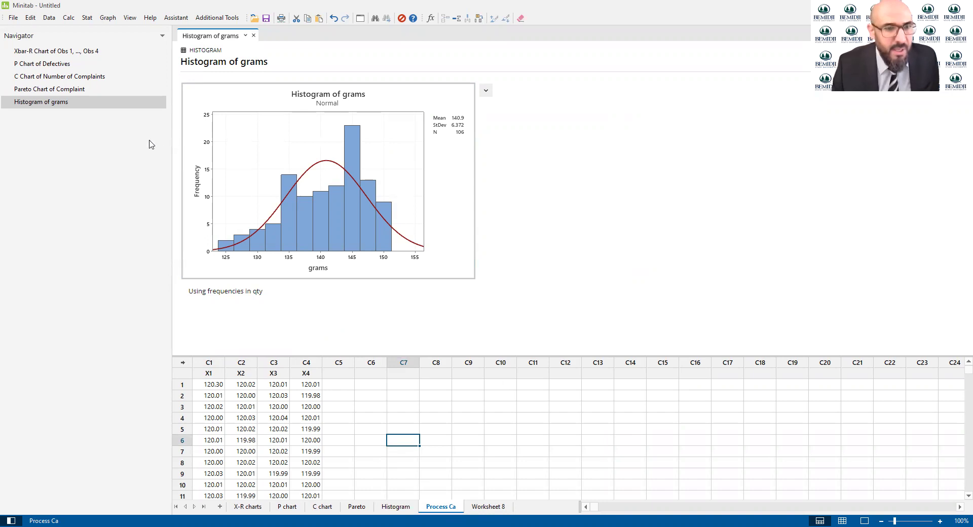
pyautogui.click(91, 19)
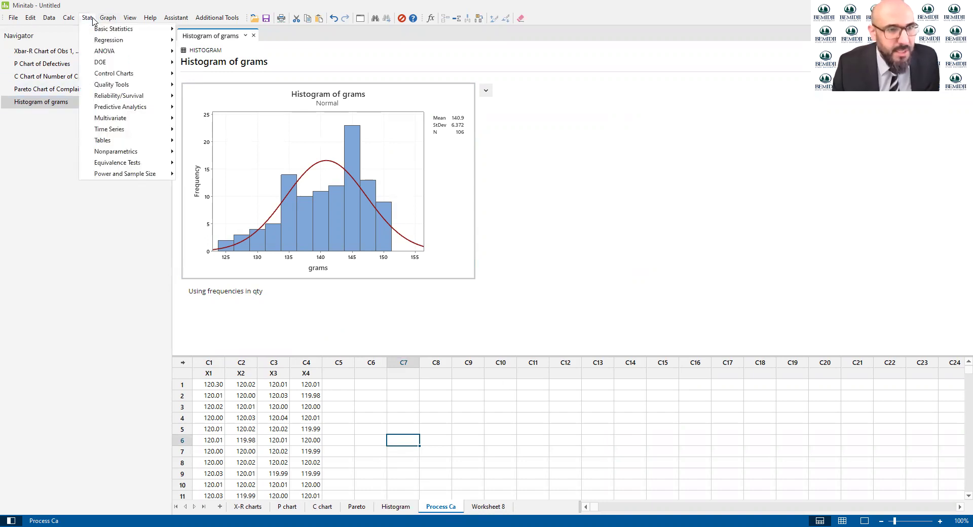
pyautogui.moveTo(107, 85)
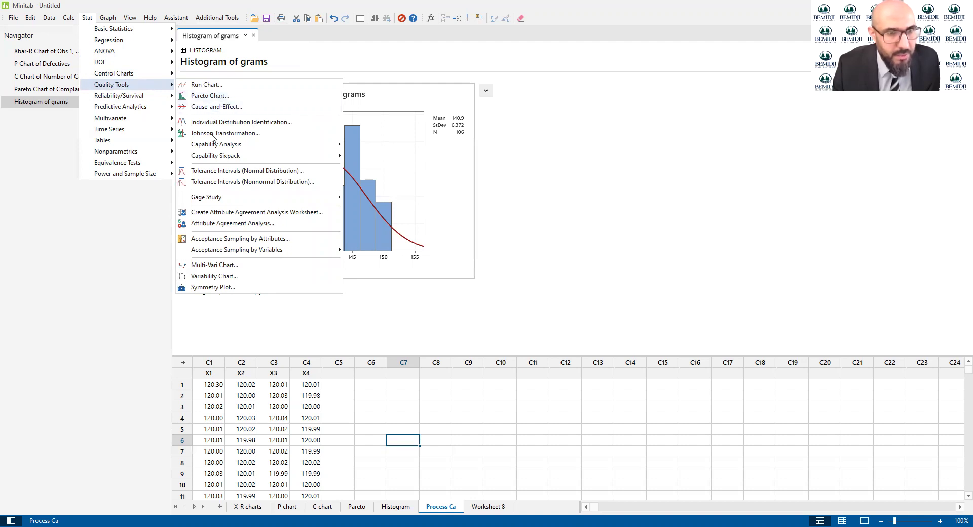
pyautogui.moveTo(279, 147)
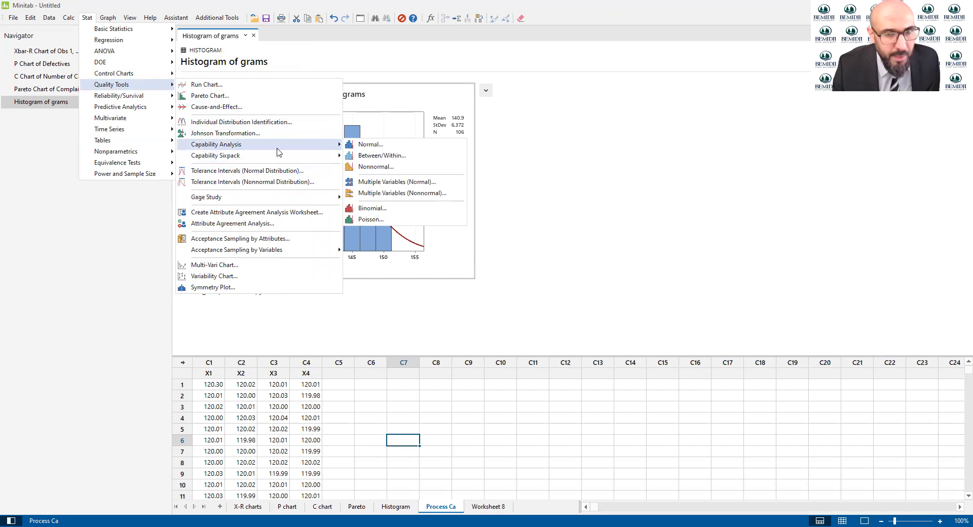
pyautogui.click(354, 148)
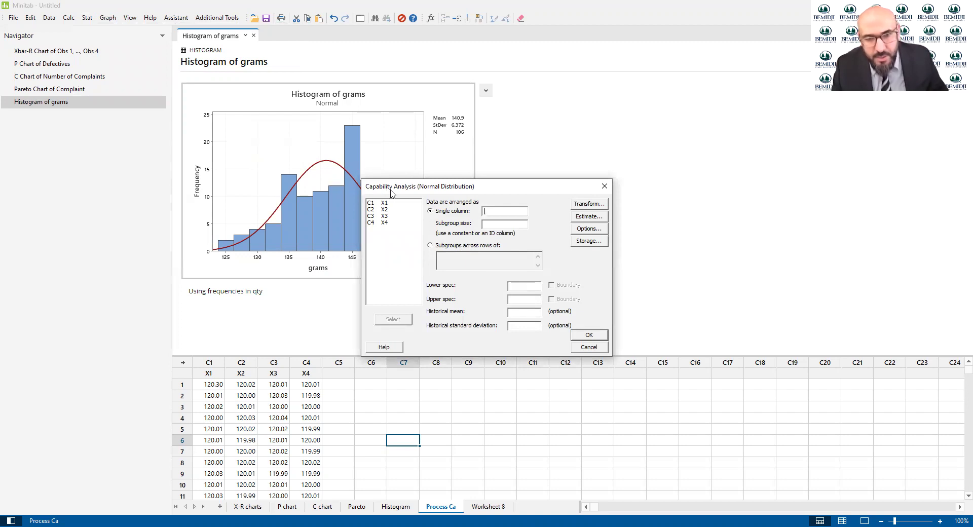
# - Arrange the capability data as subgroups across rows and use columns X1-X4
pyautogui.click(461, 249)
pyautogui.click(455, 256)
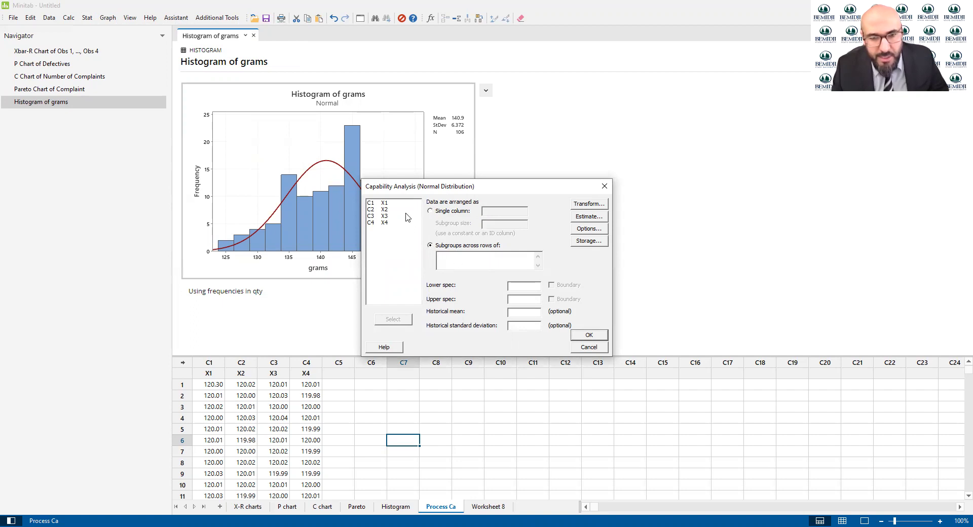
pyautogui.moveTo(401, 203); pyautogui.dragTo(393, 225)
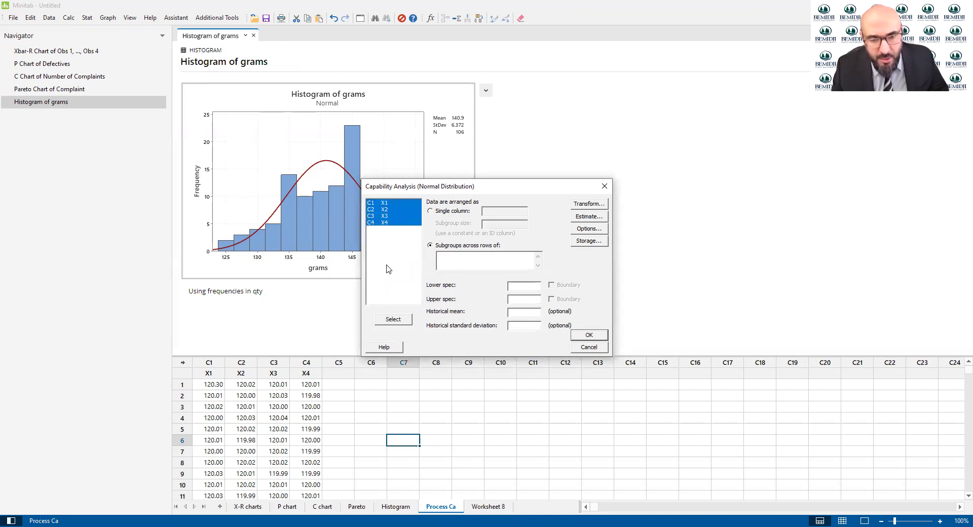
pyautogui.click(390, 319)
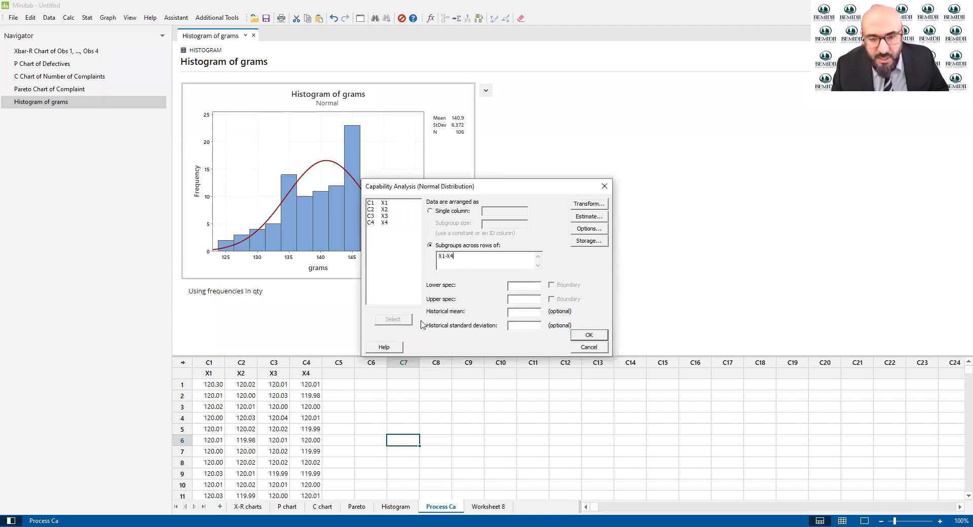
# - Try to run the capability analysis with a lower spec of 120.25 and an upper spec of 119.75
pyautogui.click(525, 285)
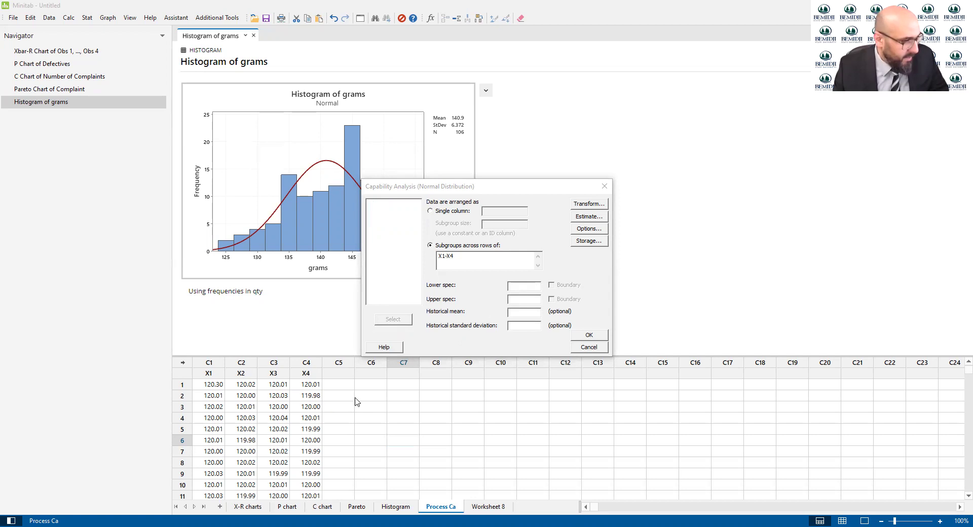
pyautogui.click(525, 284)
pyautogui.write('120.25')
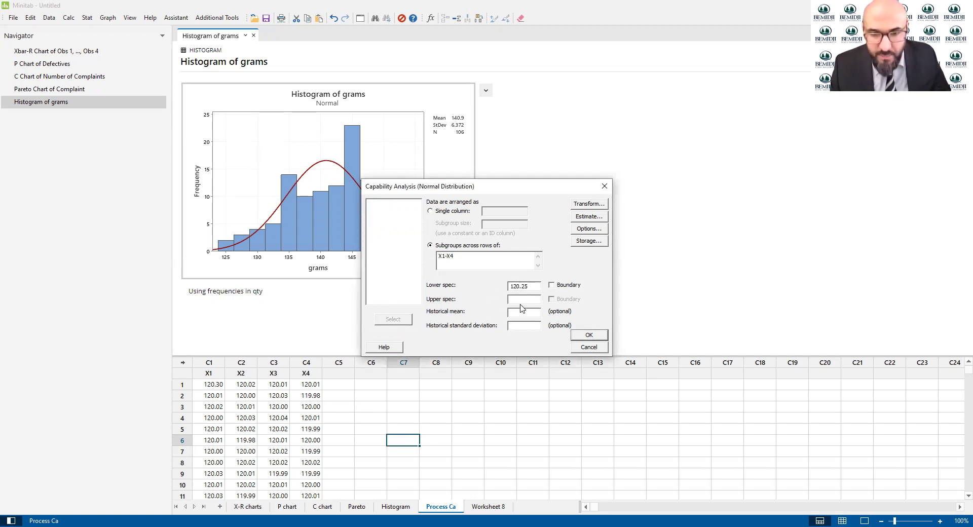
pyautogui.write('119.75')
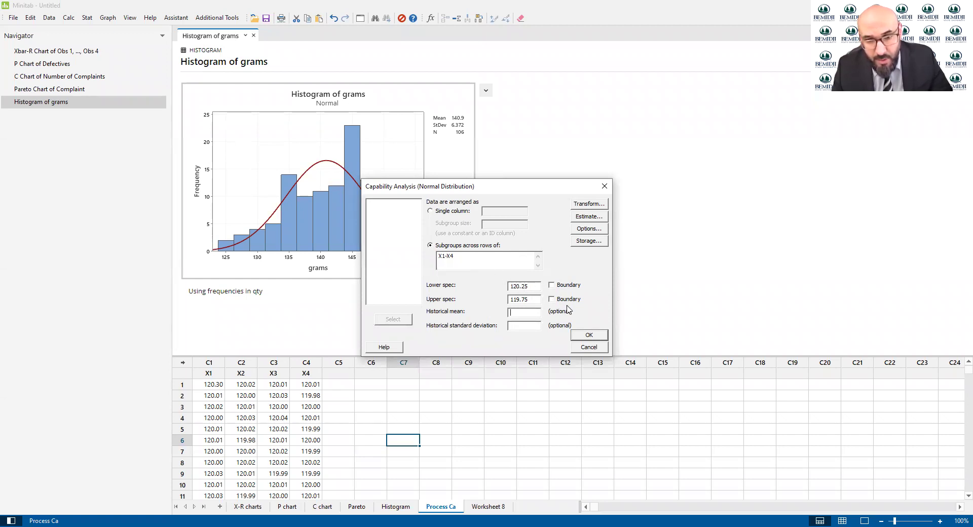
pyautogui.click(583, 336)
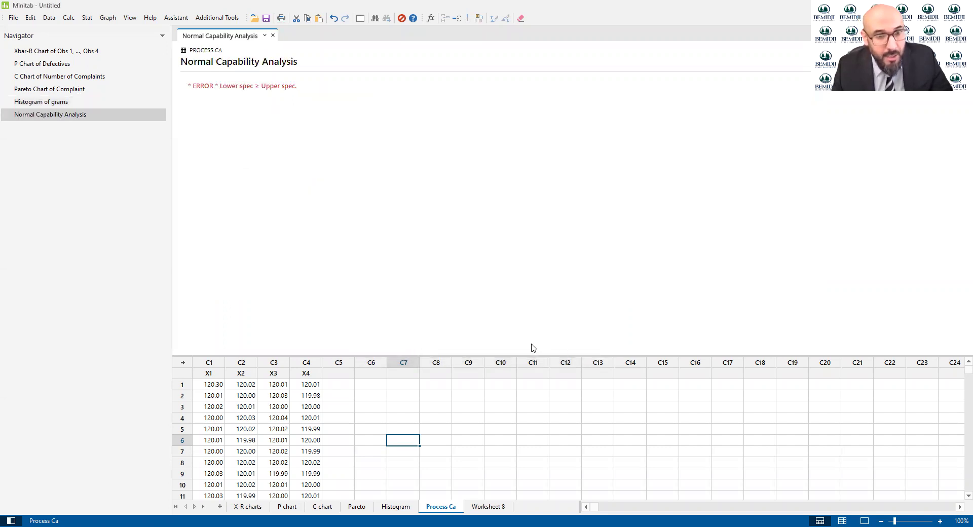
# - Rerun the normal capability analysis of X1-X4 with a lower spec of 119.75 and an upper spec of 120.25
pyautogui.click(87, 17)
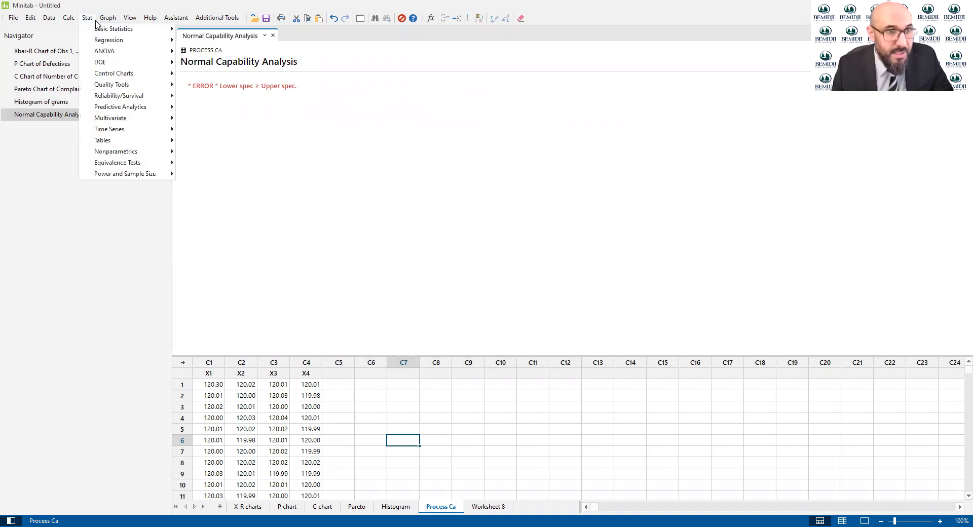
pyautogui.moveTo(128, 96)
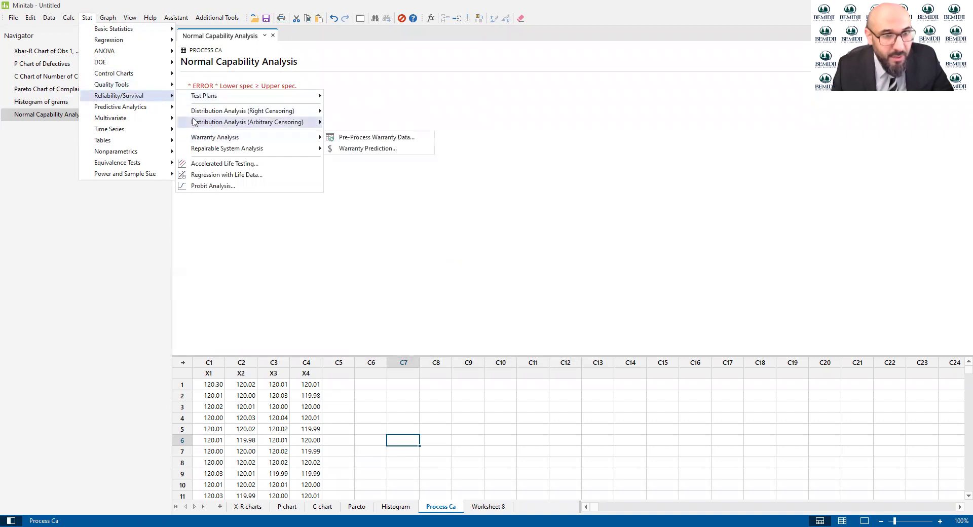
pyautogui.moveTo(152, 84)
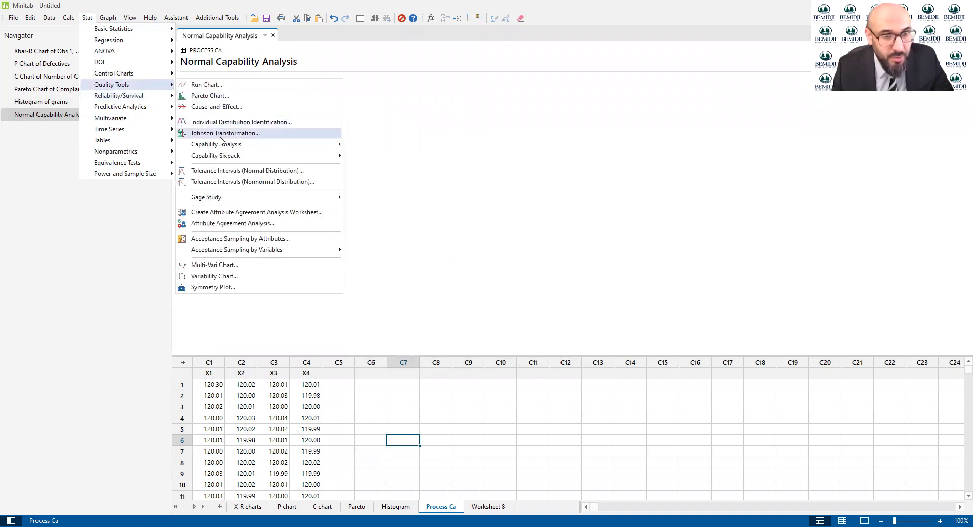
pyautogui.moveTo(218, 145)
pyautogui.click(360, 145)
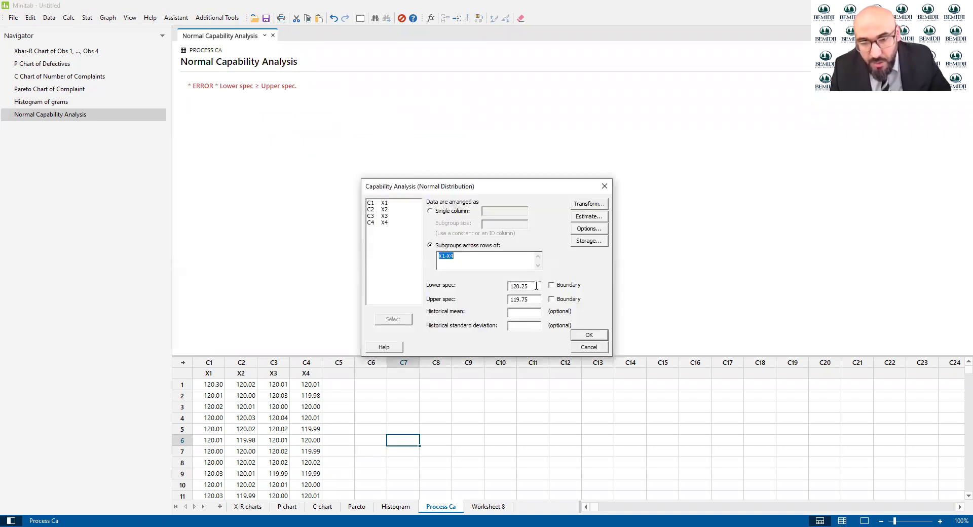
pyautogui.doubleClick(536, 286)
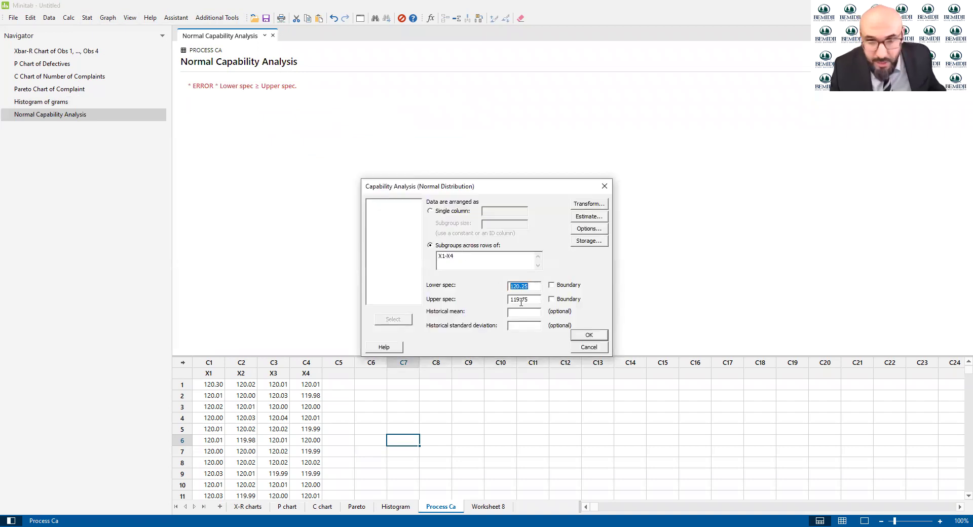
pyautogui.write('119')
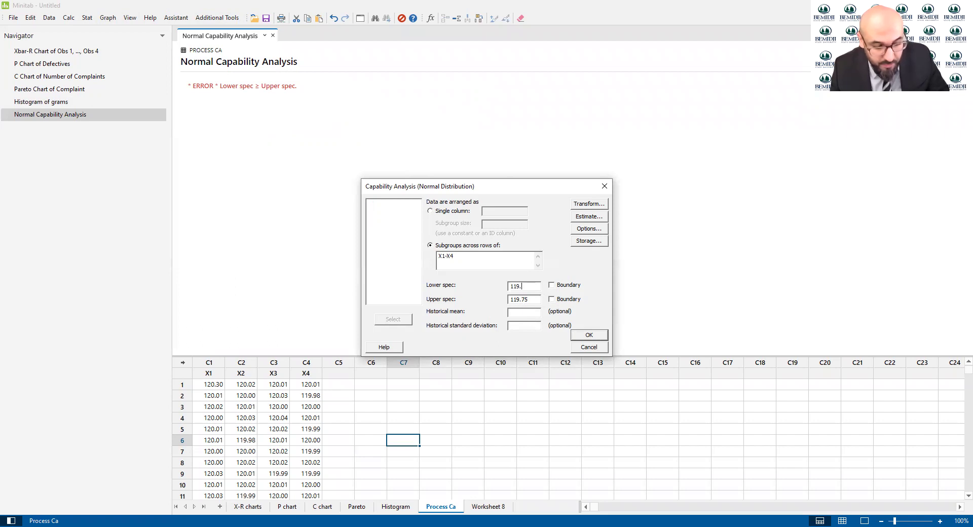
pyautogui.doubleClick(535, 301)
pyautogui.write('120.')
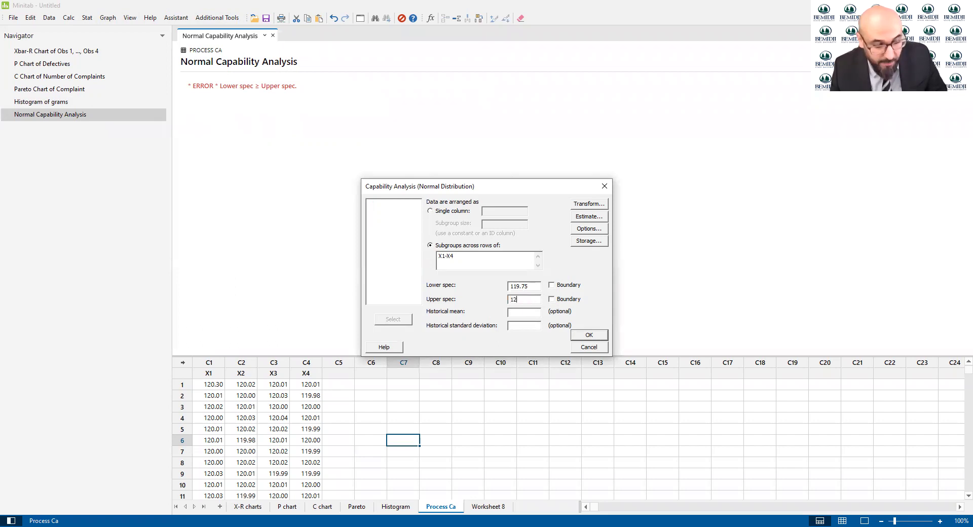
pyautogui.click(593, 336)
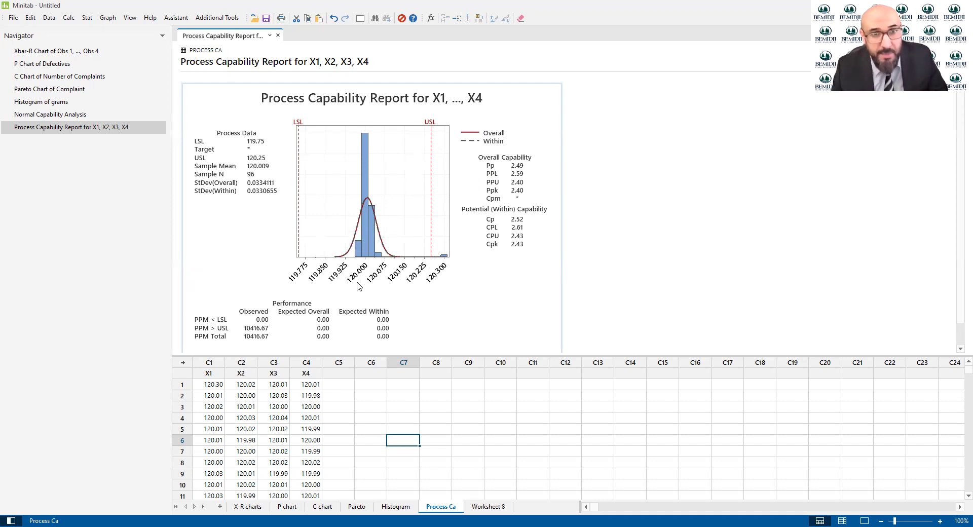
# - Examine the selectable graph elements and add-item options of the process capability report in the graph editor, and cancel the editing
pyautogui.click(270, 226)
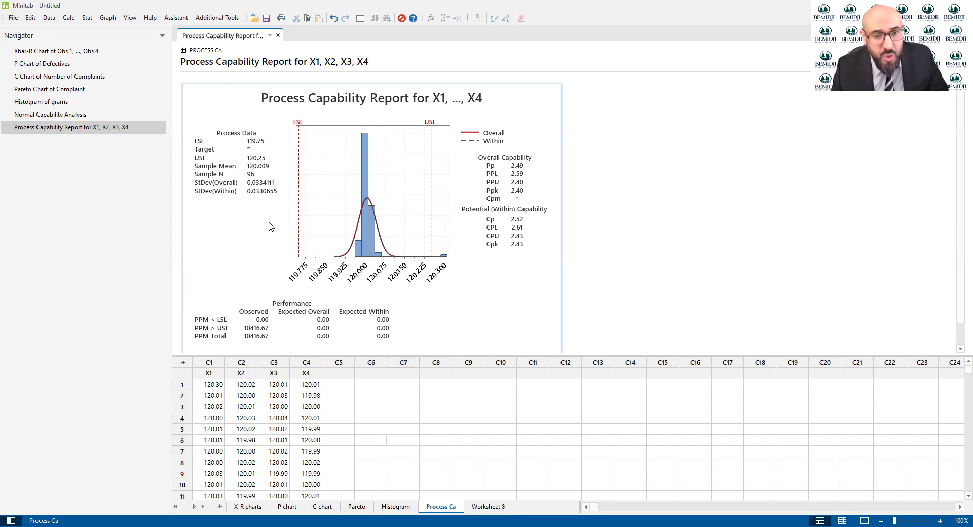
pyautogui.doubleClick(270, 226)
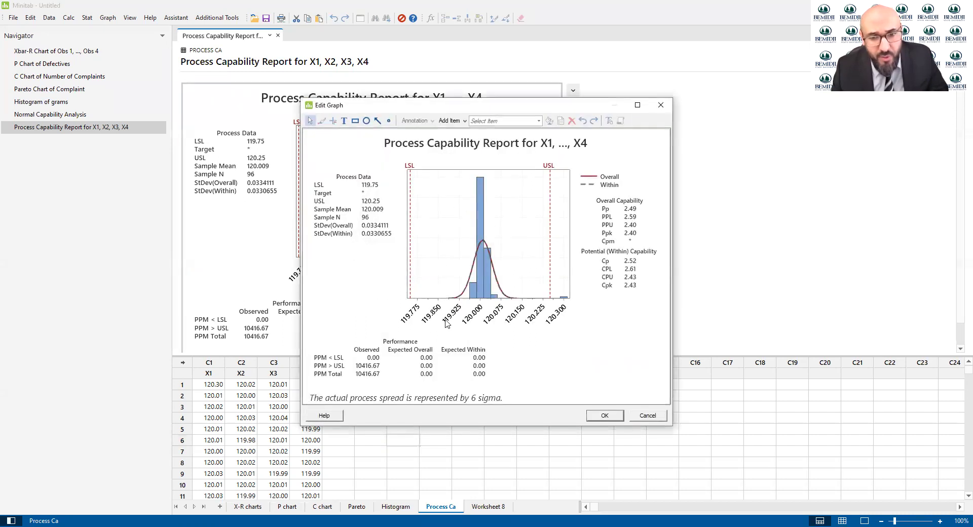
pyautogui.click(615, 227)
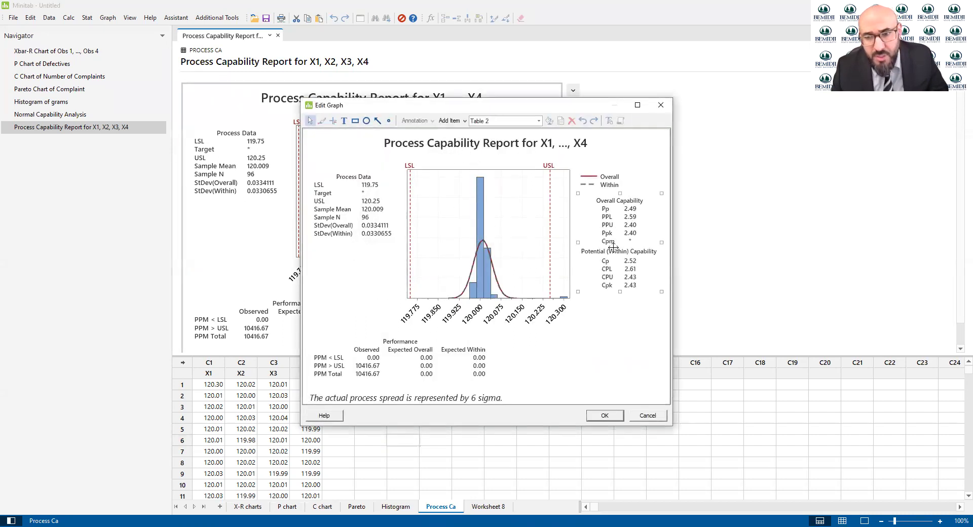
pyautogui.click(516, 121)
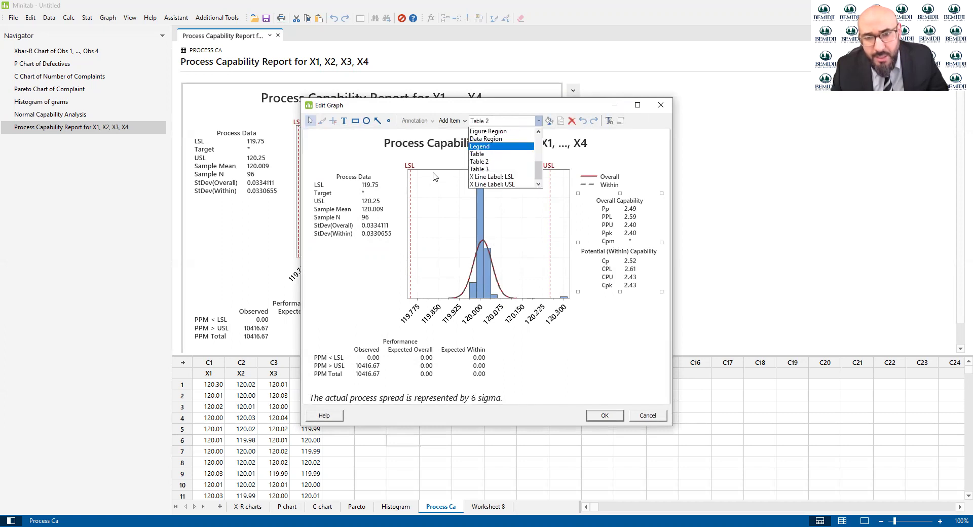
pyautogui.click(435, 146)
pyautogui.click(456, 203)
pyautogui.click(472, 136)
pyautogui.click(450, 120)
pyautogui.click(555, 337)
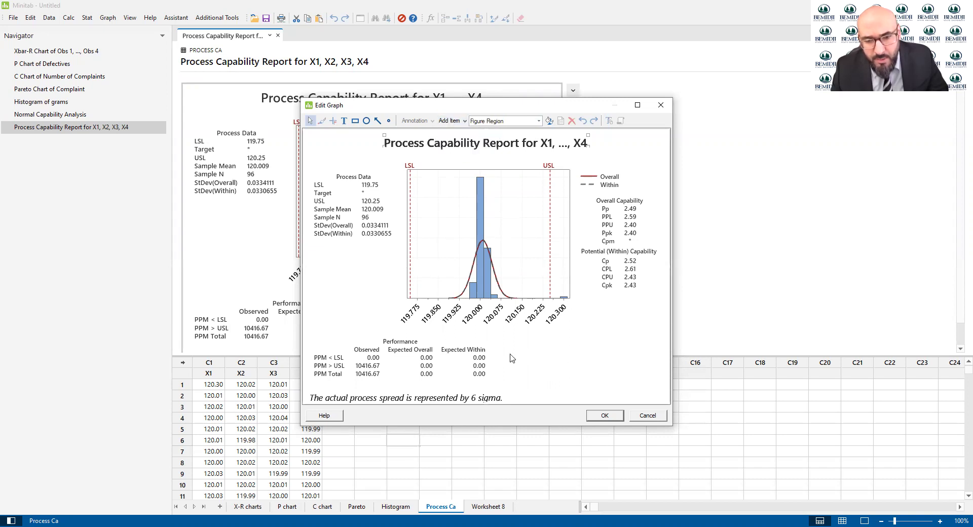
pyautogui.click(654, 419)
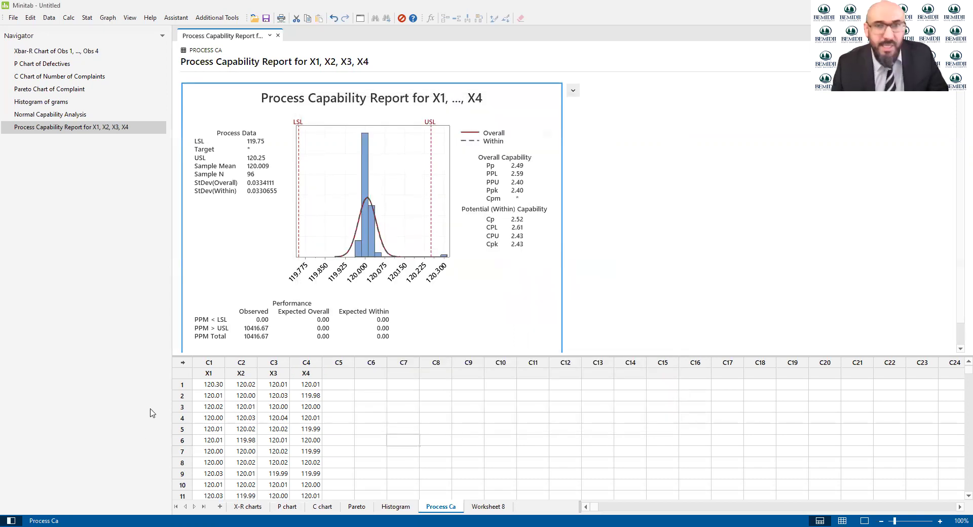